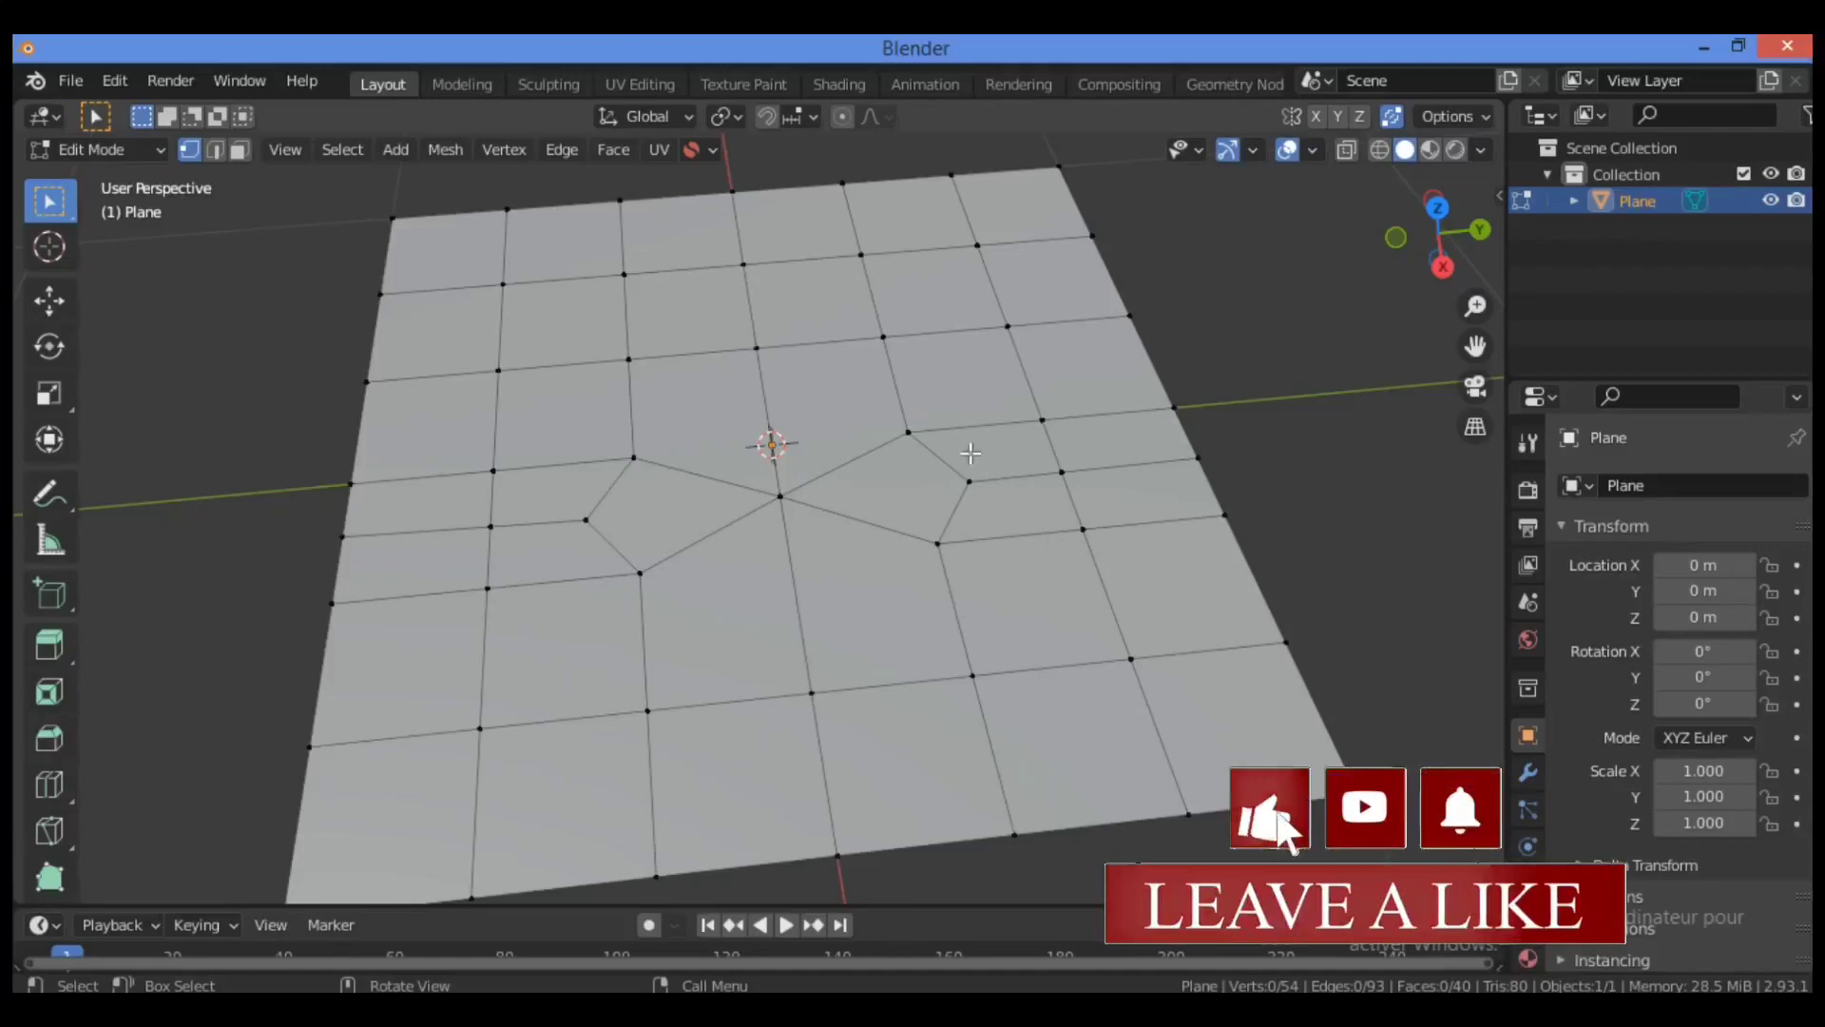
{"action": "left_click", "coordinate": [745, 514]}
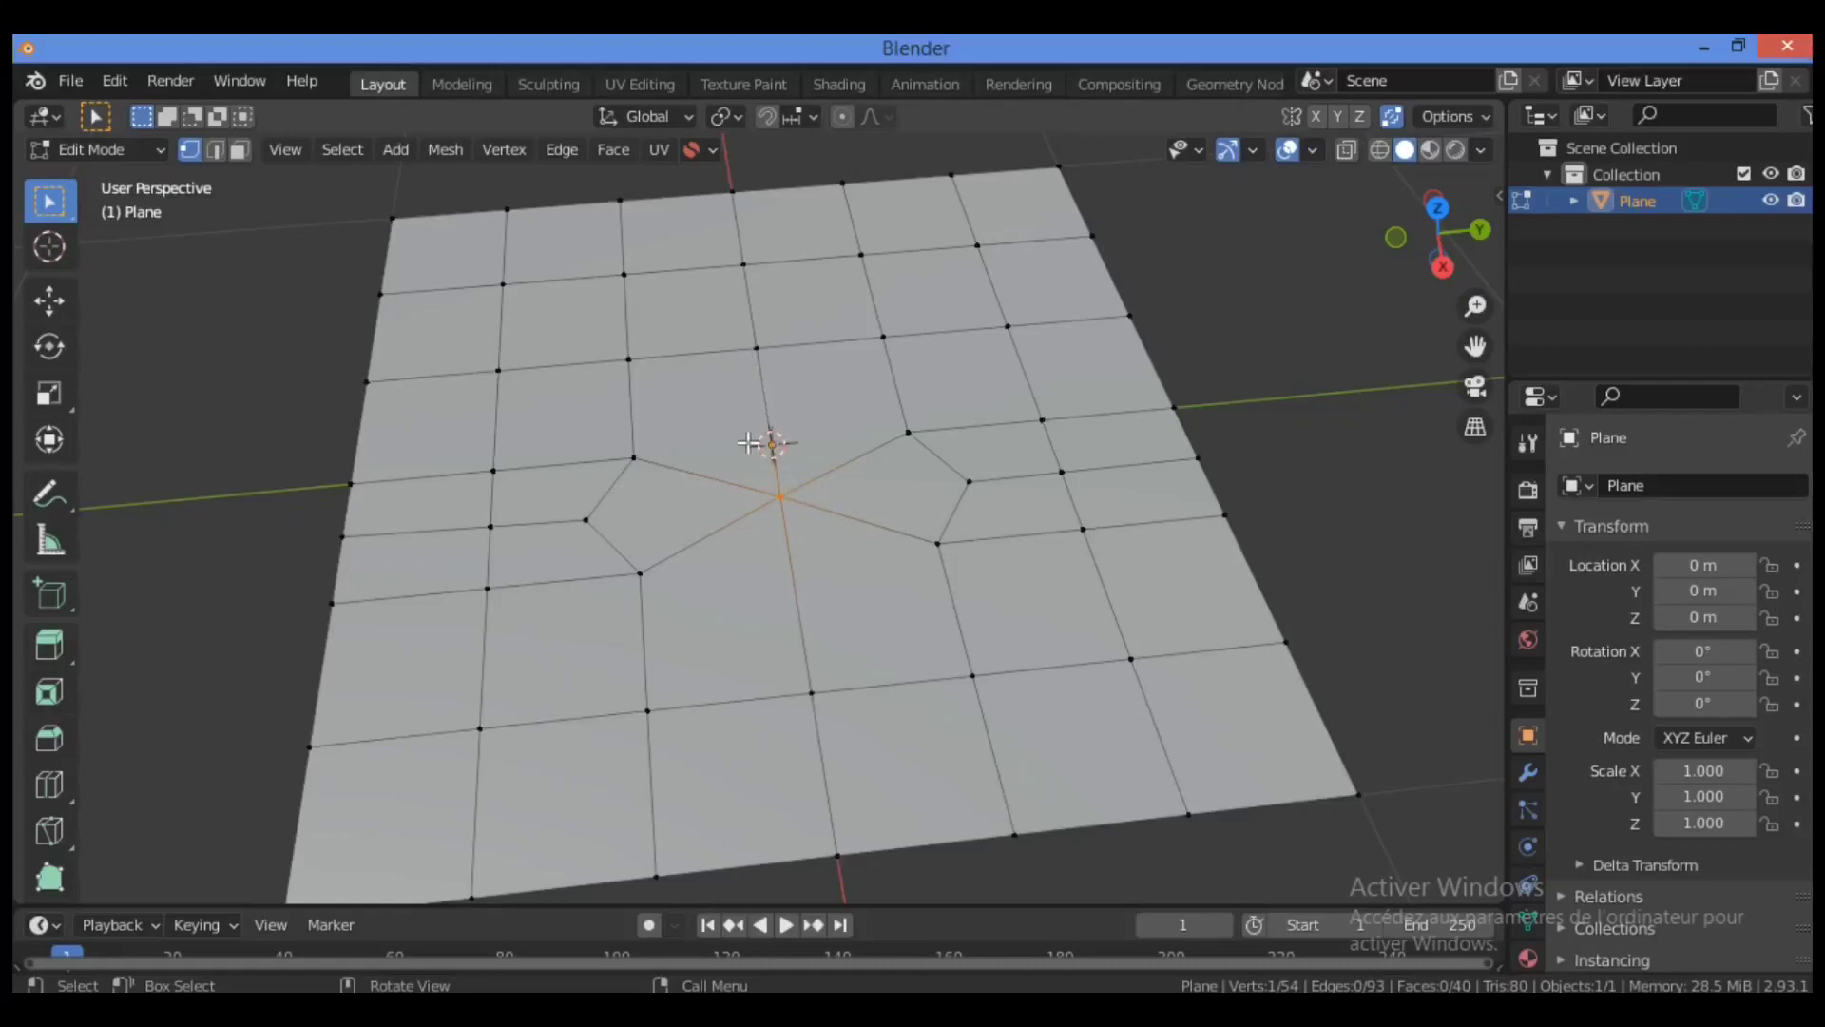
{"action": "key", "text": "k"}
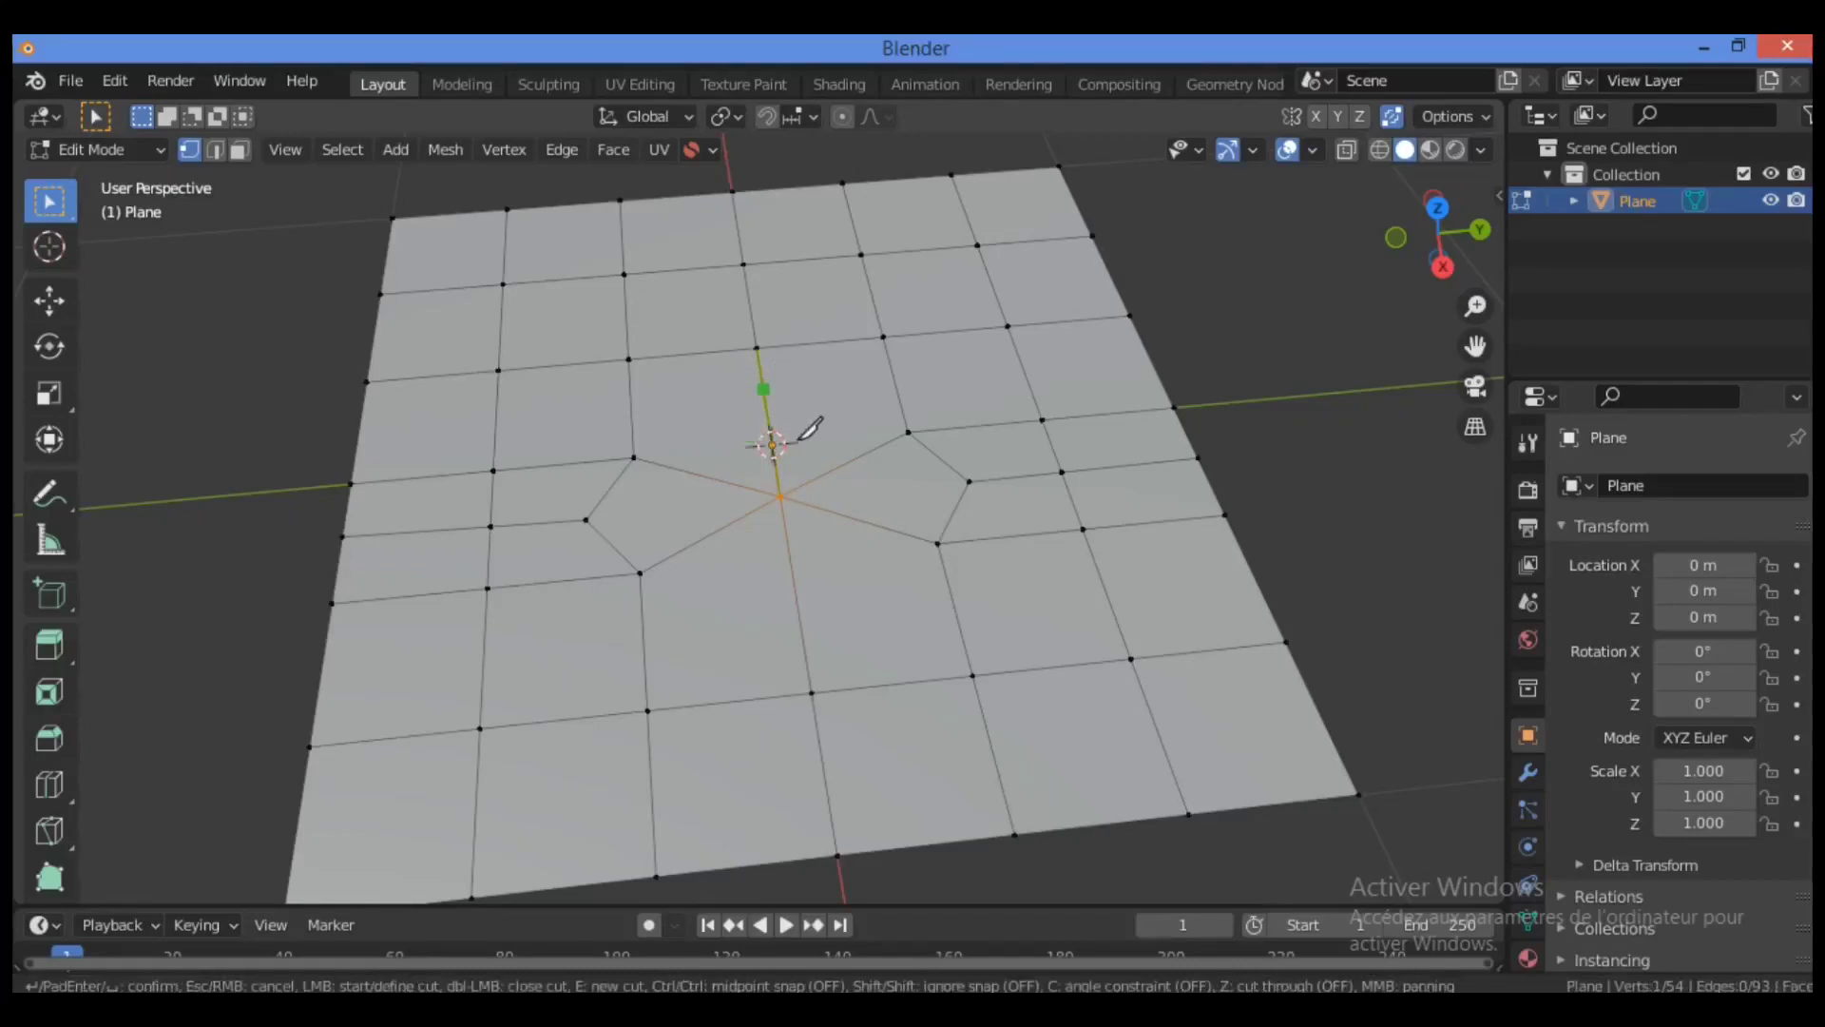
{"action": "key", "text": "Escape"}
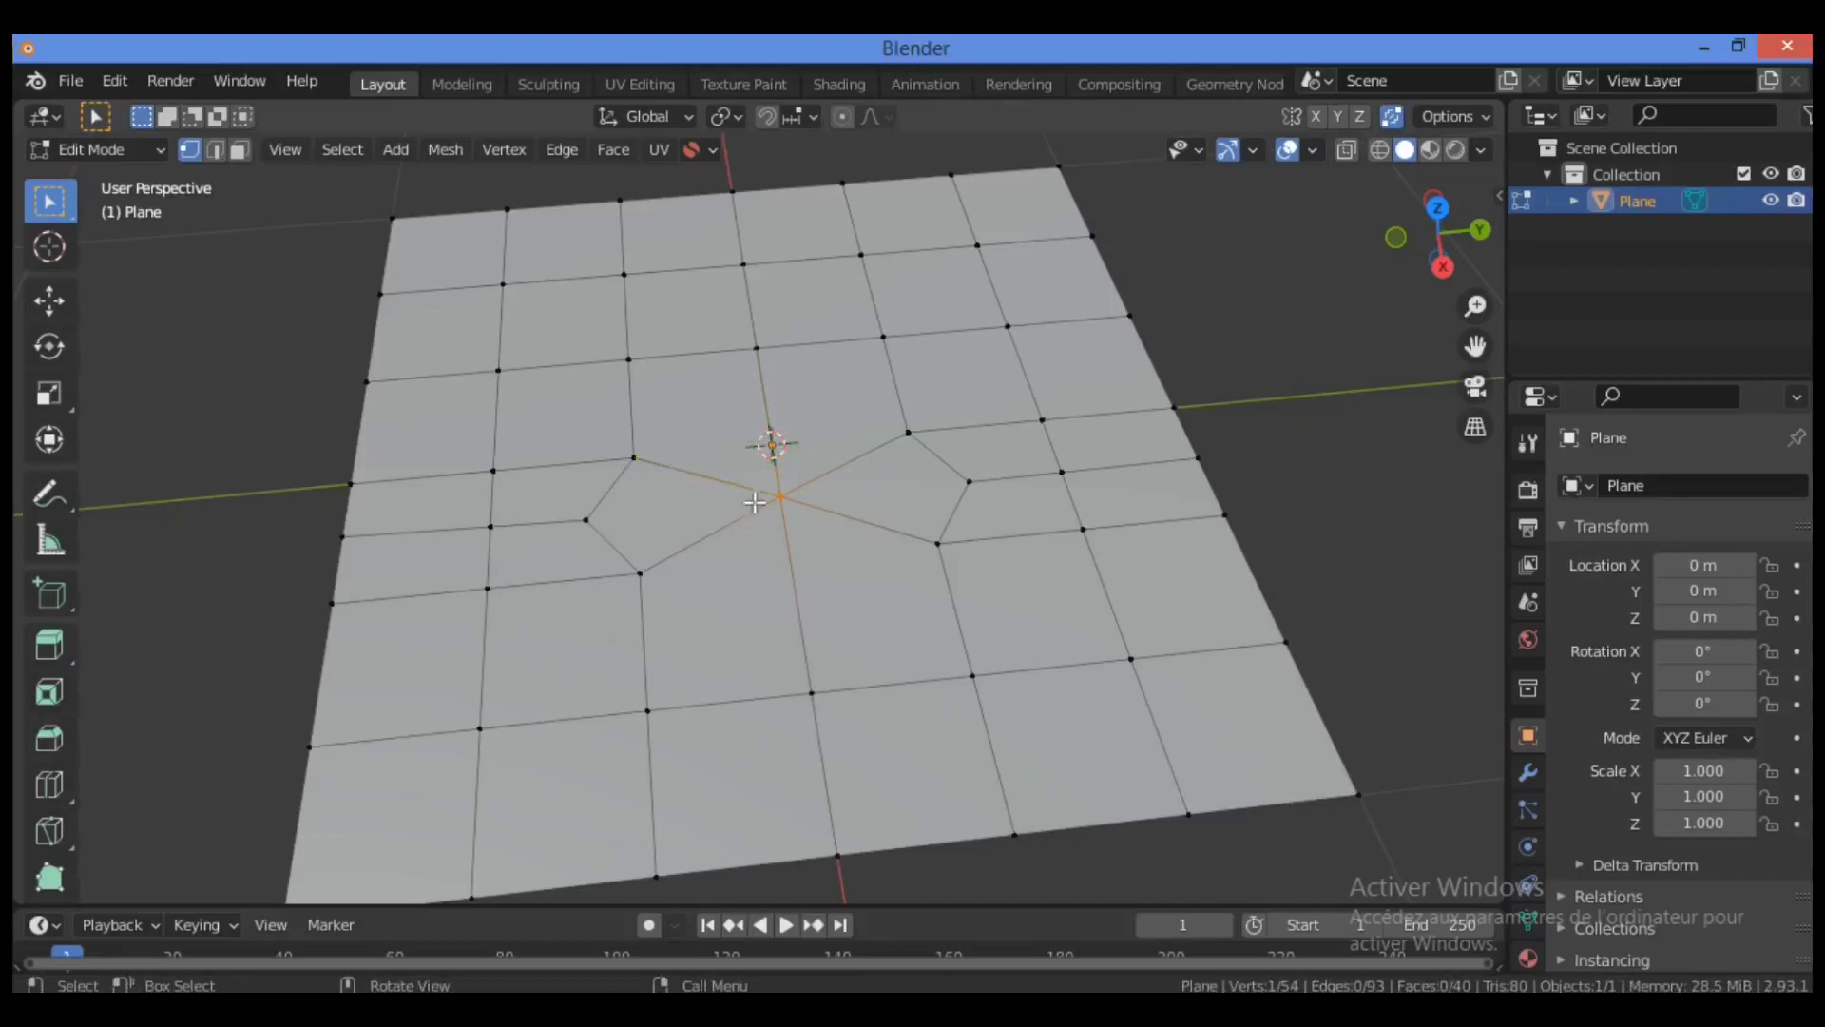
Step: Select the vertical centre edge loop running through the shared pole vertex and bevel it with a width of about 0.126 m
{"action": "left_click", "coordinate": [217, 151]}
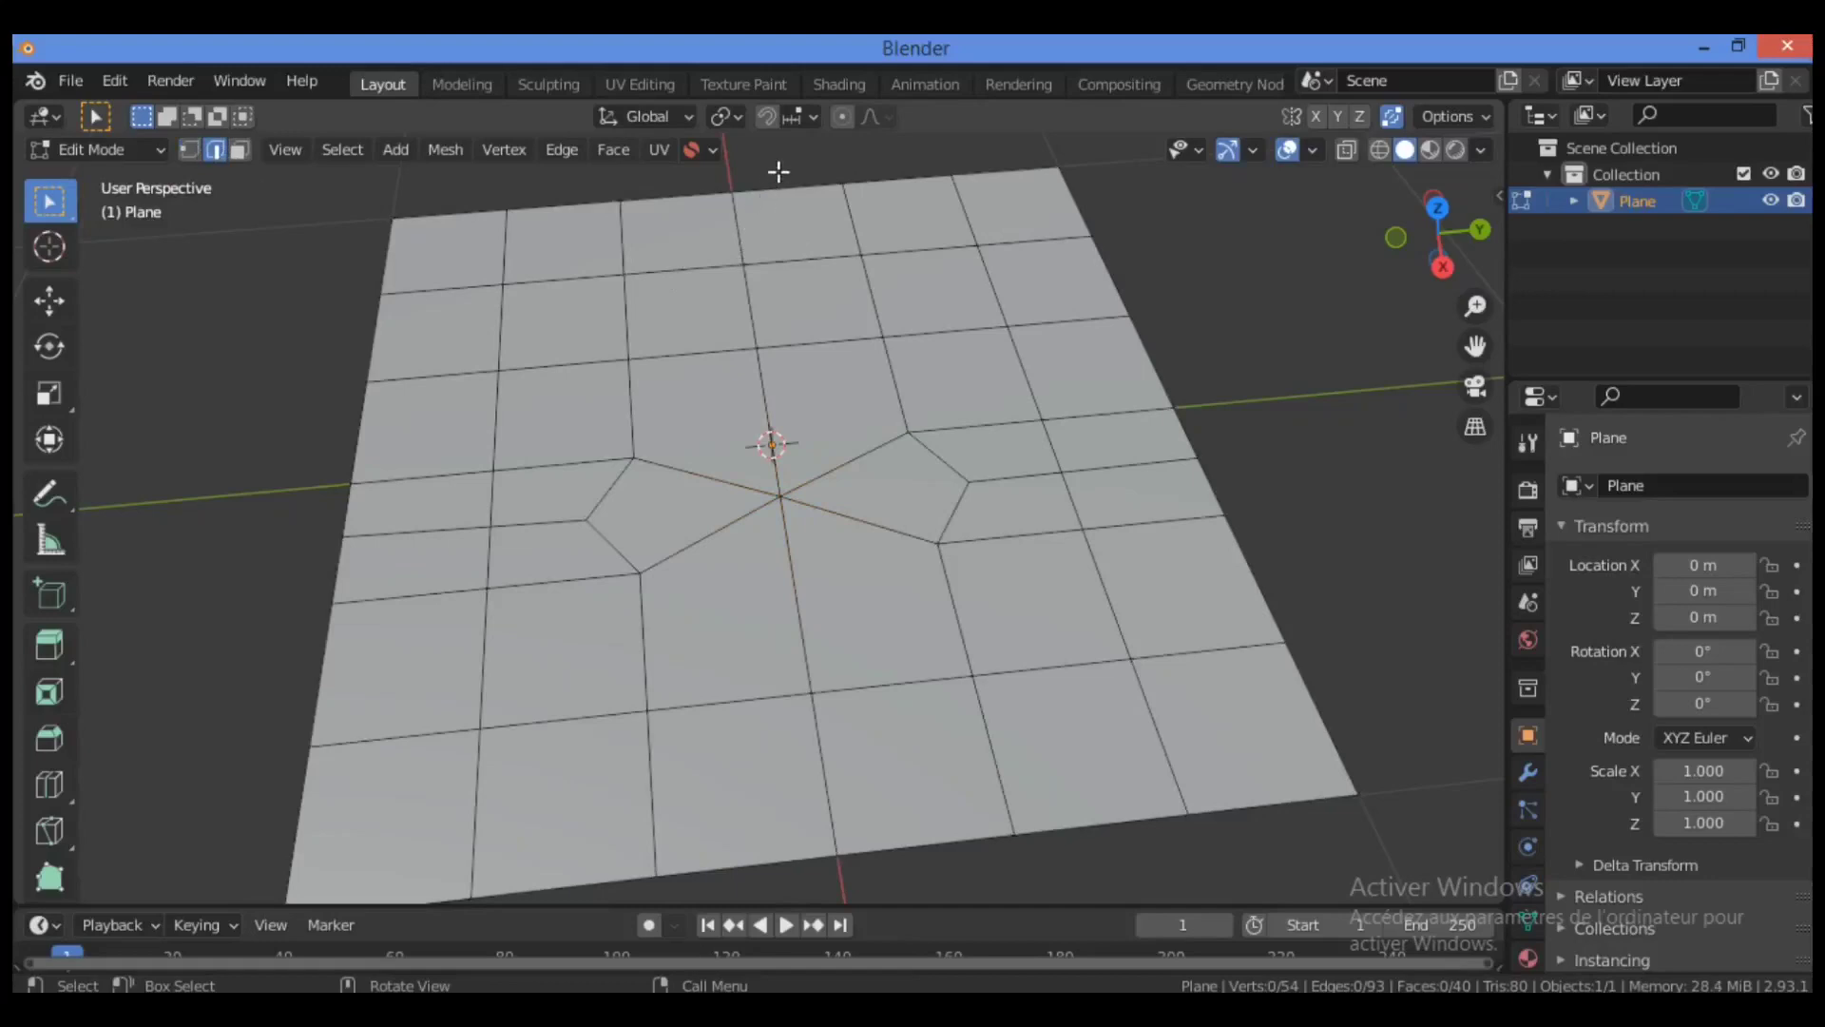
{"action": "left_click", "coordinate": [772, 440], "text": "ctrl+alt"}
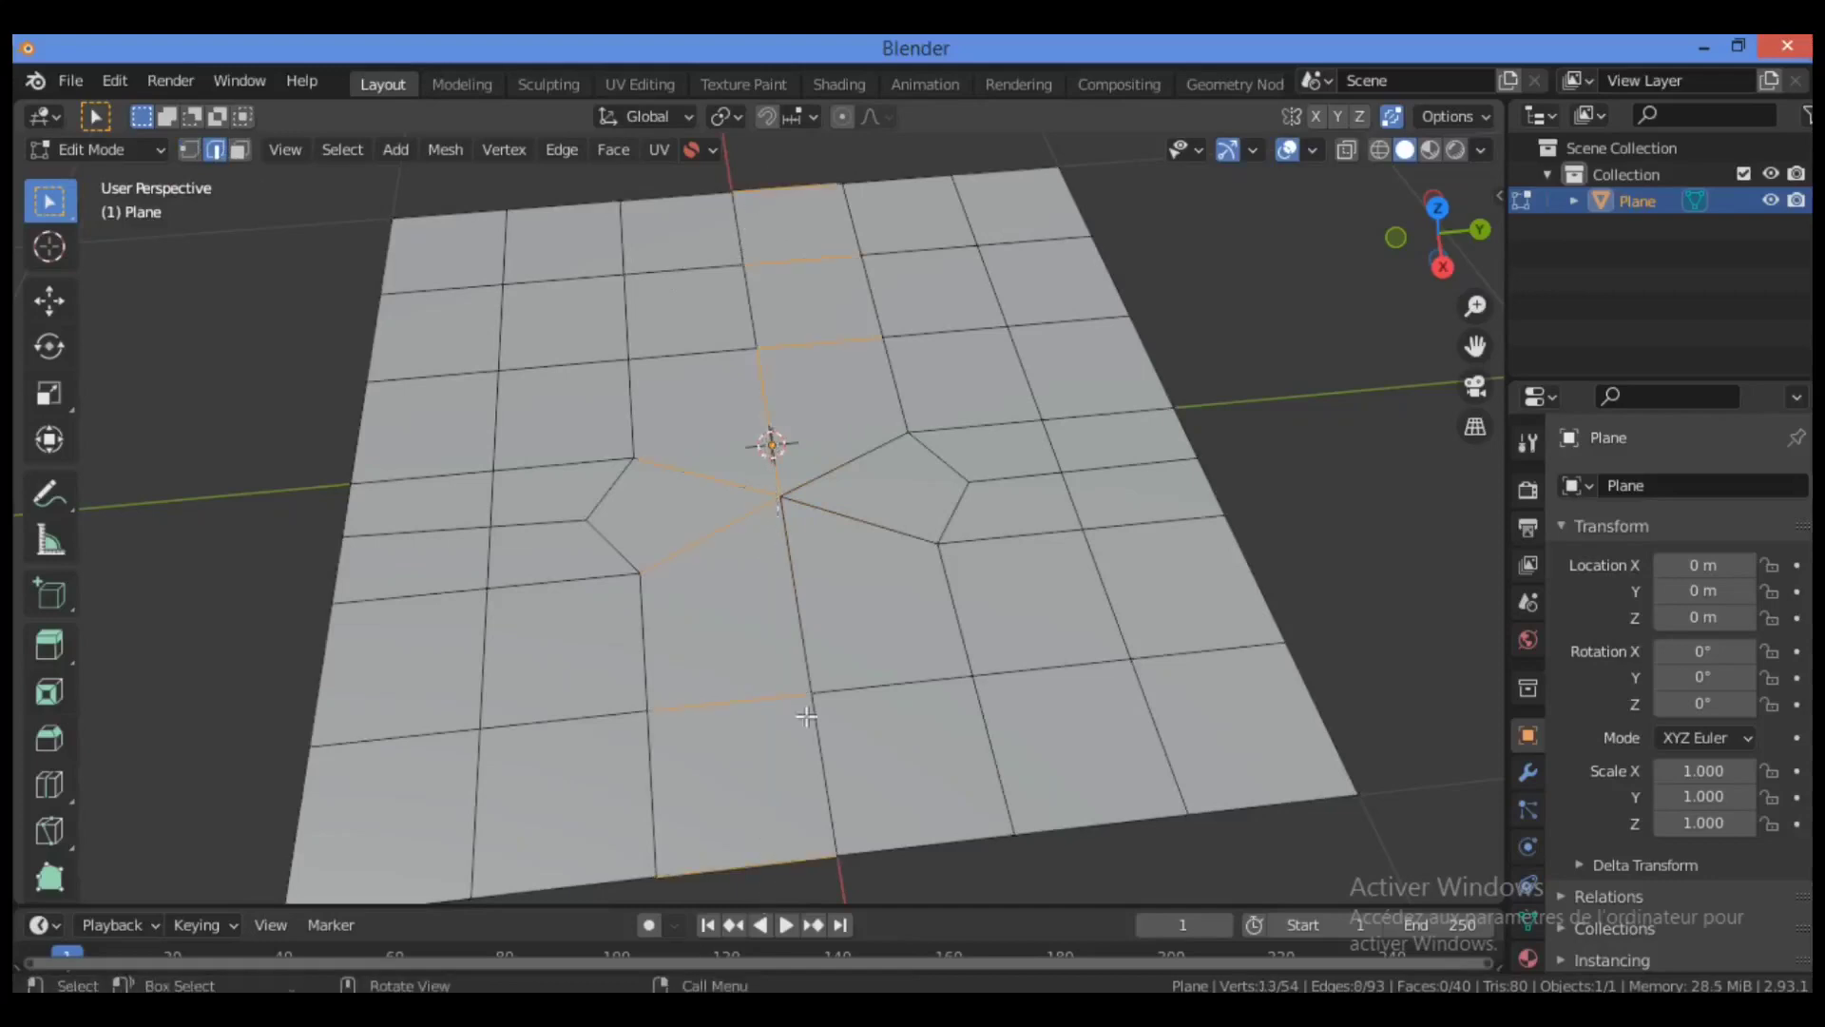
{"action": "left_click", "coordinate": [1264, 309]}
{"action": "left_click_drag", "start_coordinate": [1437, 231], "coordinate": [715, 905]}
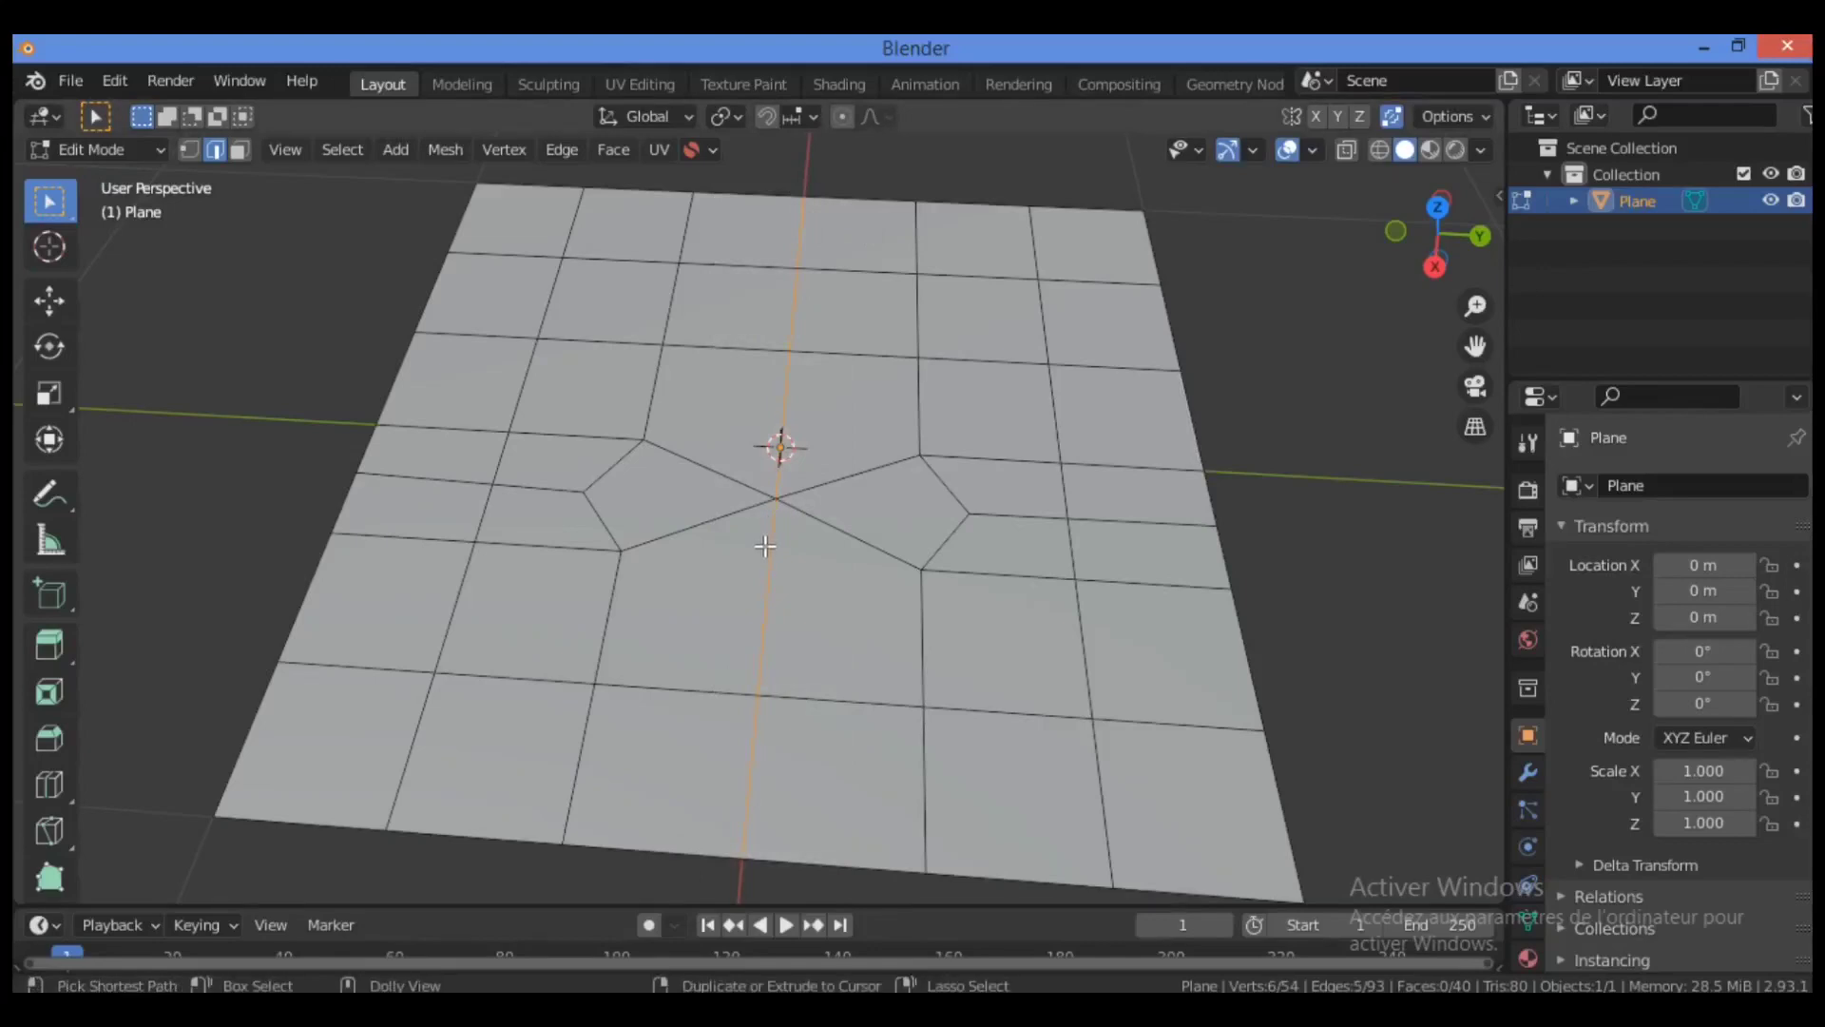
{"action": "key", "text": "ctrl+b"}
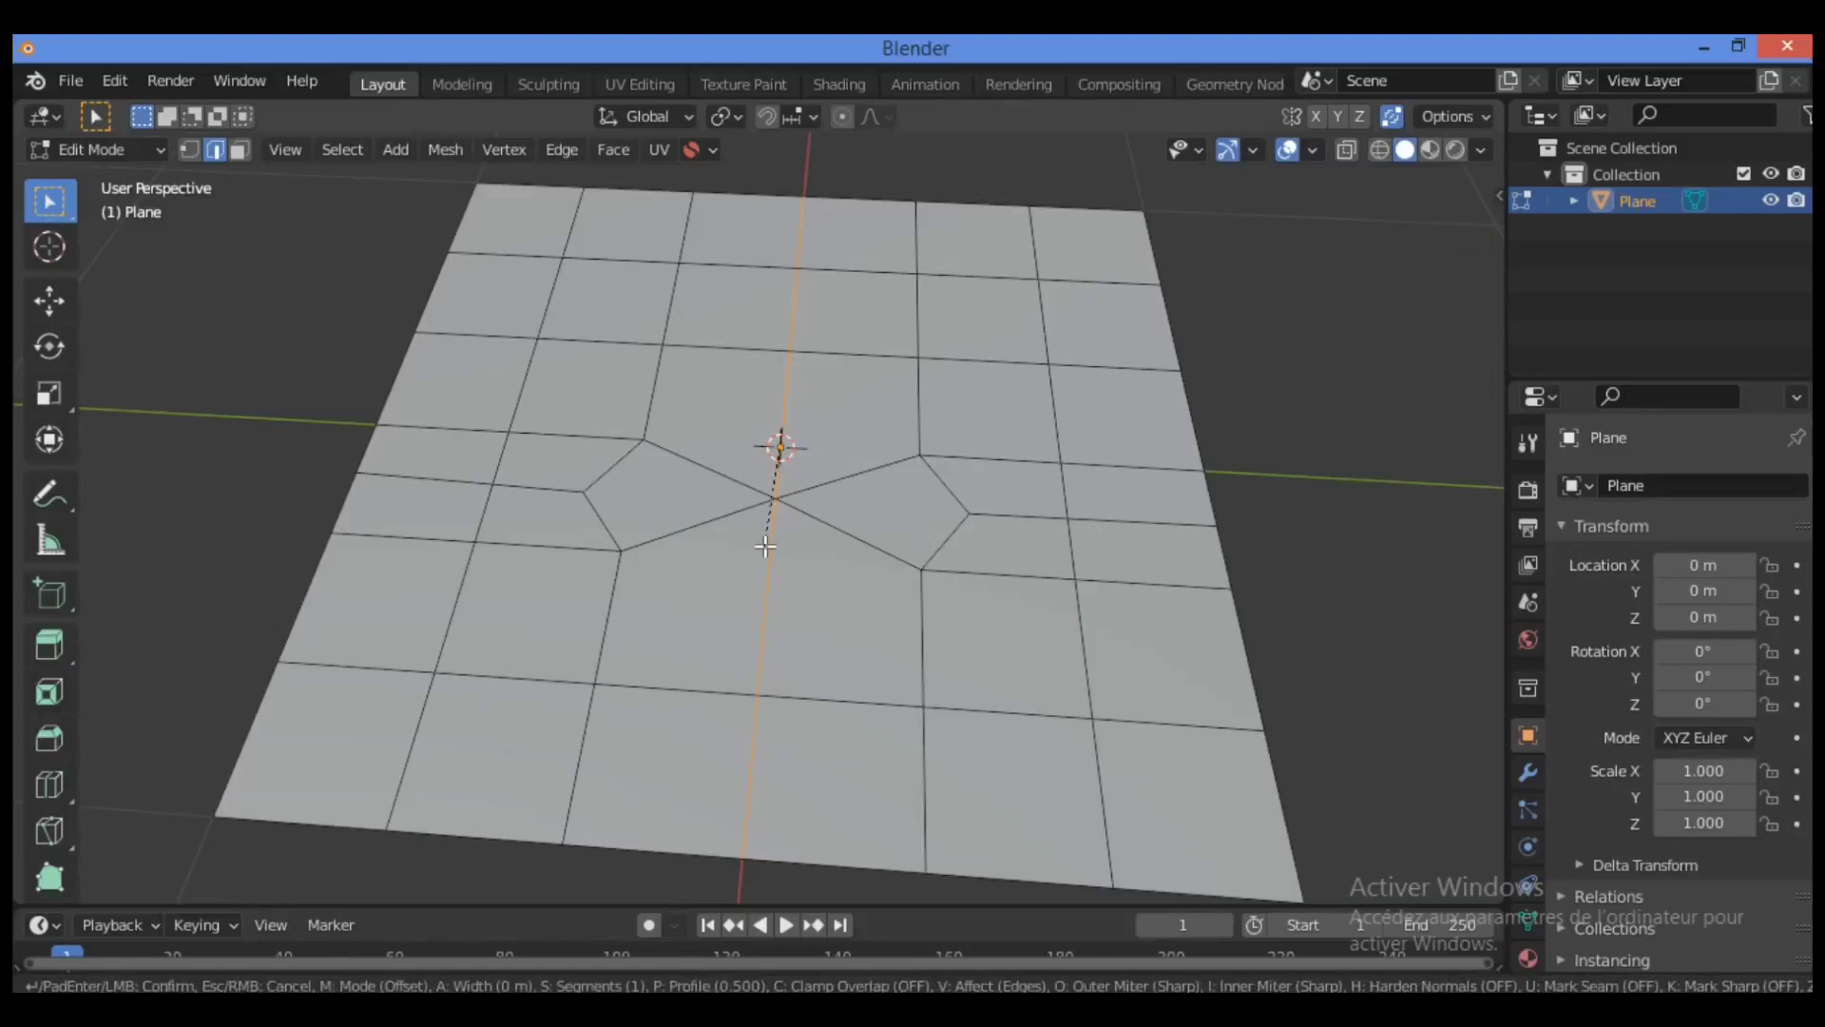
{"action": "left_click", "coordinate": [683, 572]}
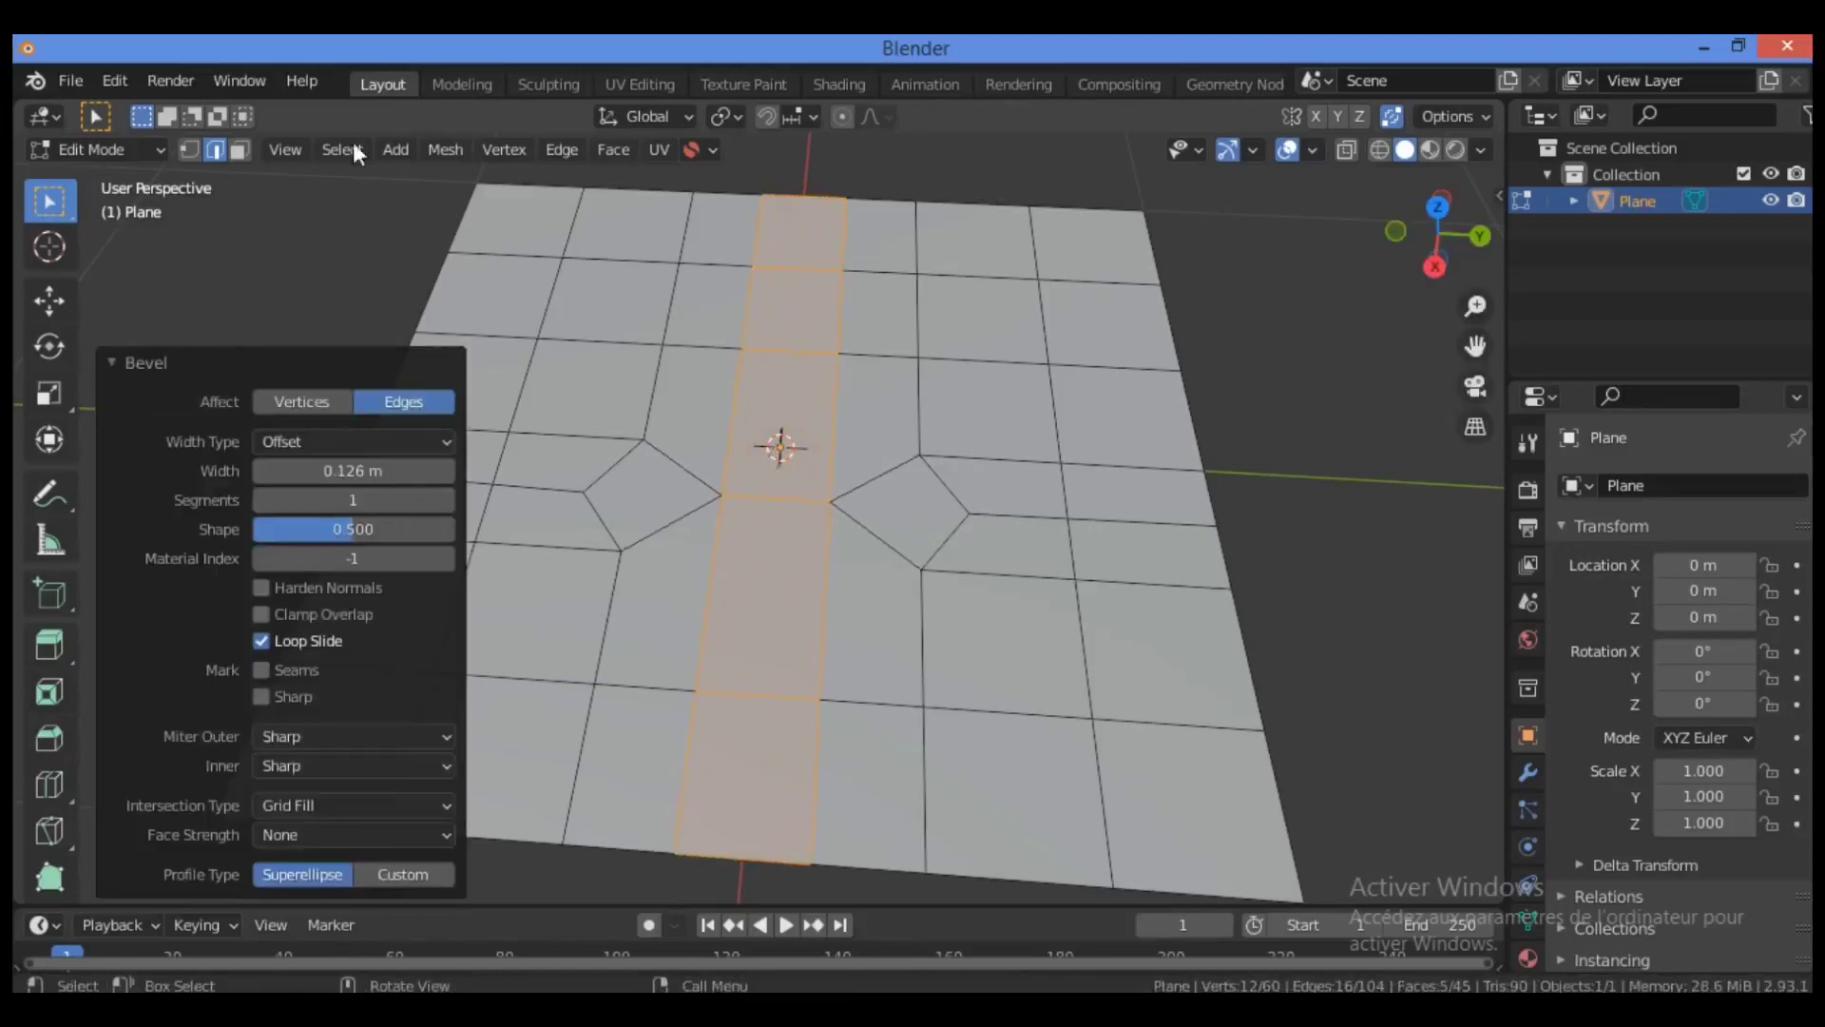
Step: Knife-cut a straight line across the bevelled strip, joining the upper vertices of the two pentagon faces
{"action": "left_click", "coordinate": [189, 149]}
{"action": "left_click_drag", "start_coordinate": [1440, 237], "coordinate": [1292, 275]}
{"action": "key", "text": "alt+a"}
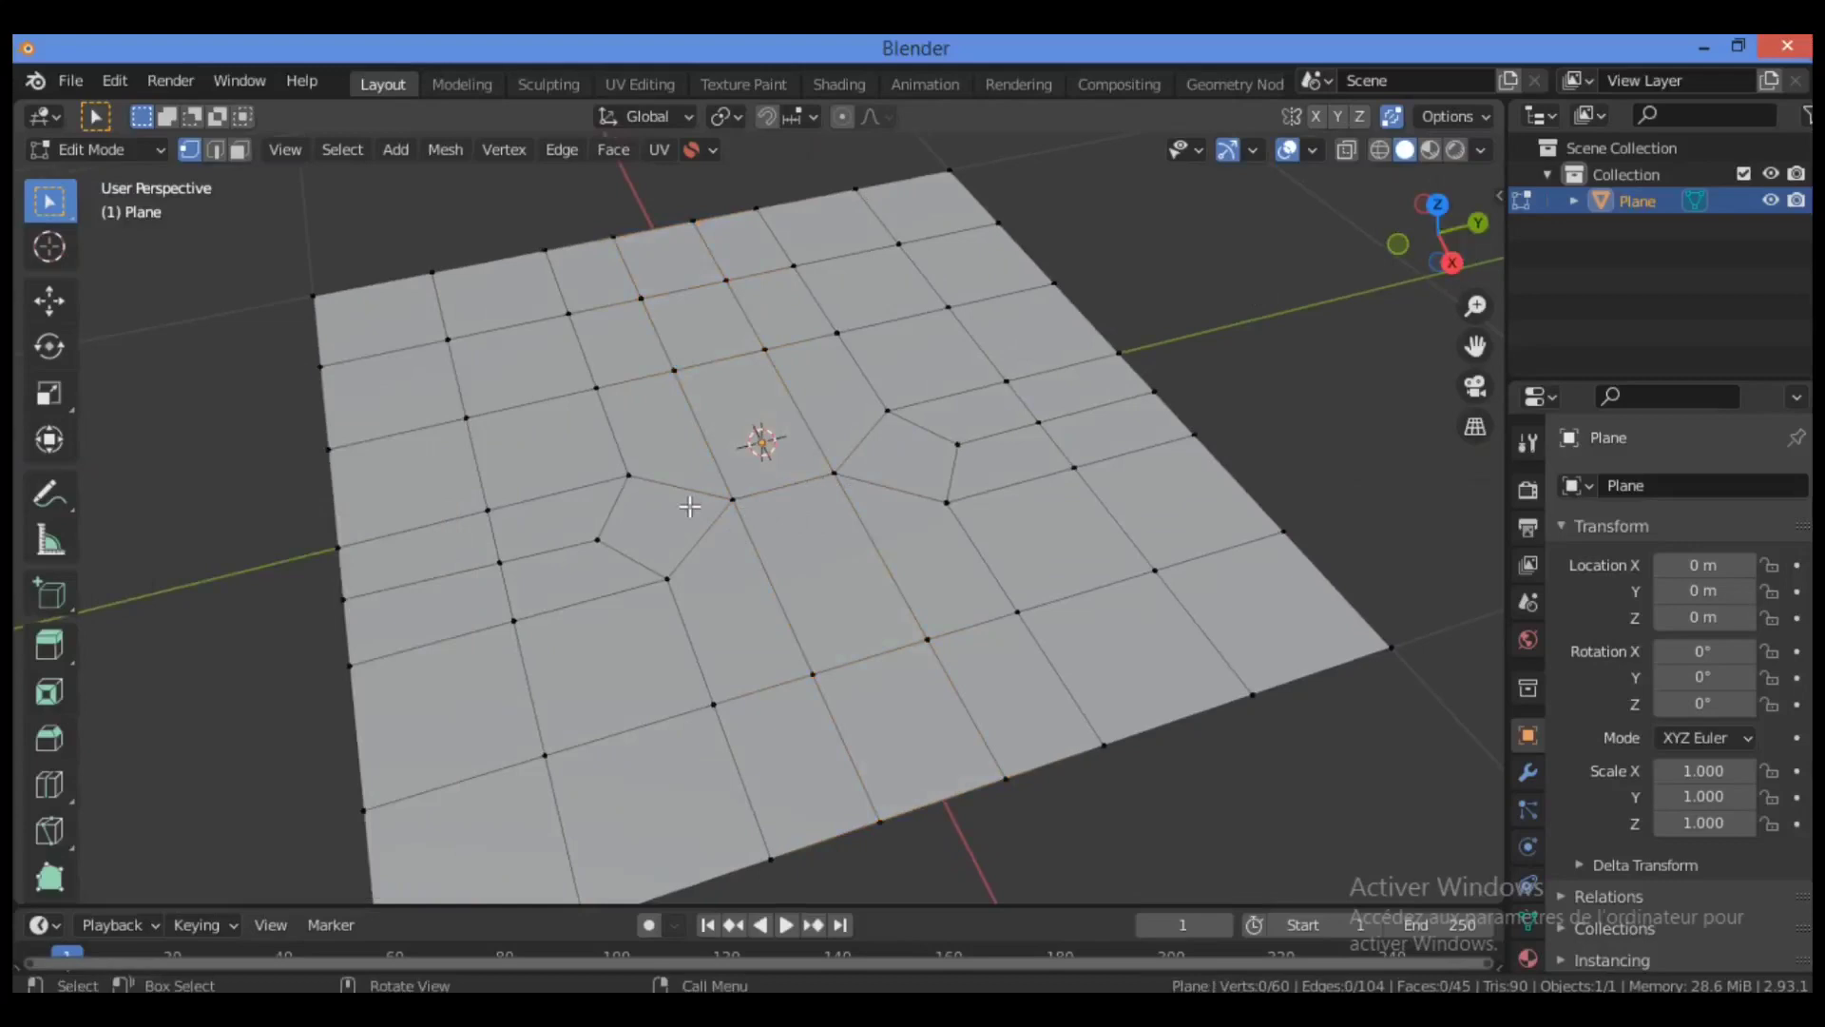
{"action": "key", "text": "k"}
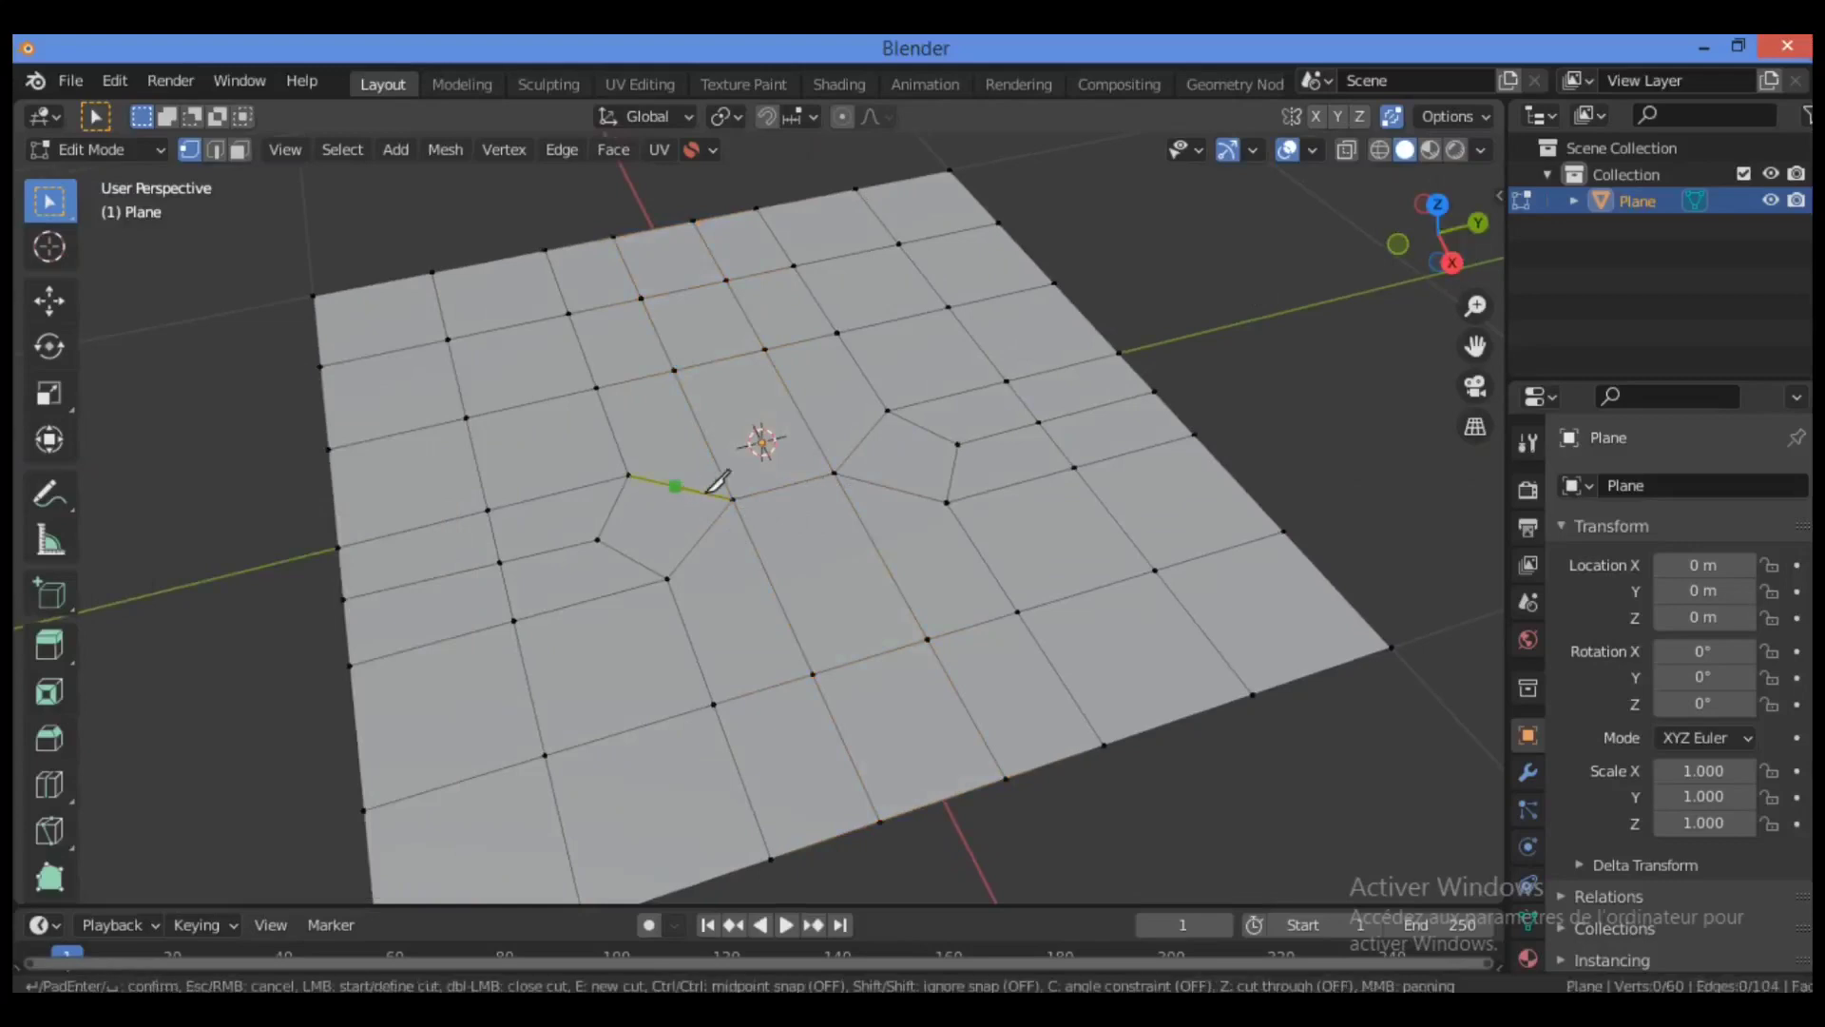
{"action": "left_click", "coordinate": [629, 474]}
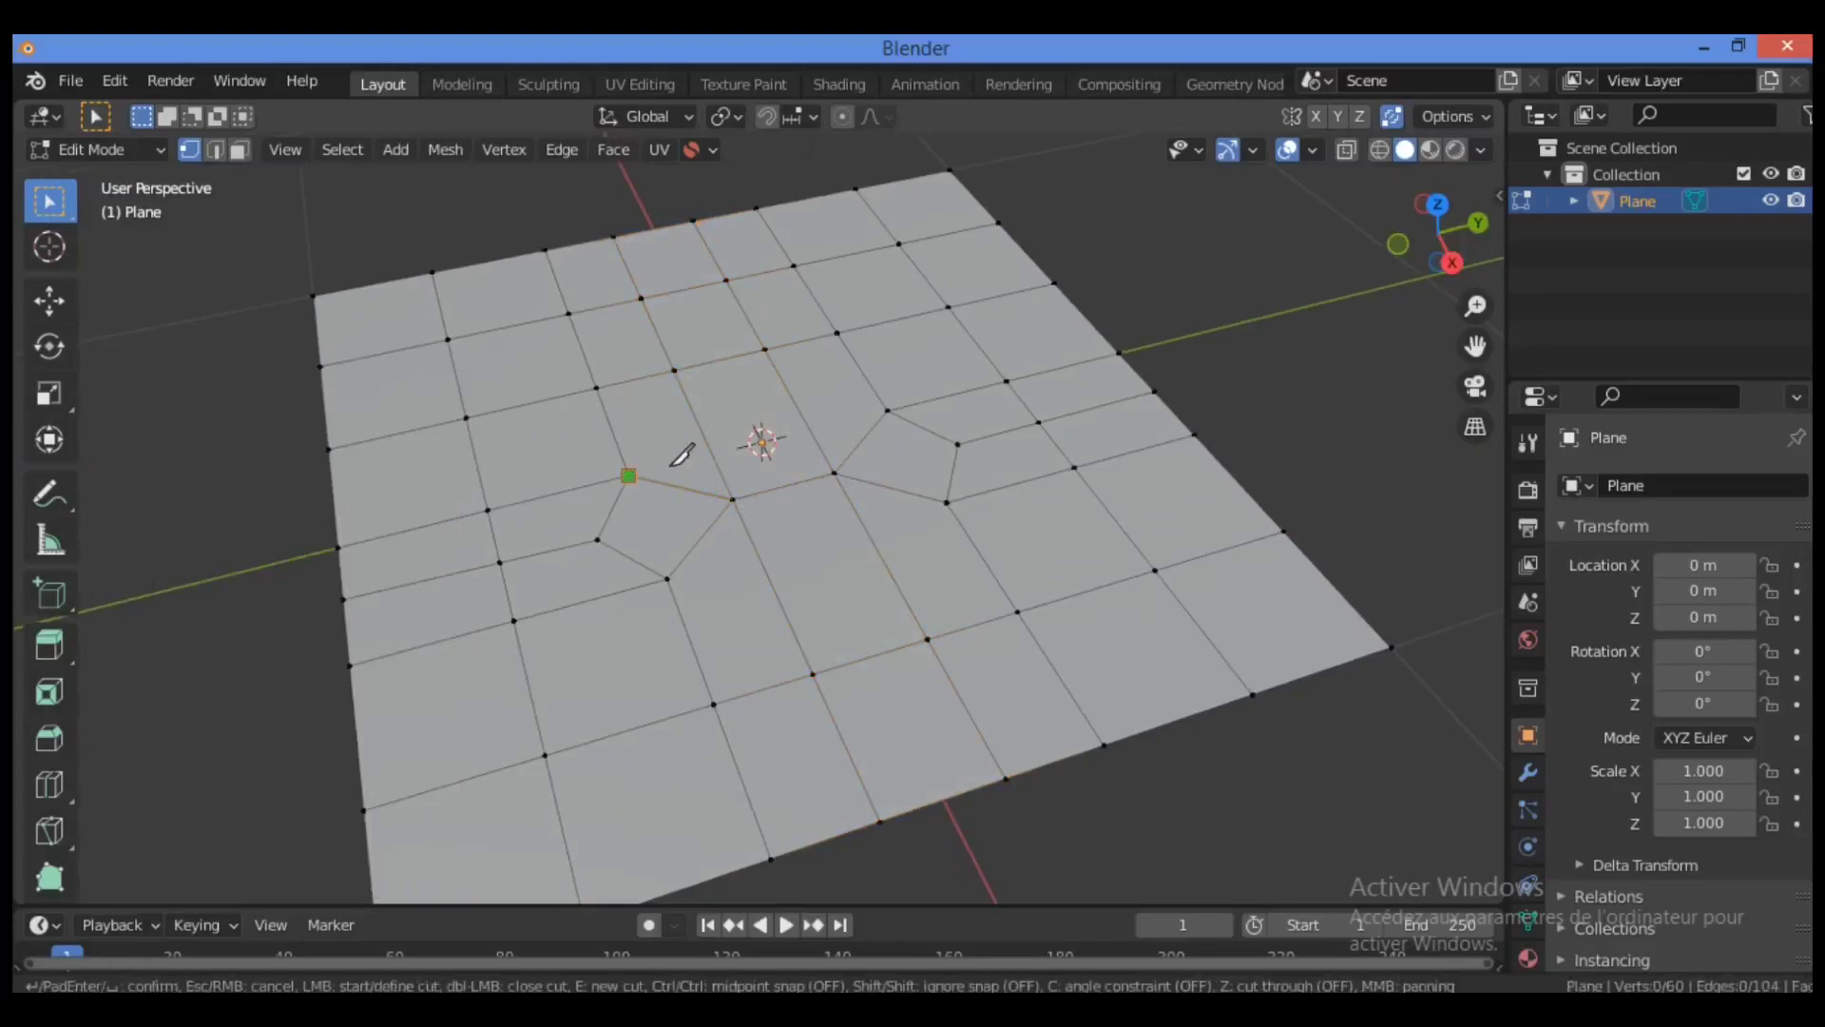
{"action": "left_click", "coordinate": [888, 411]}
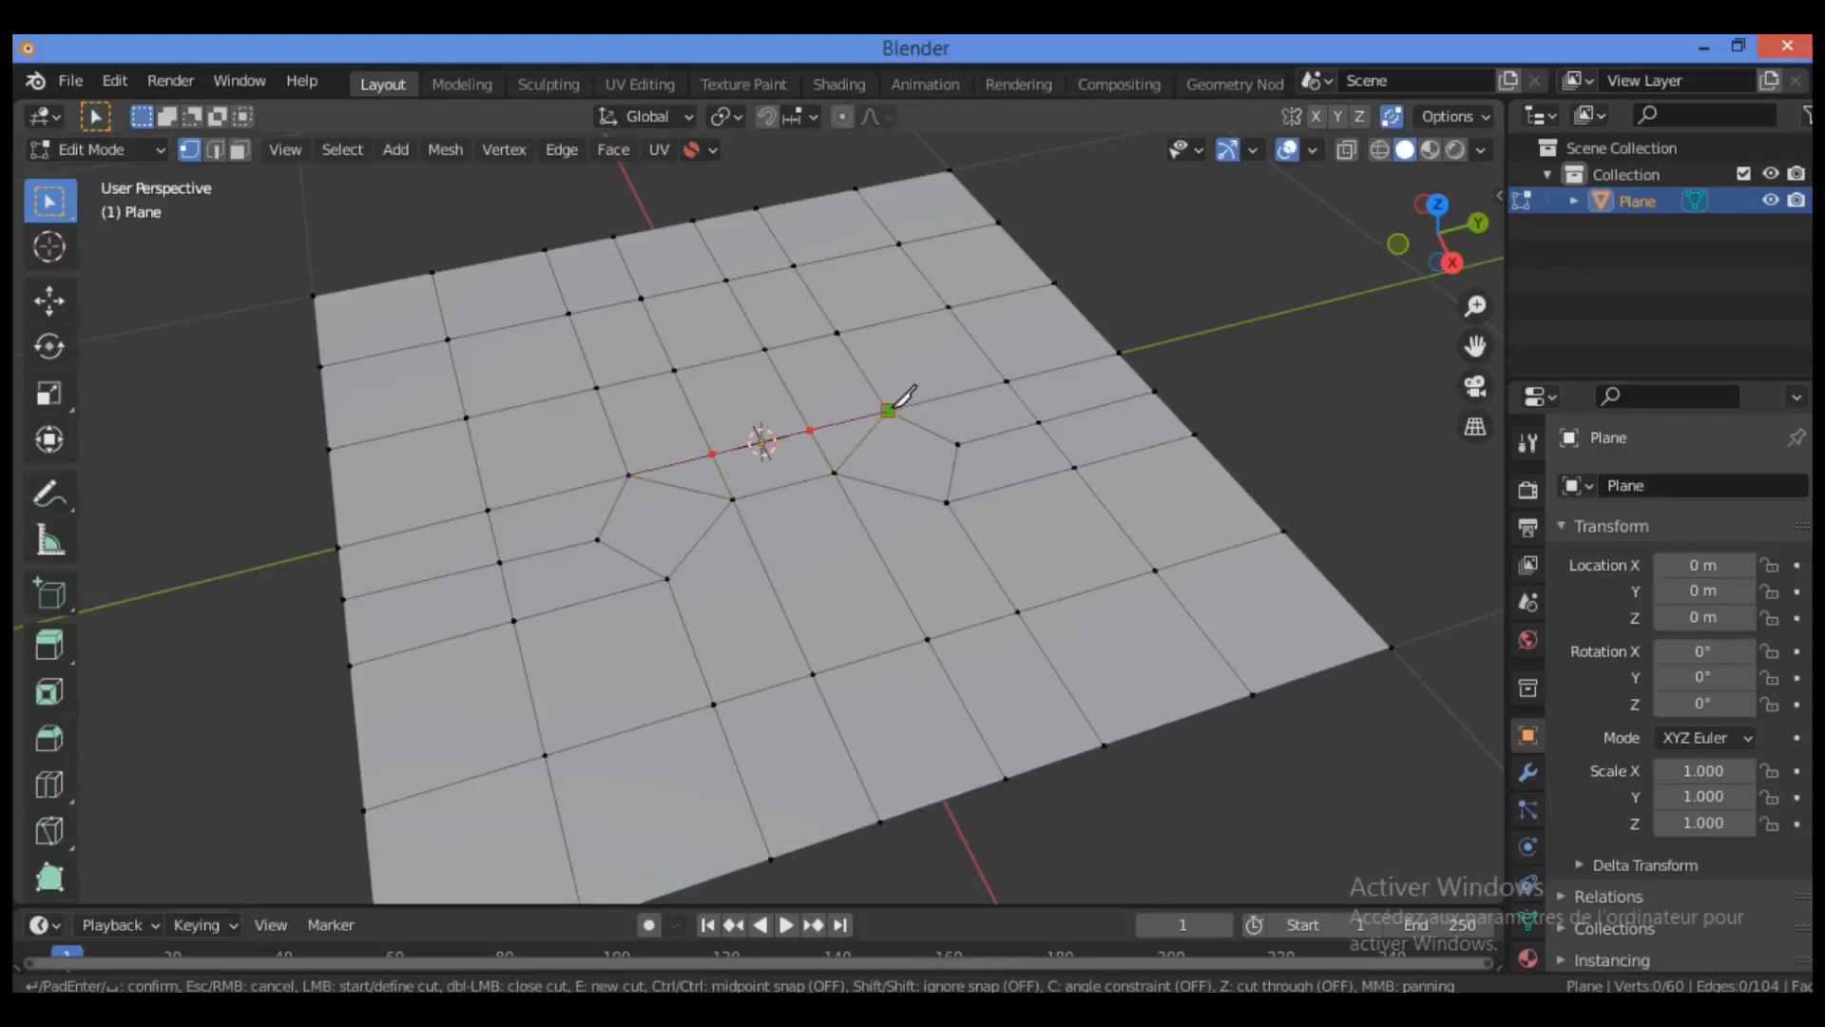
{"action": "key", "text": "Return"}
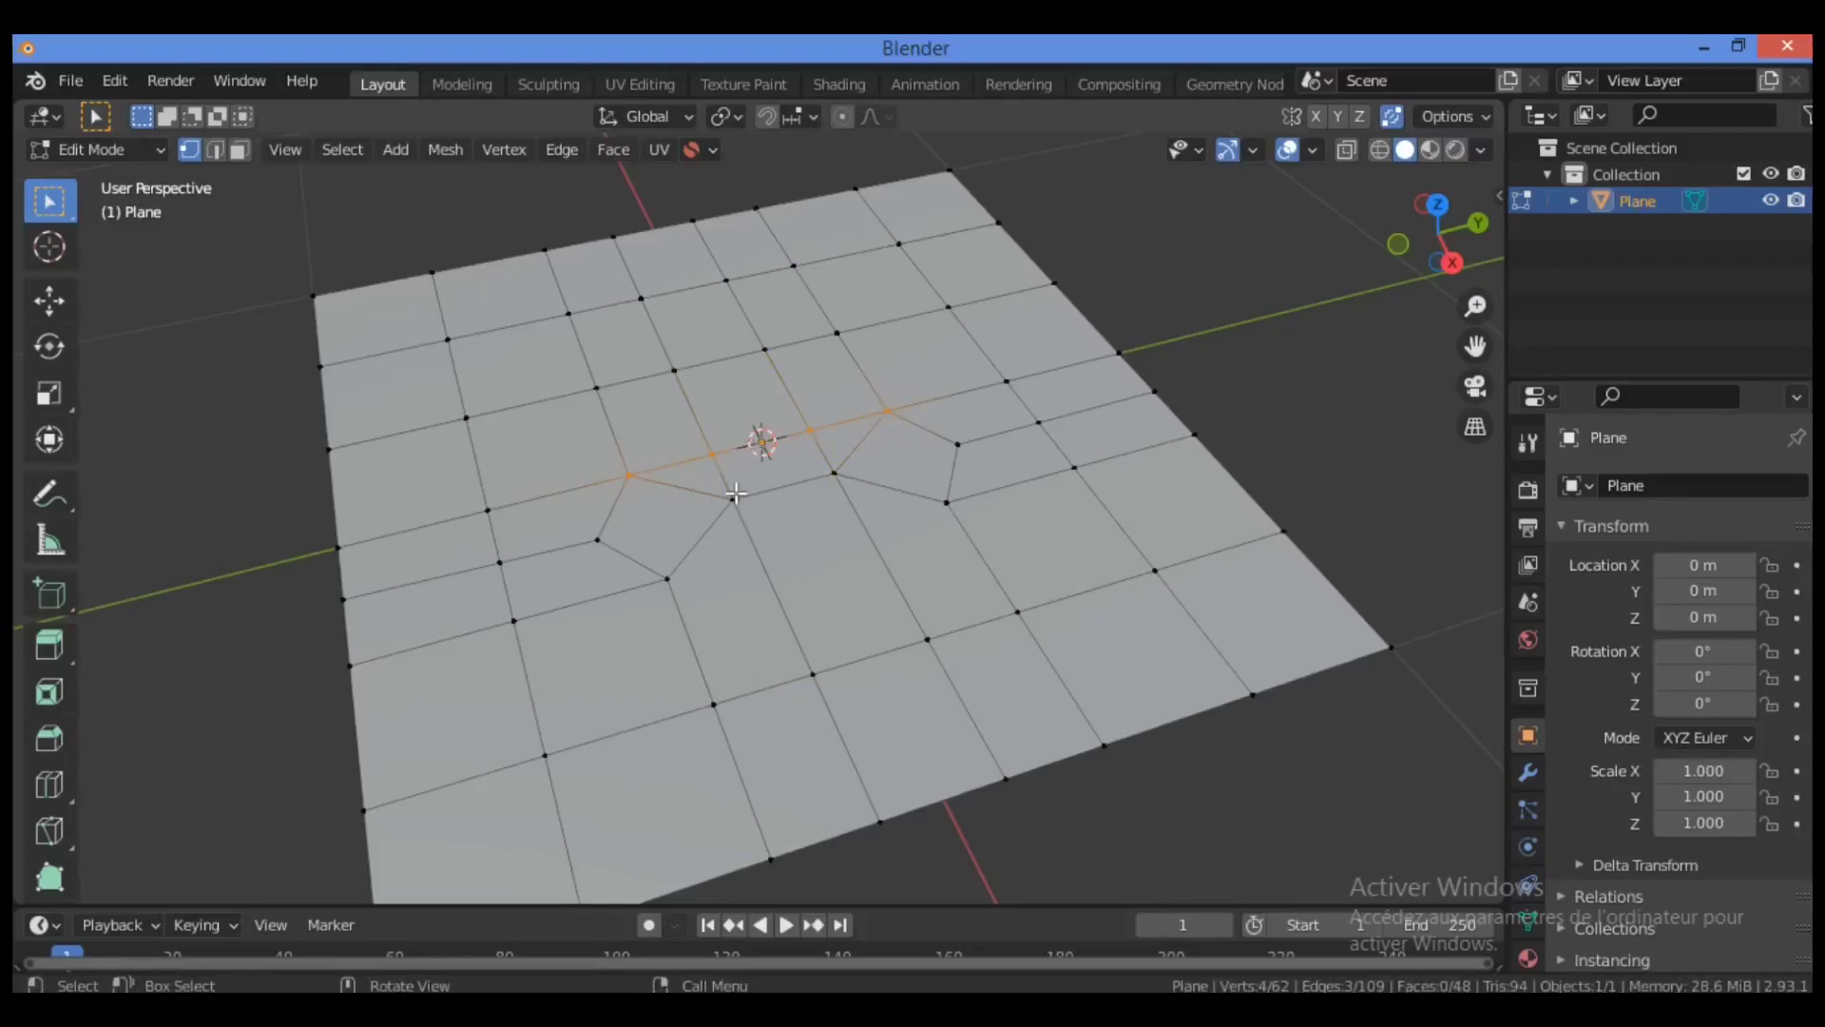
Step: Knife-cut a straight line across the bevelled strip, joining the lower vertices of the two pentagon faces
{"action": "key", "text": "k"}
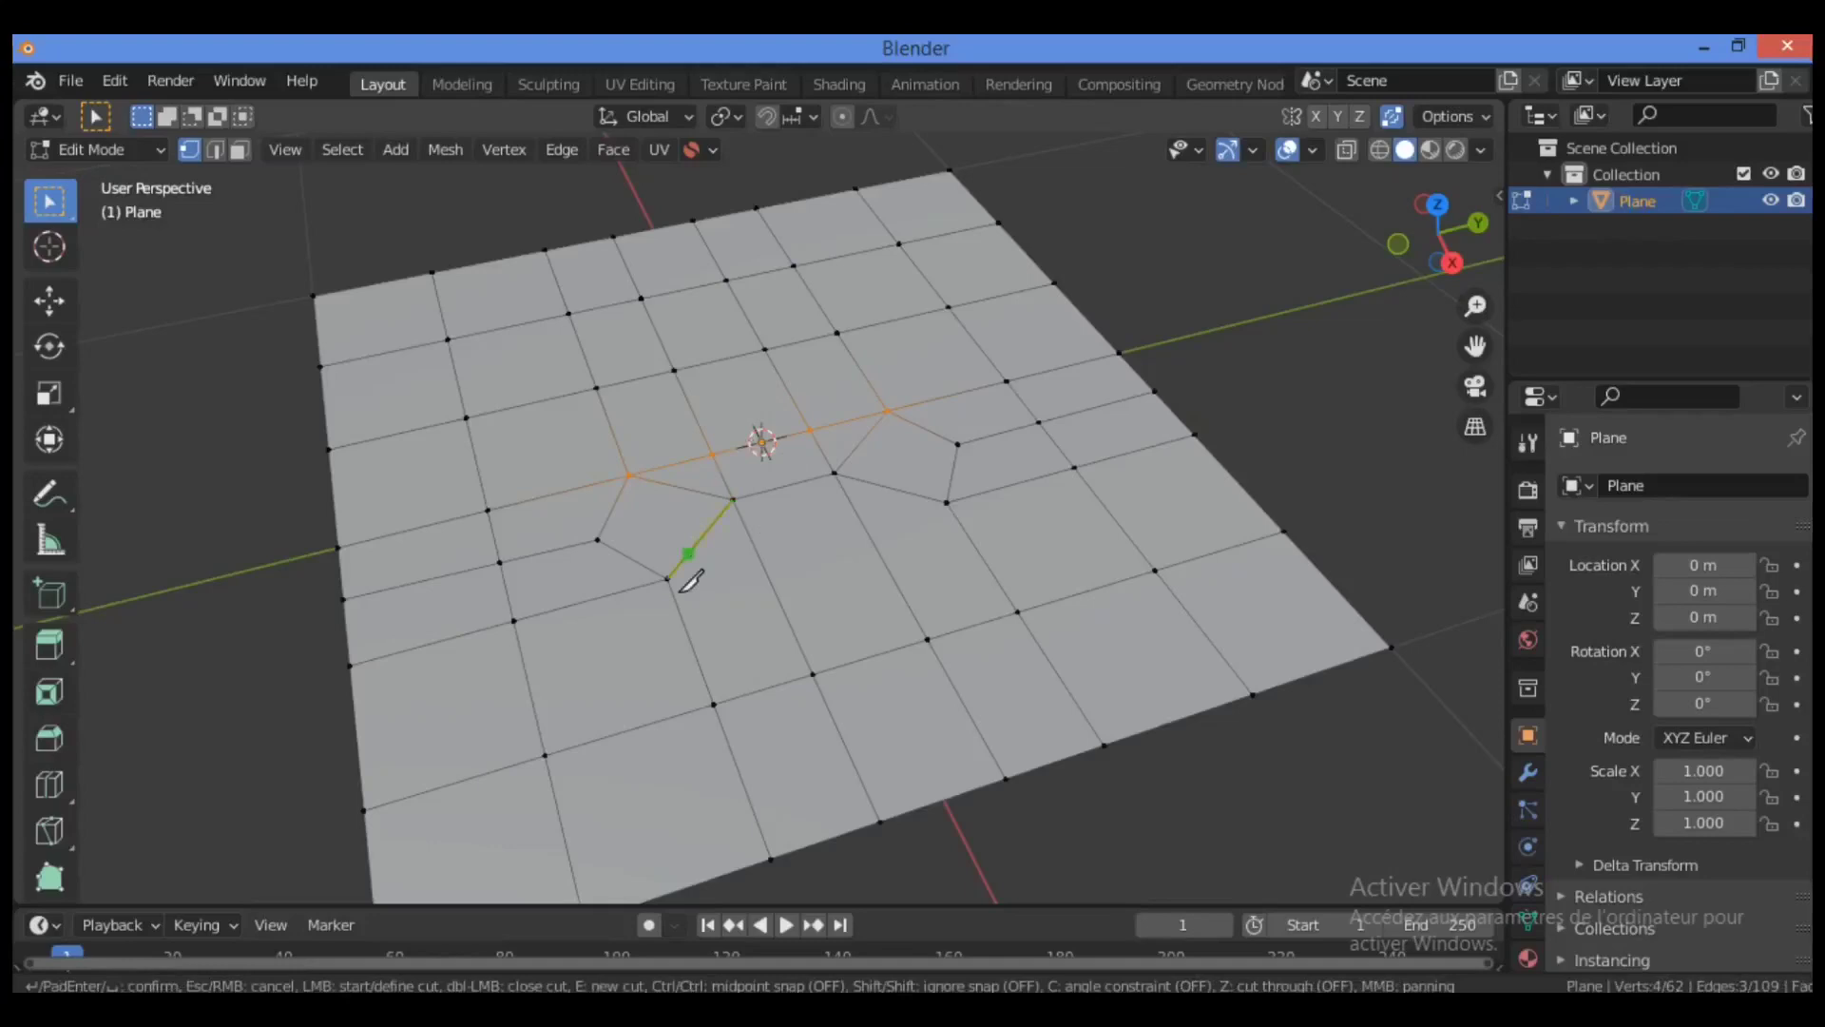
{"action": "left_click", "coordinate": [668, 578]}
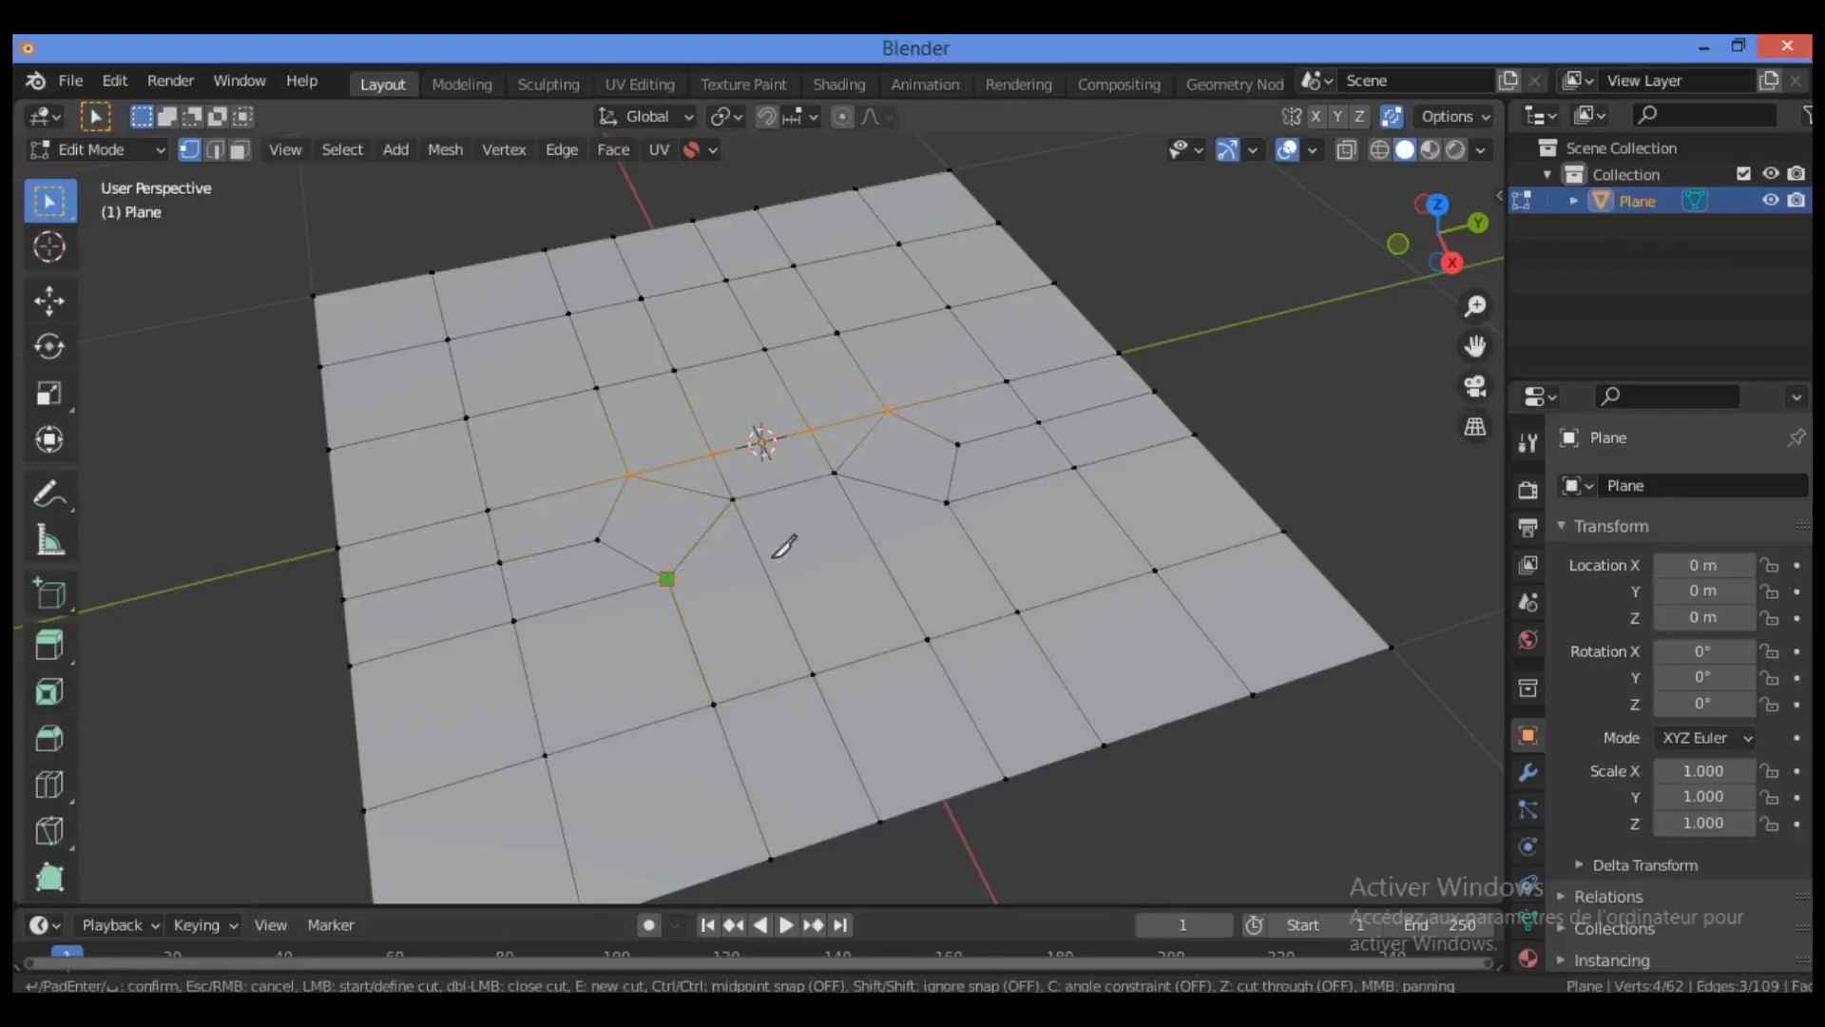
{"action": "left_click", "coordinate": [947, 501]}
{"action": "left_click", "coordinate": [947, 501]}
{"action": "key", "text": "Return"}
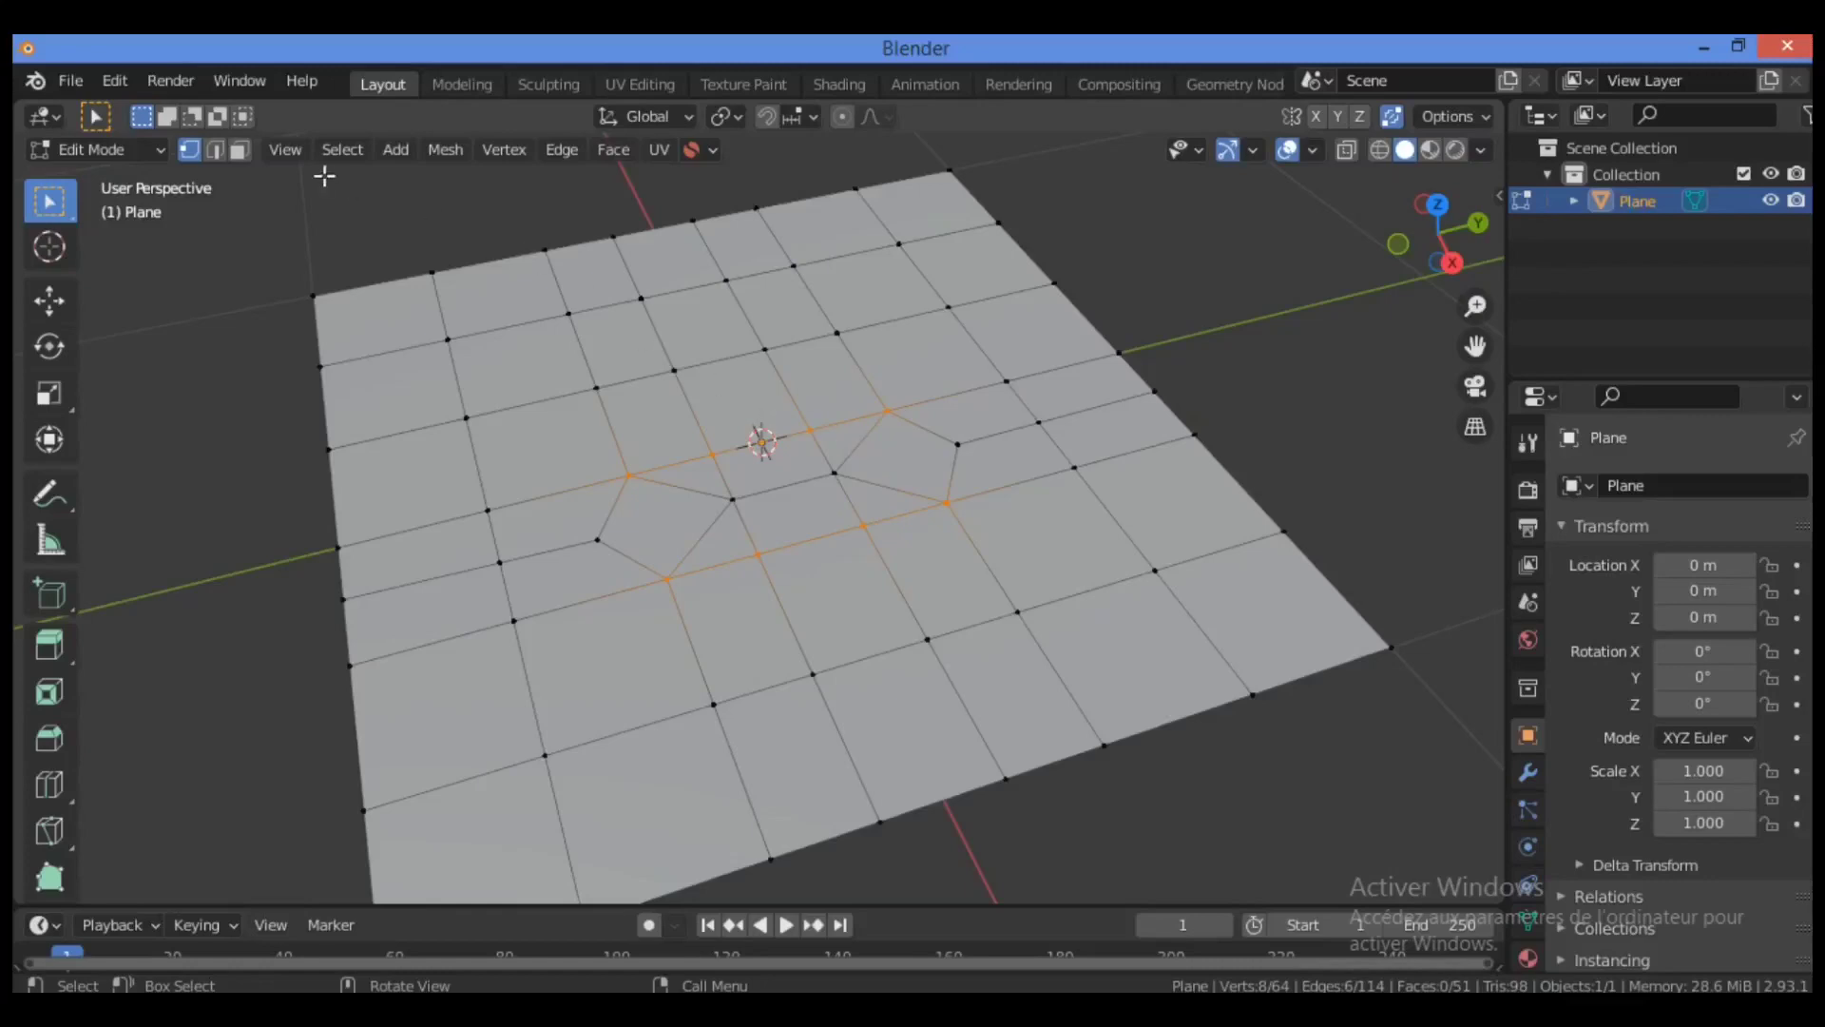
{"action": "left_click", "coordinate": [599, 539]}
{"action": "key", "text": "shift+v"}
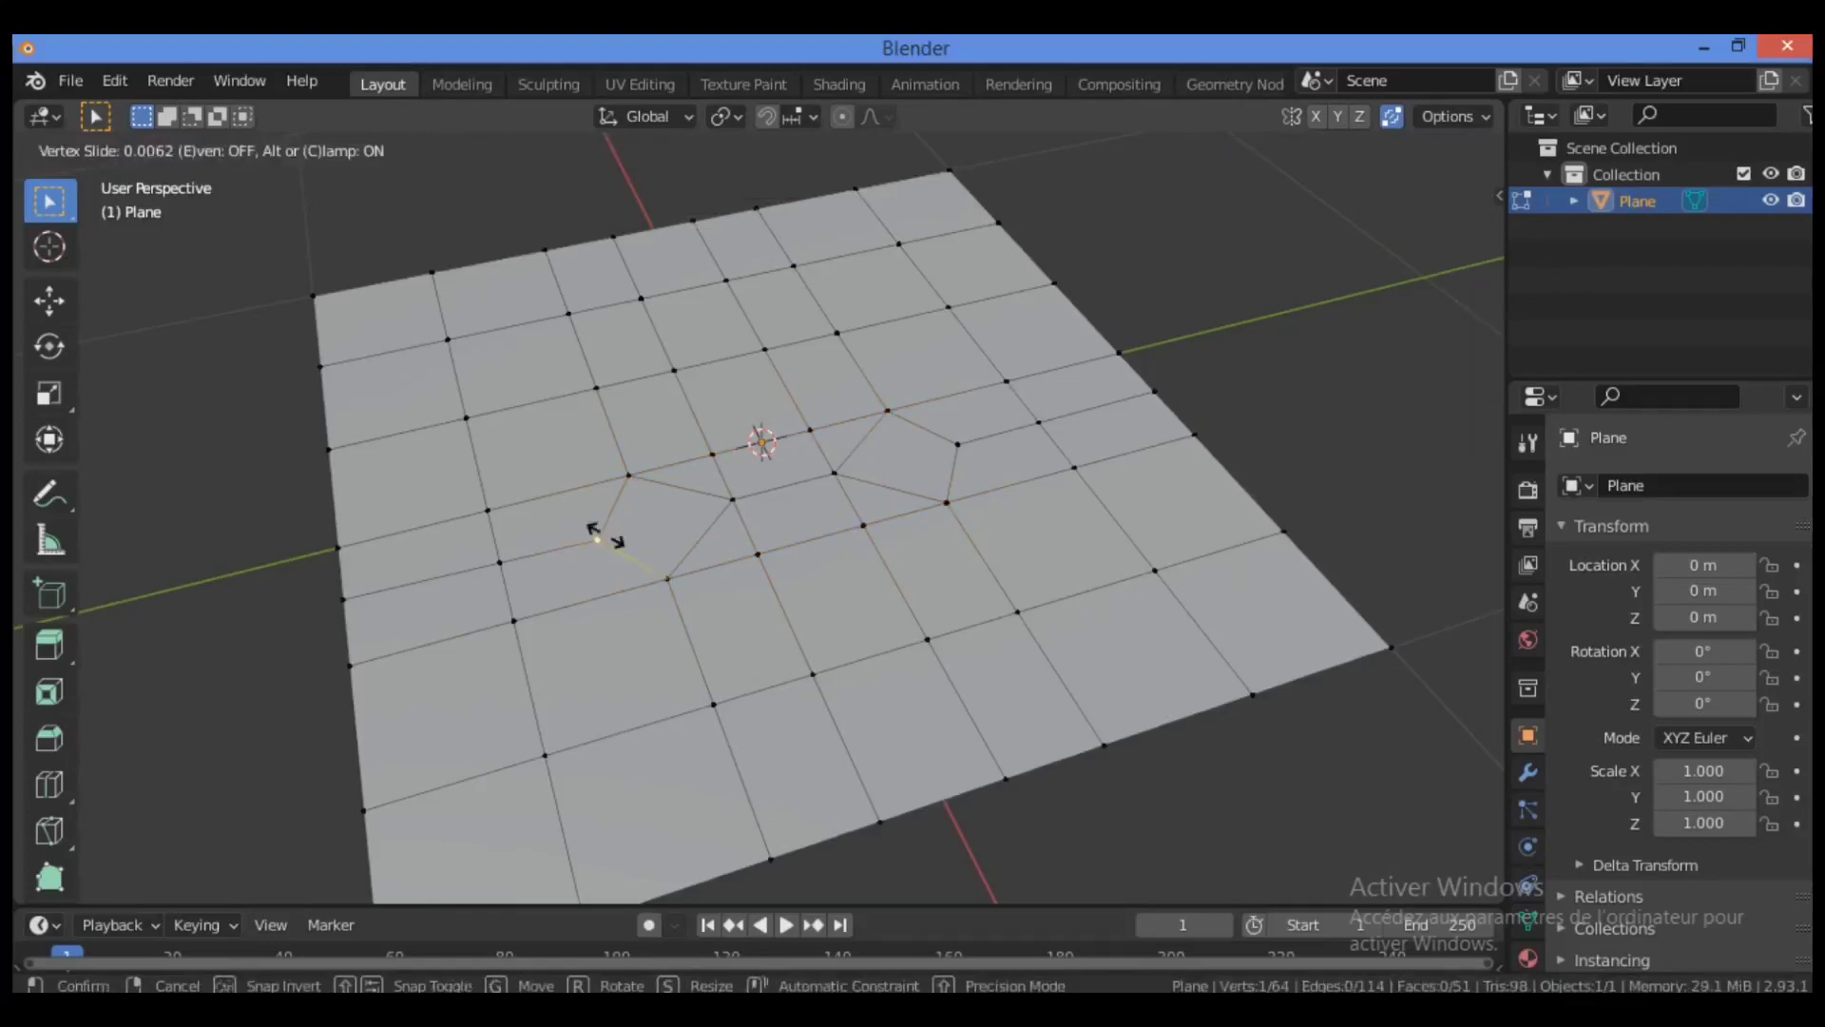
{"action": "left_click", "coordinate": [668, 517]}
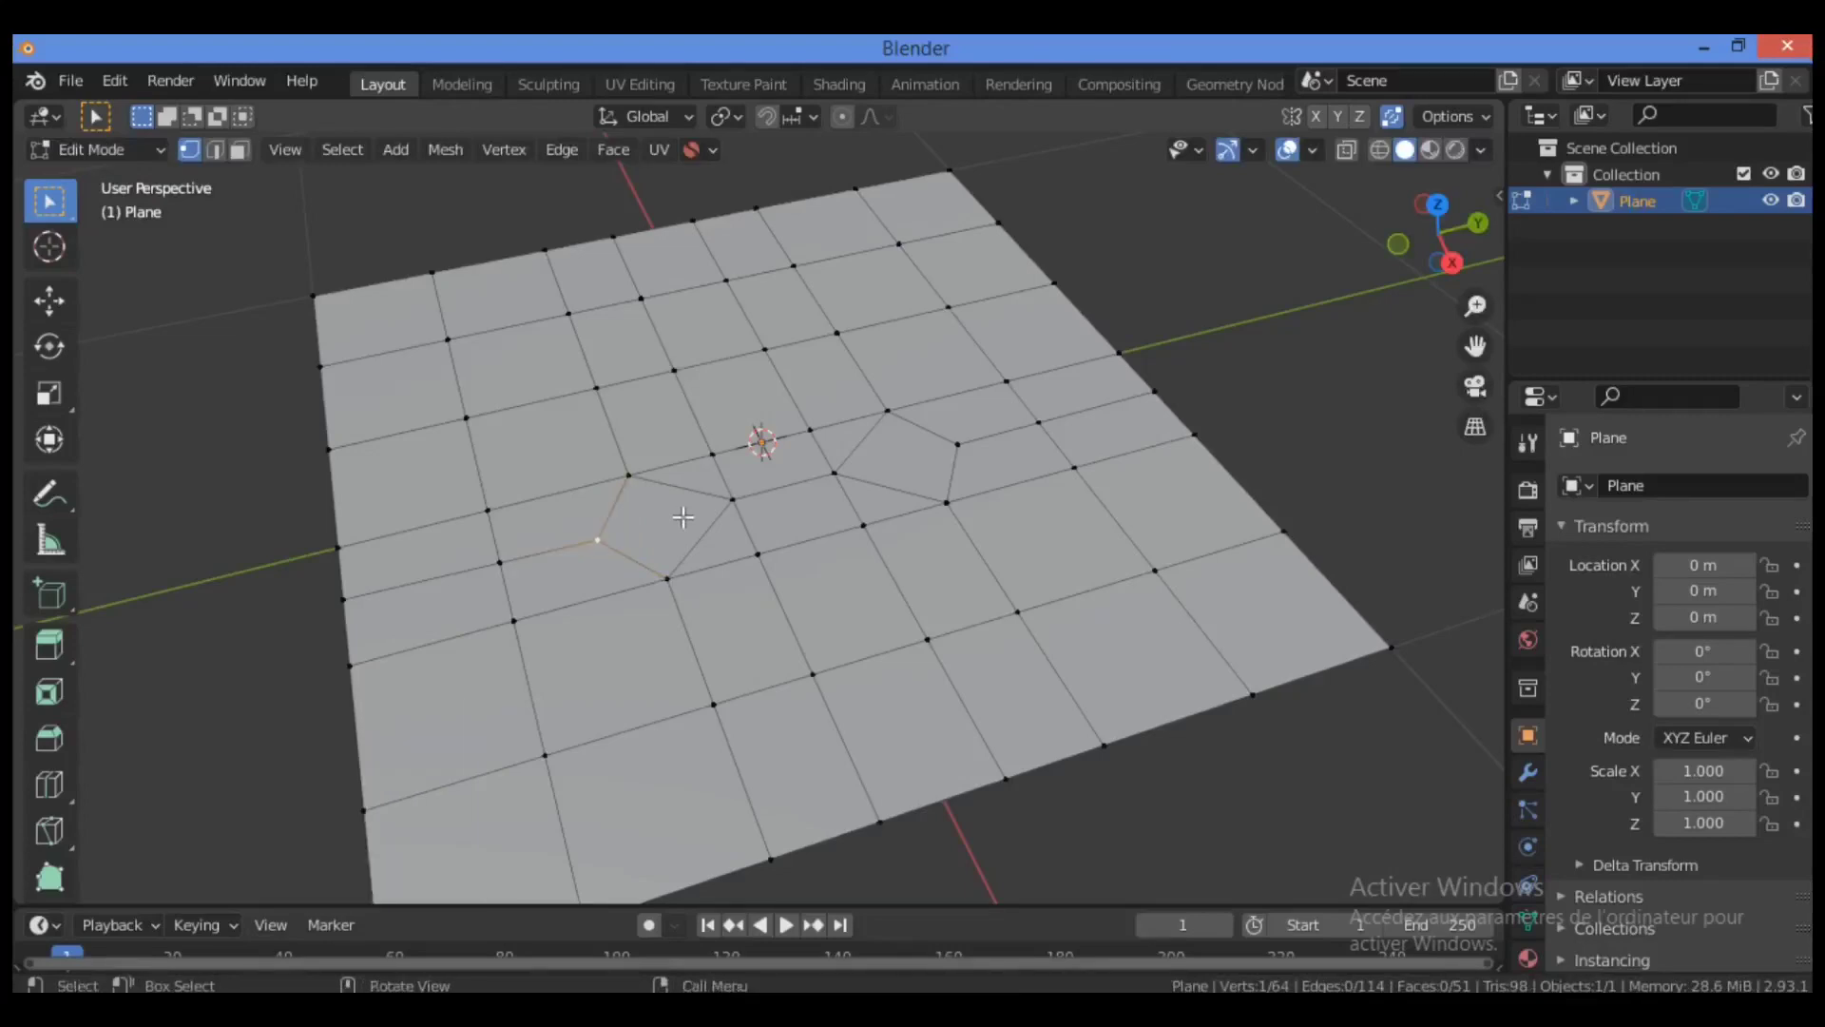
{"action": "key", "text": "m"}
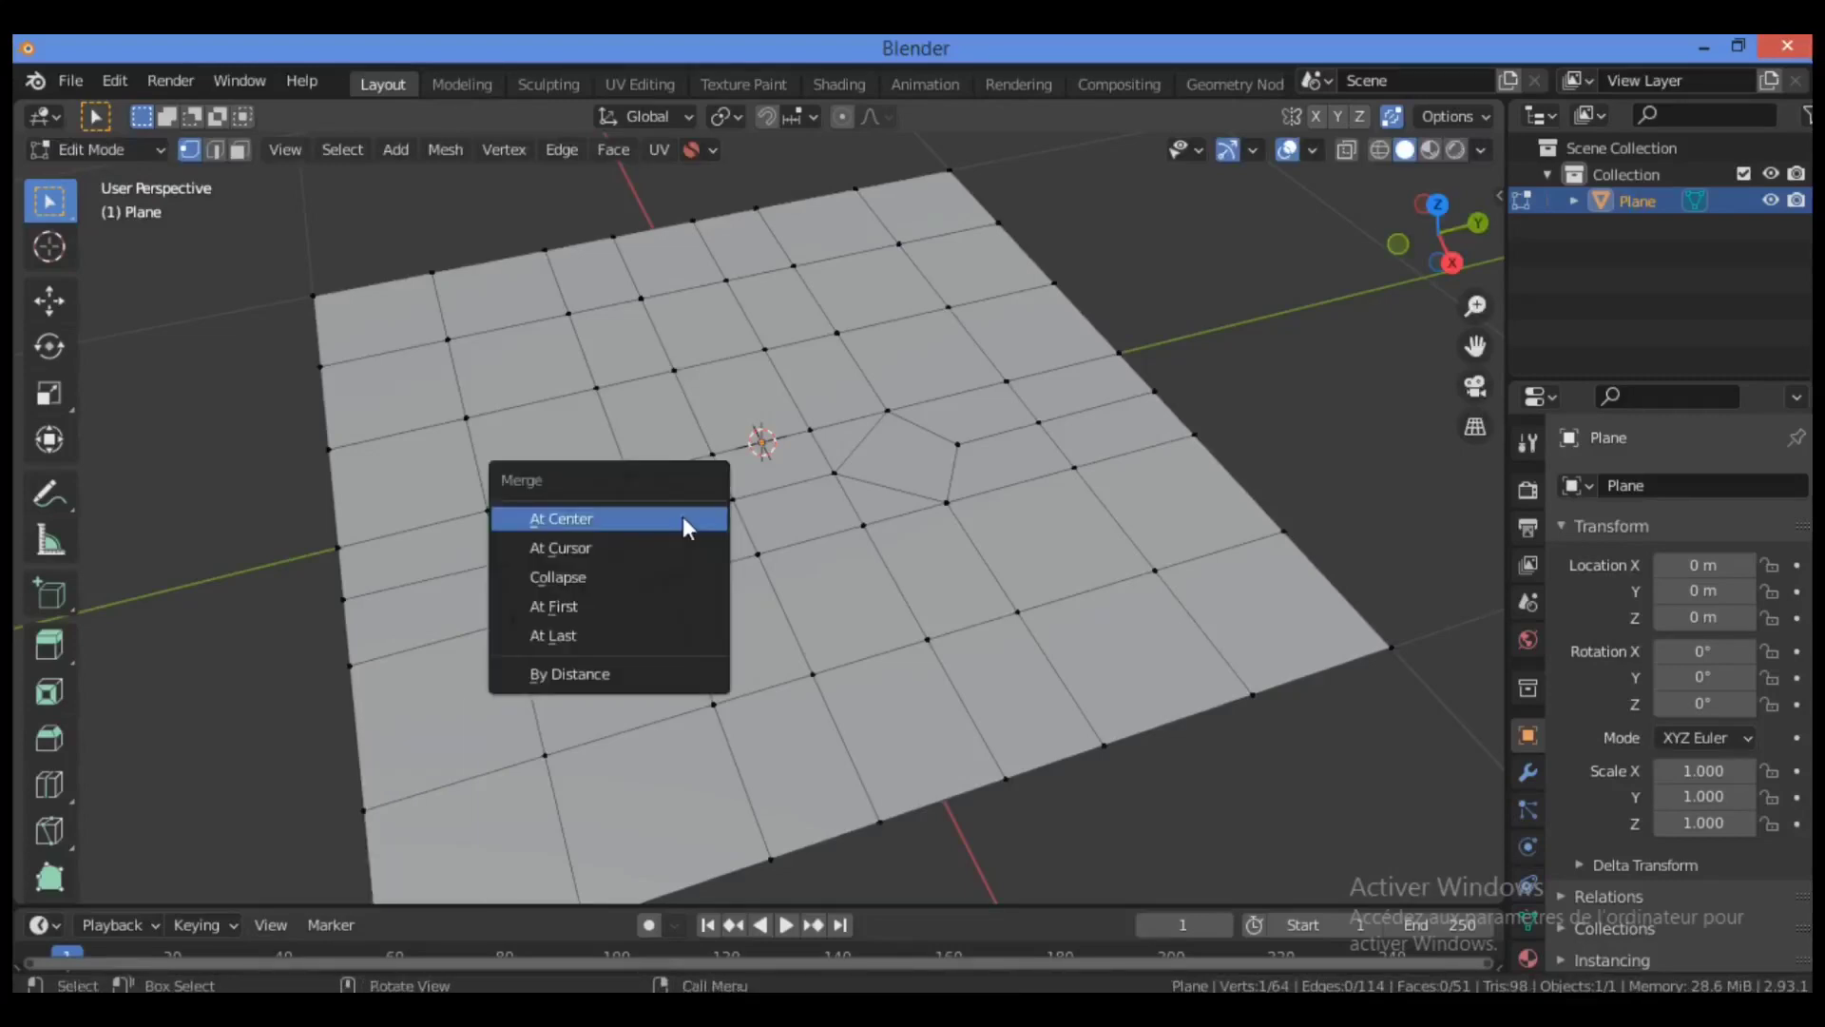
{"action": "left_click", "coordinate": [682, 517]}
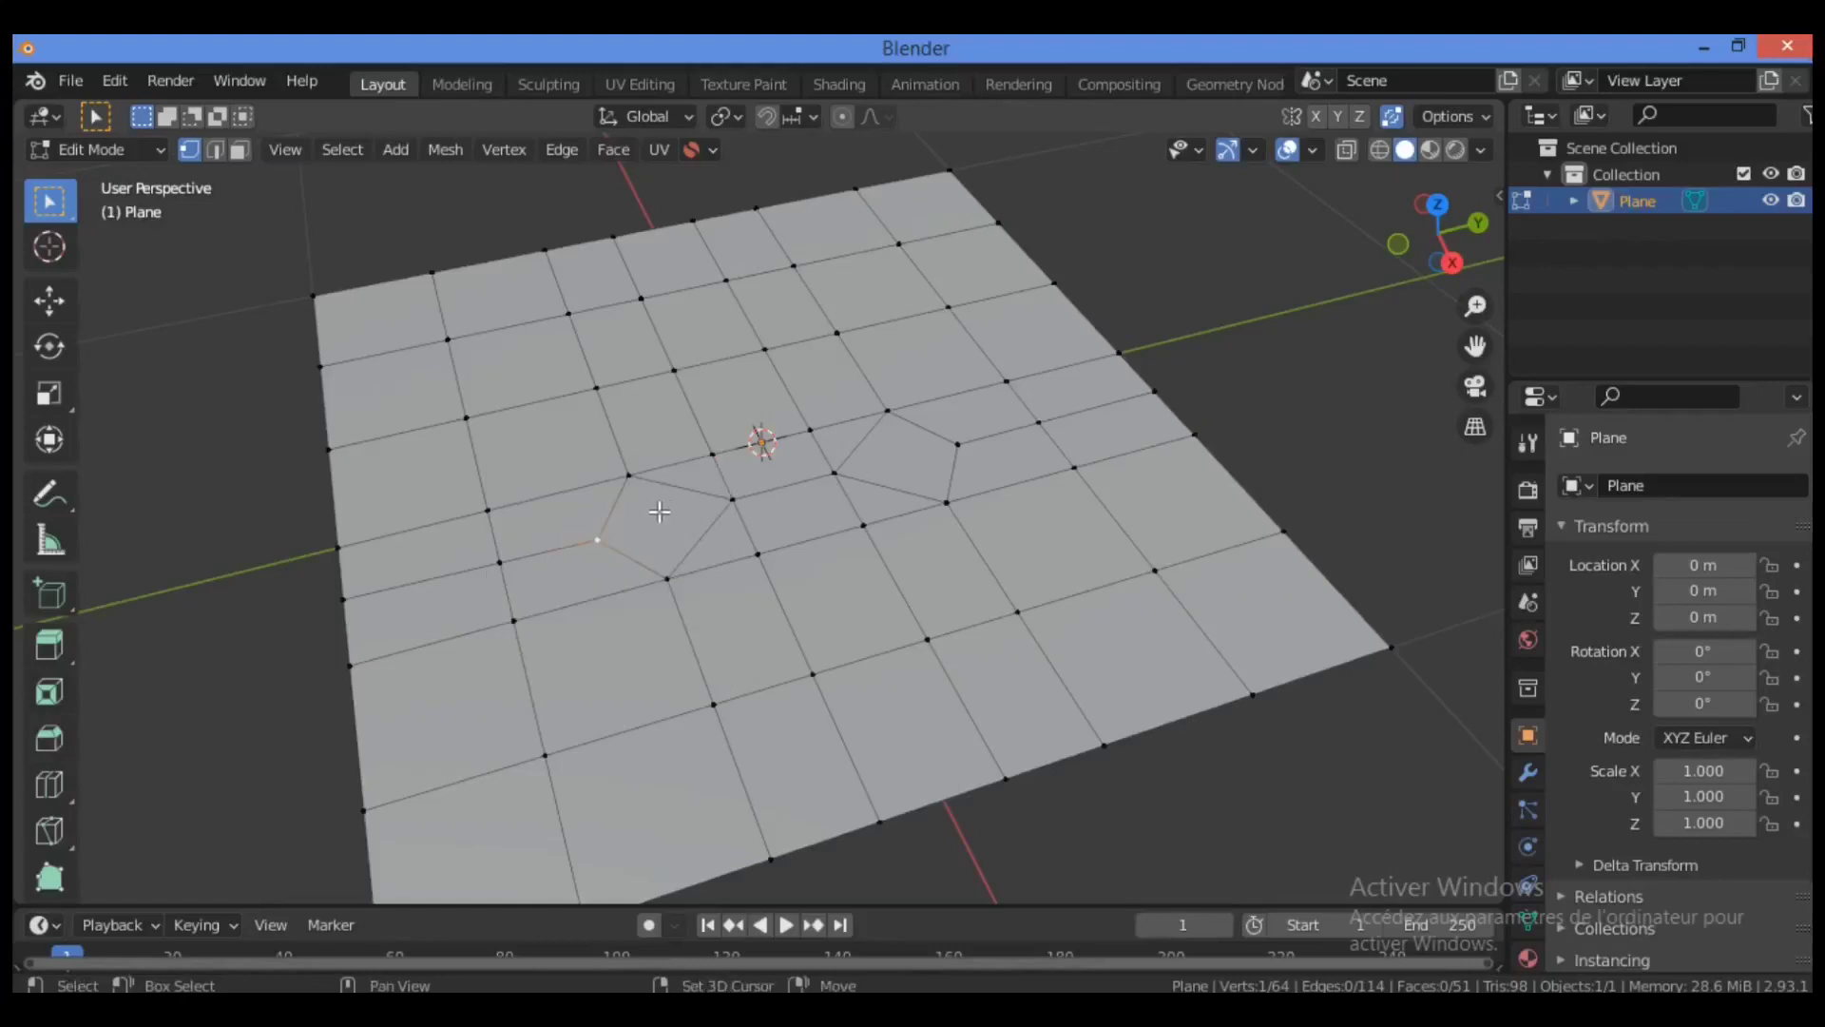
Step: Move the outer vertices of both pentagon faces inward along Y, the first by about 0.115 m and the opposite one by about -0.115 m
{"action": "key", "text": "g"}
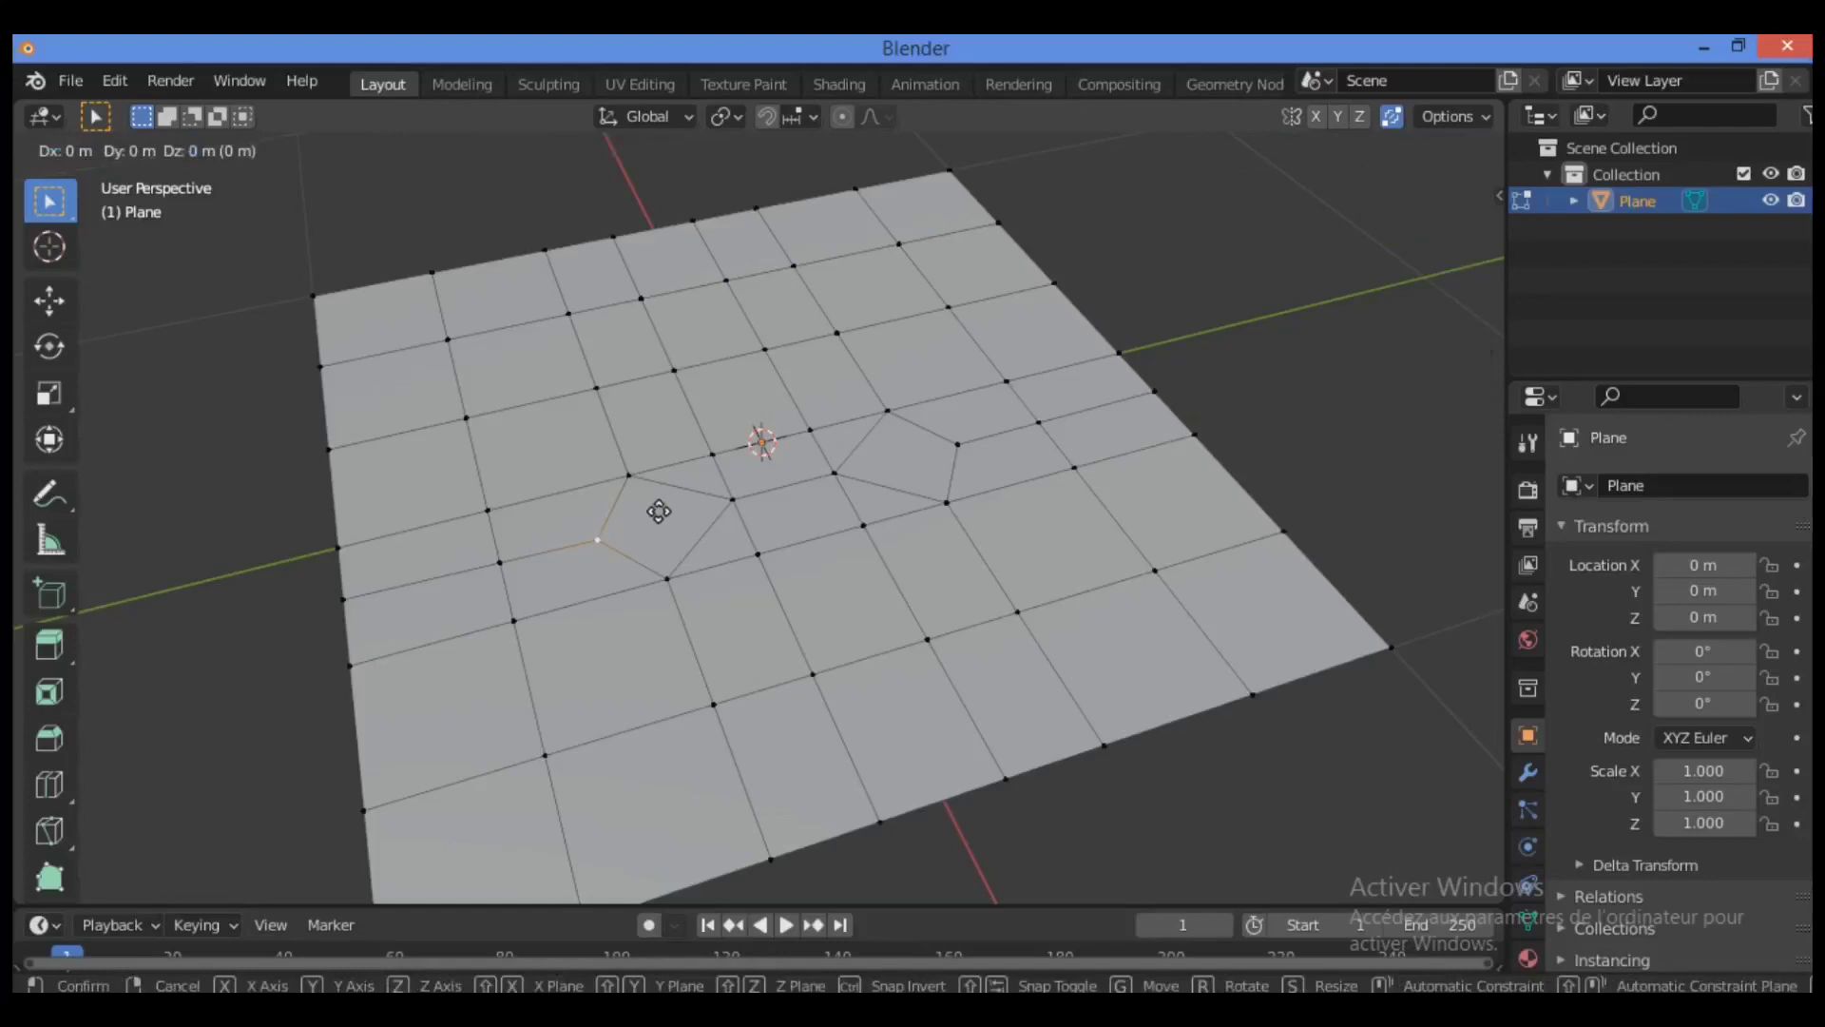
{"action": "key", "text": "y"}
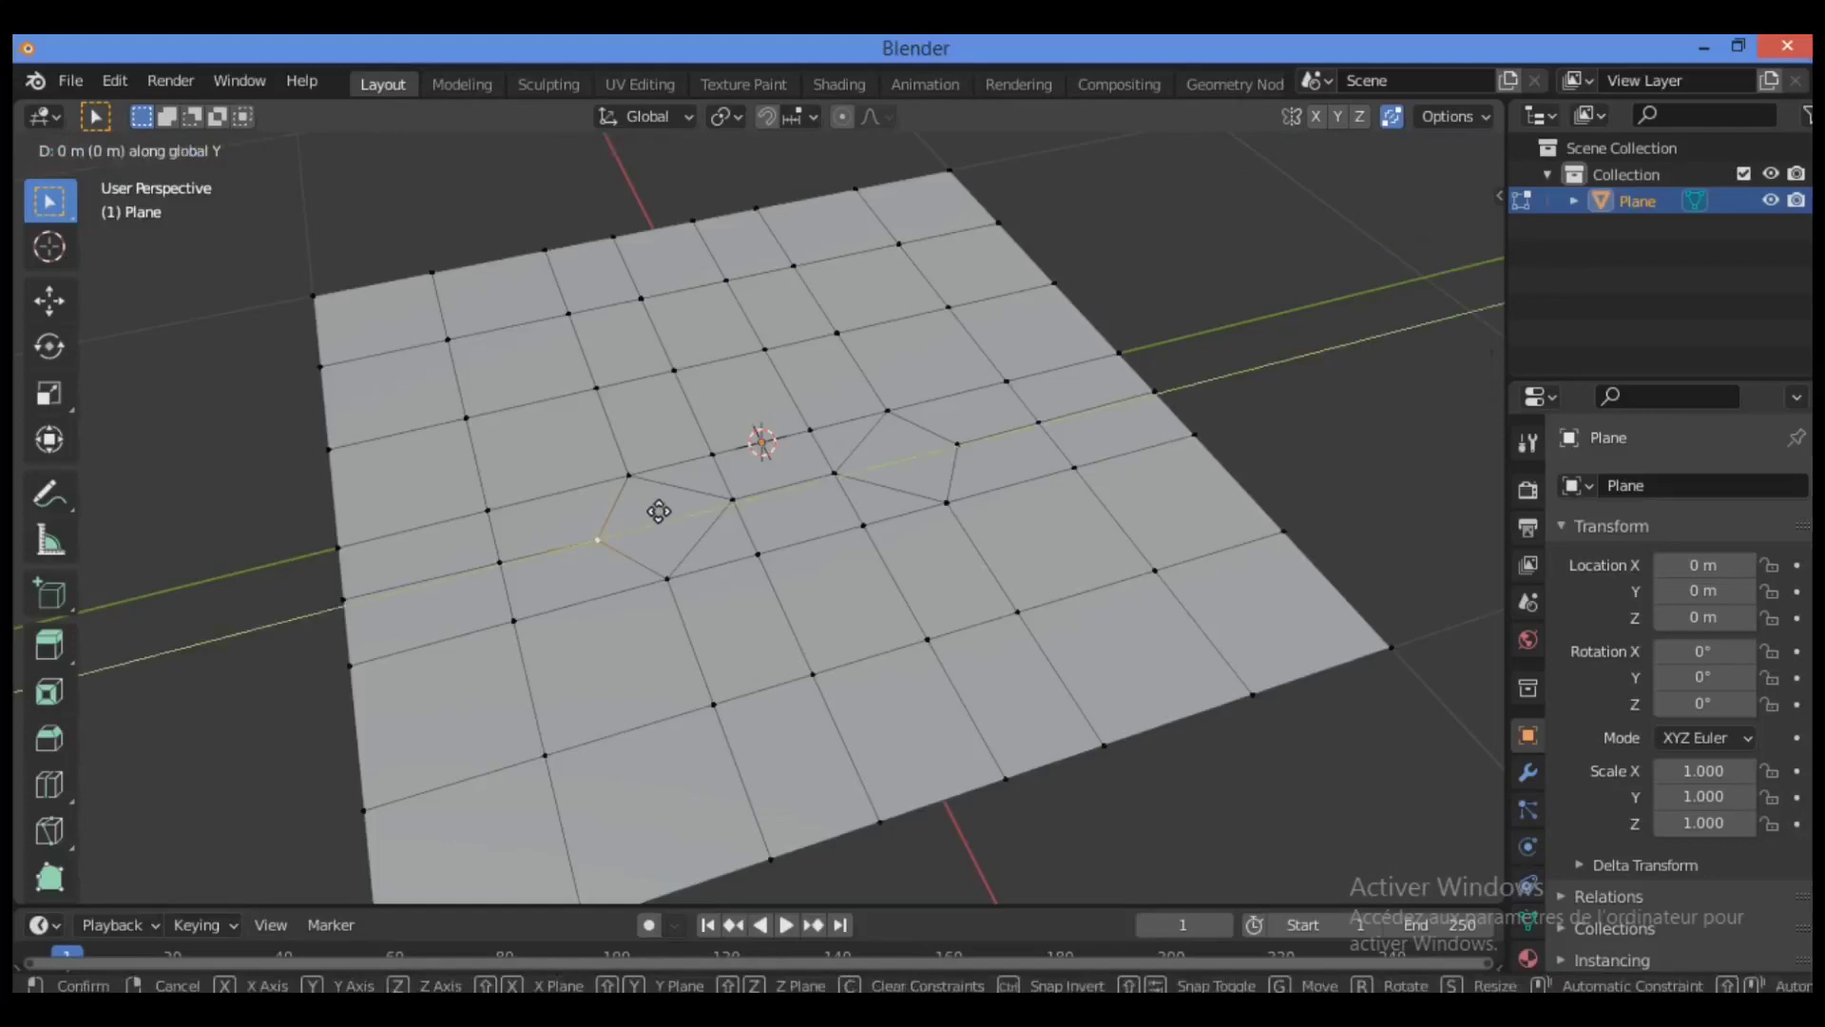
{"action": "left_click", "coordinate": [709, 501]}
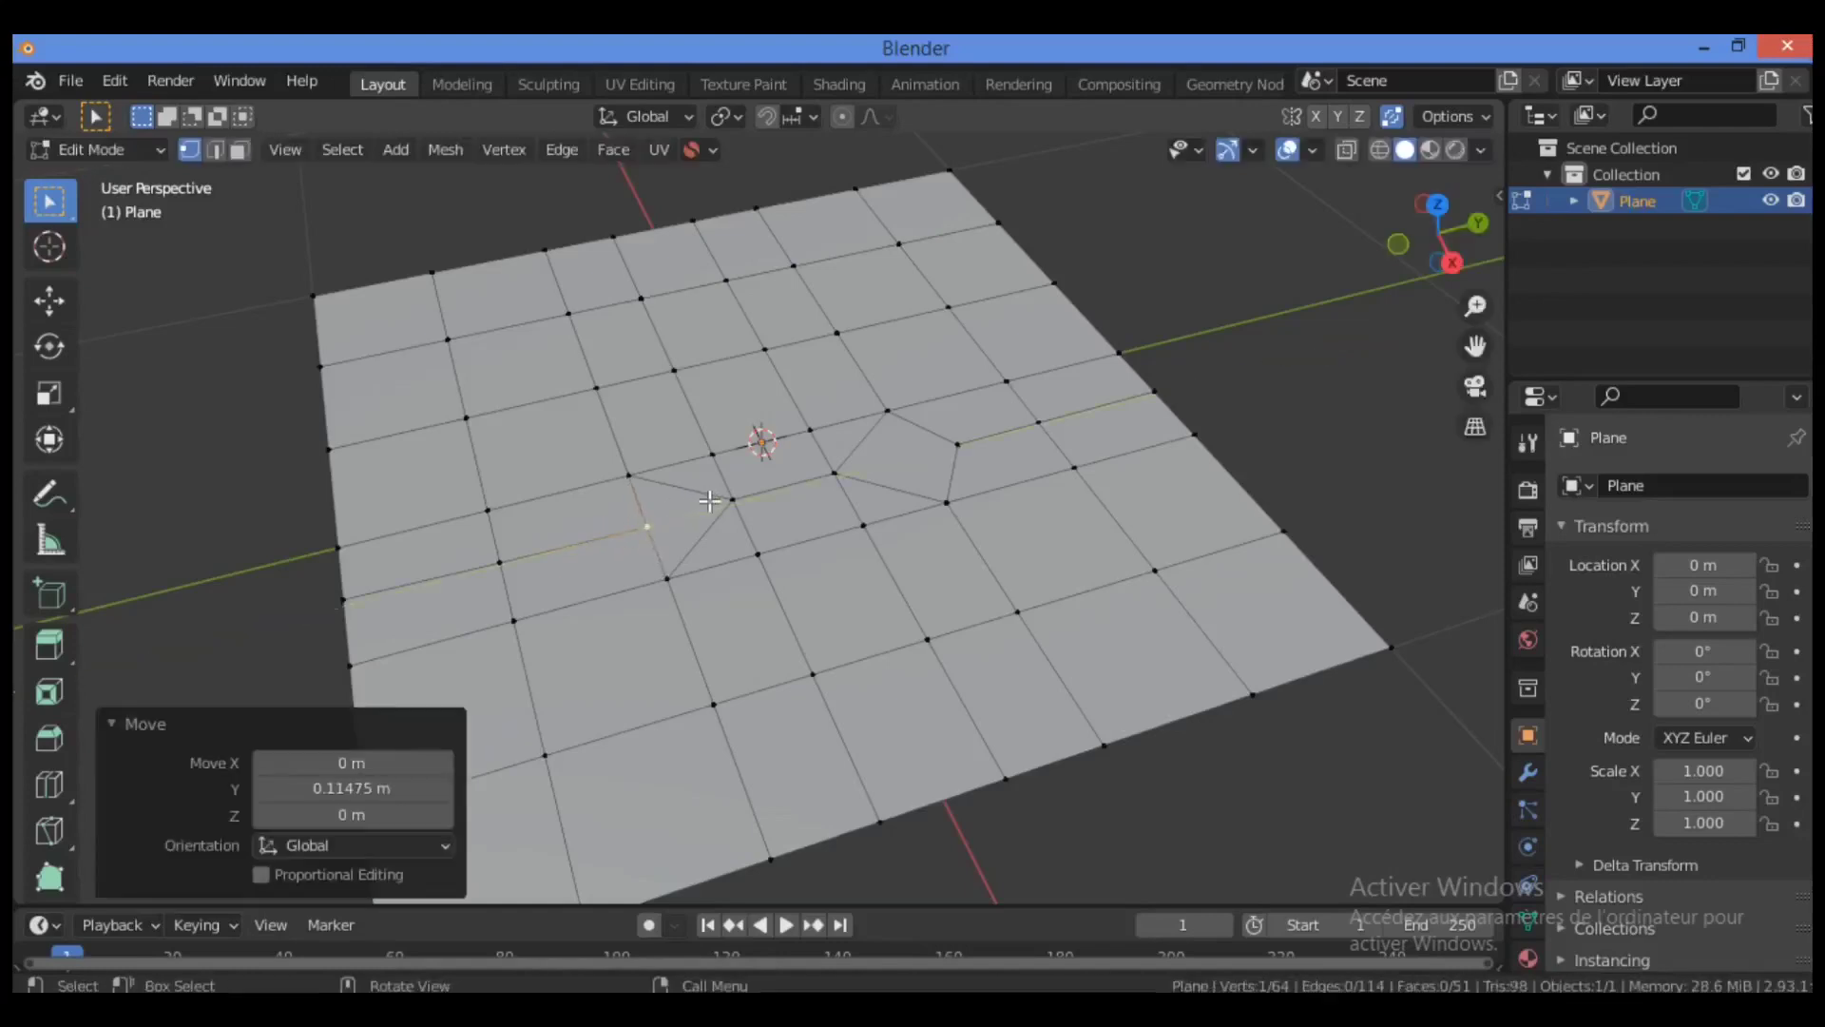
{"action": "left_click", "coordinate": [940, 453]}
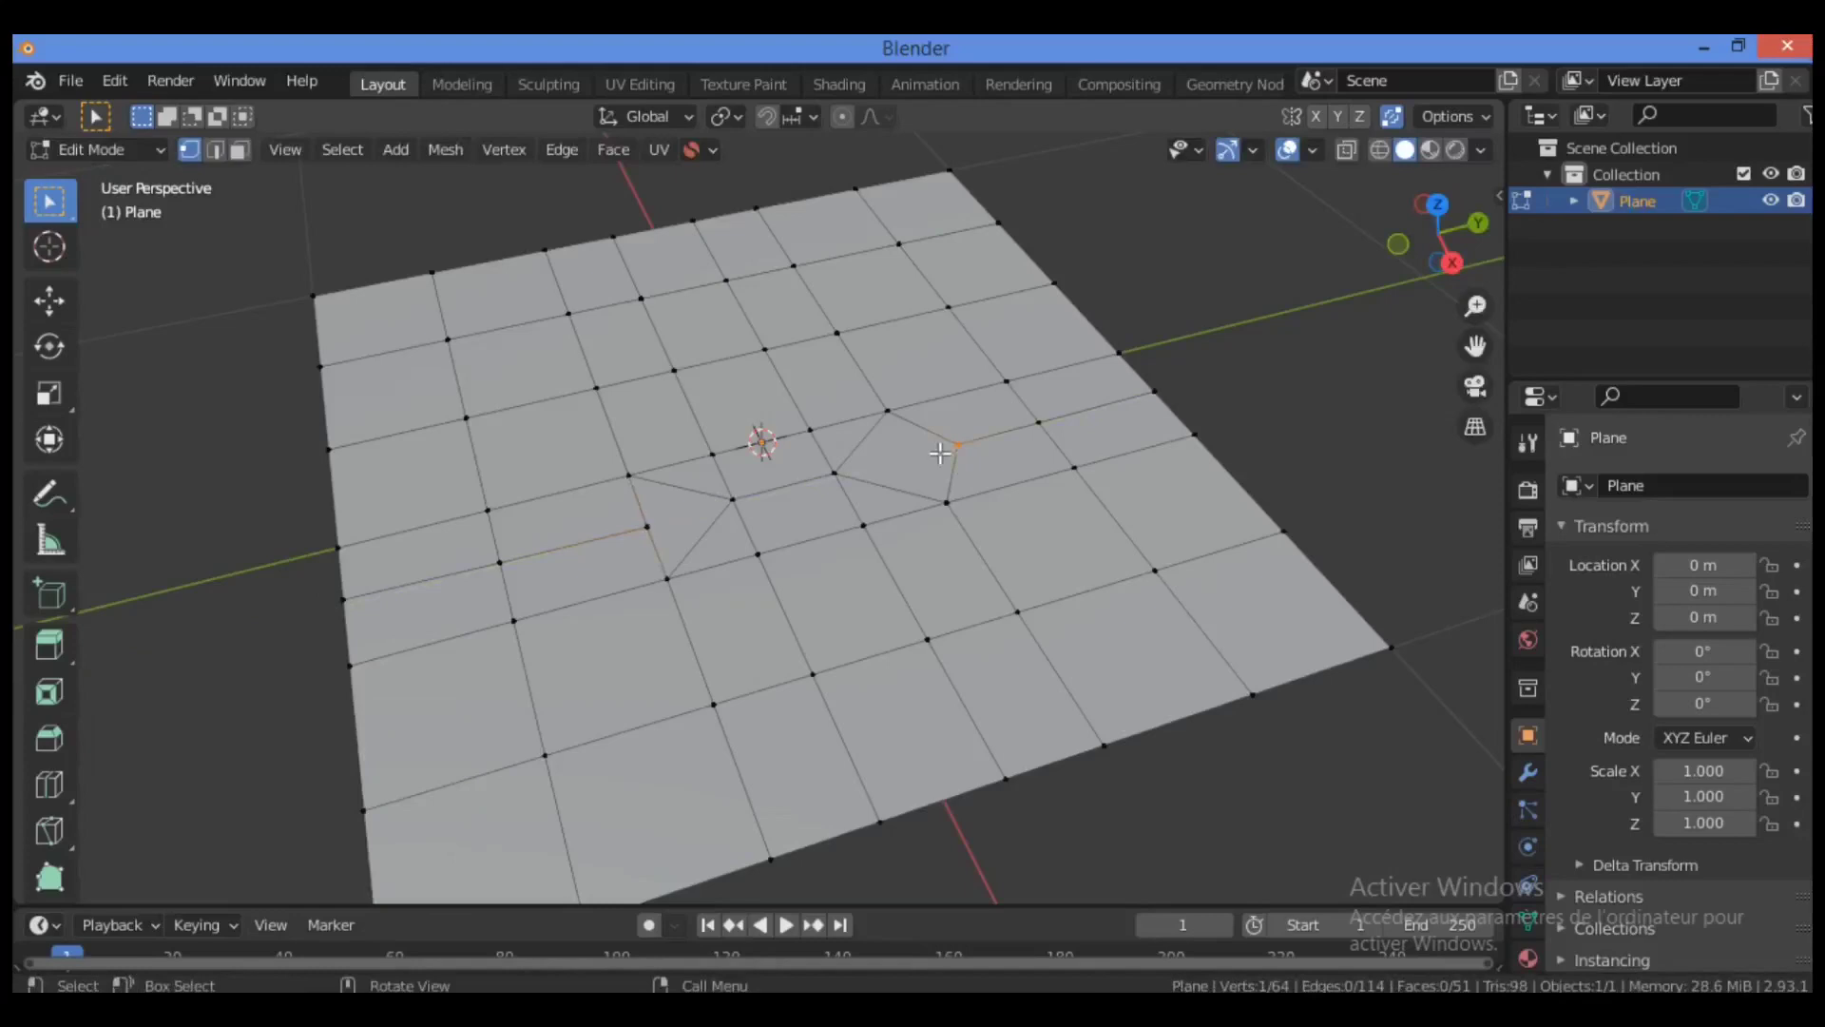
{"action": "key", "text": "g"}
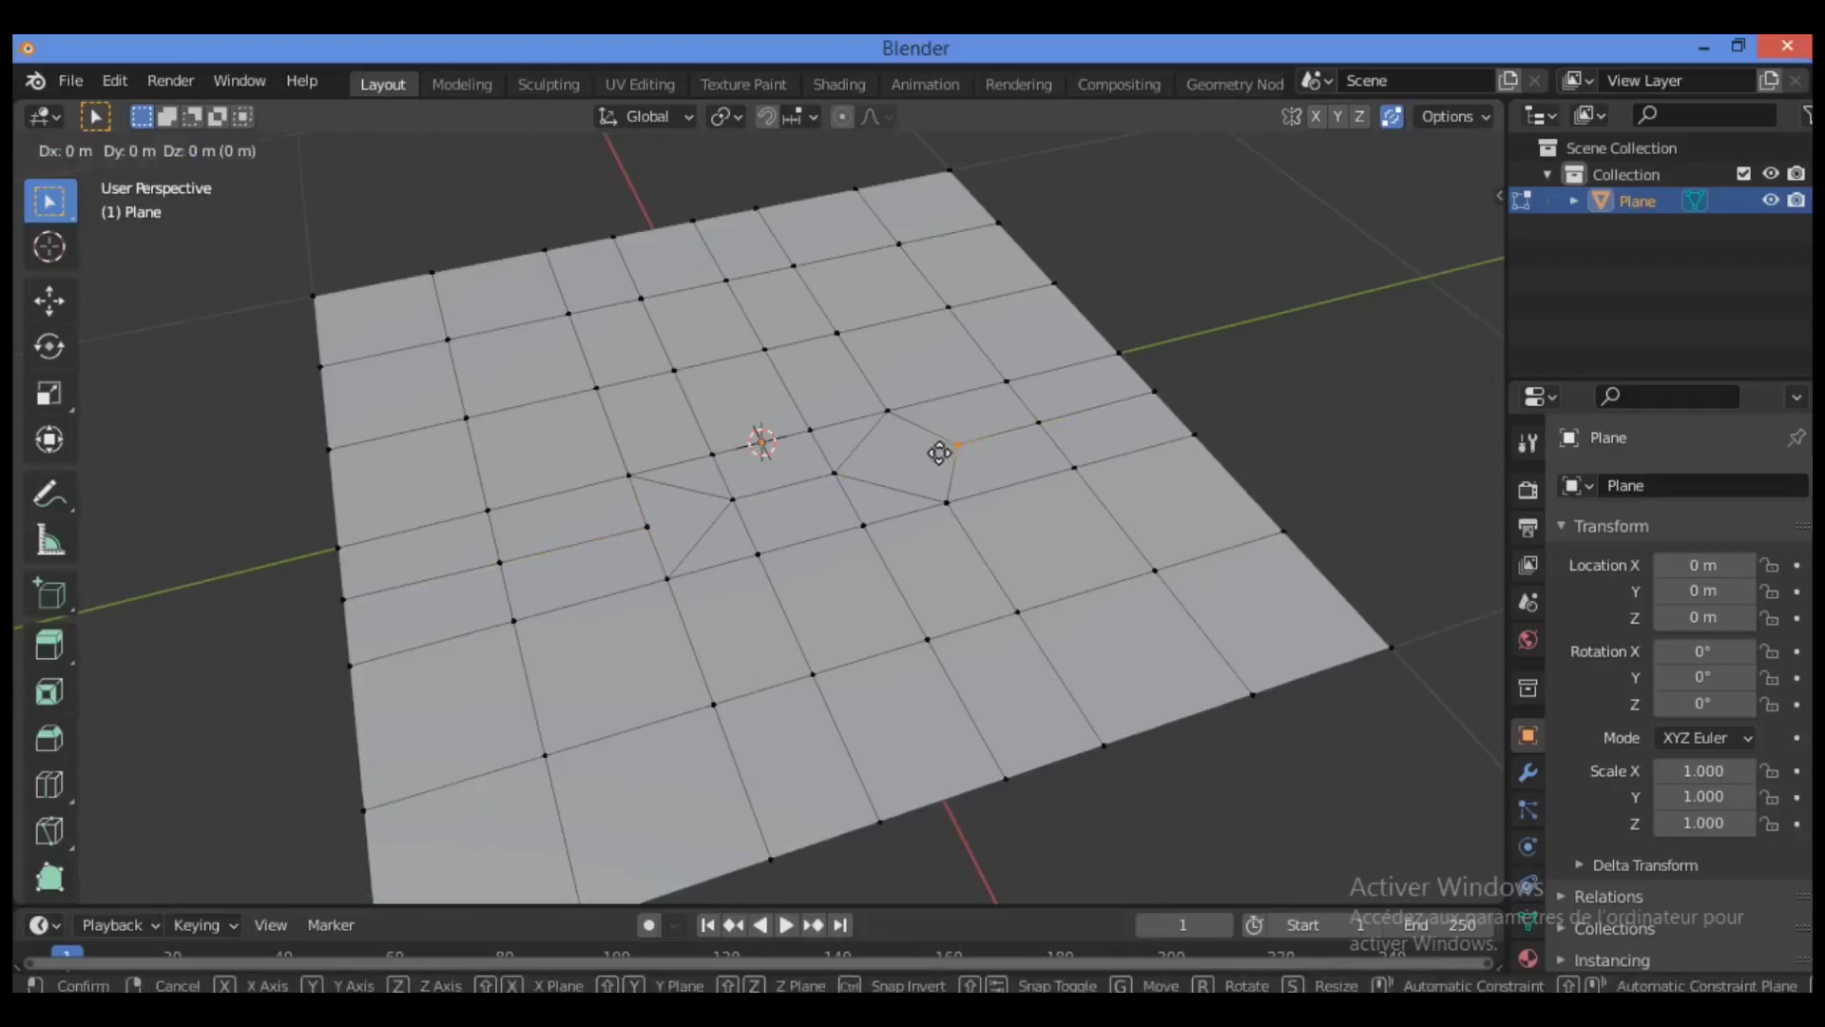
{"action": "key", "text": "y"}
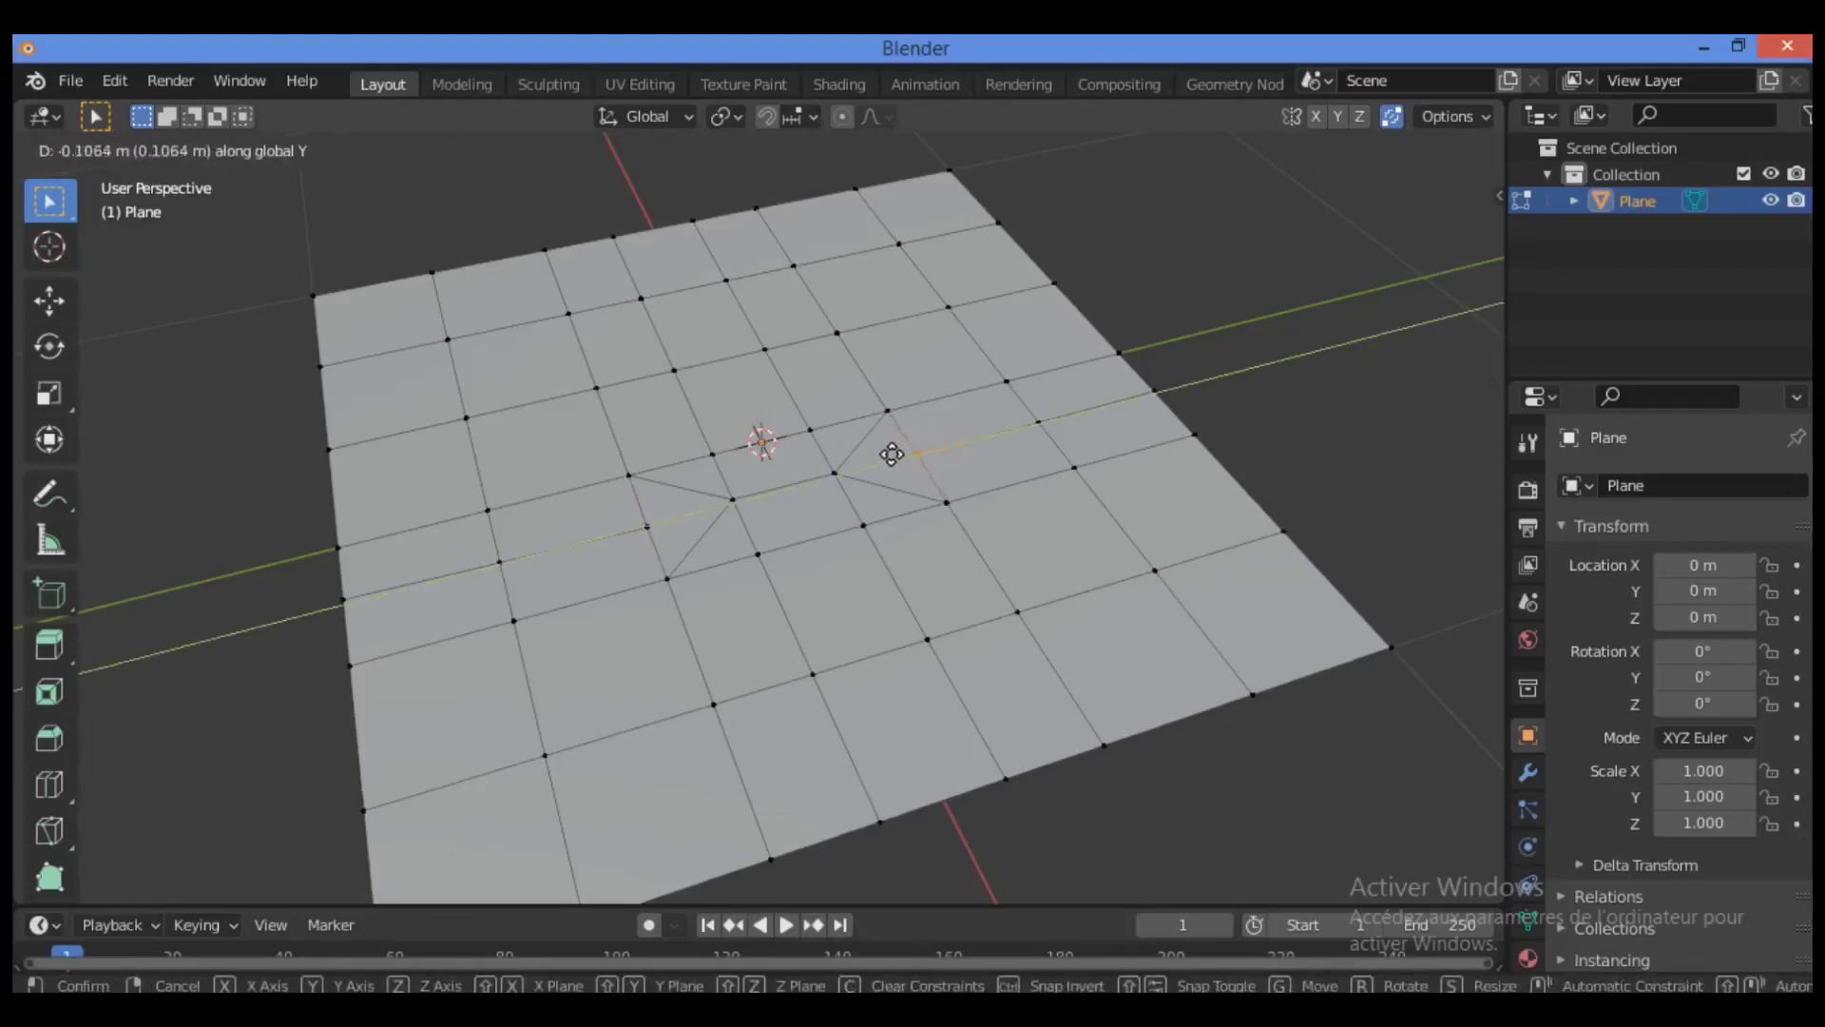
{"action": "left_click", "coordinate": [890, 453]}
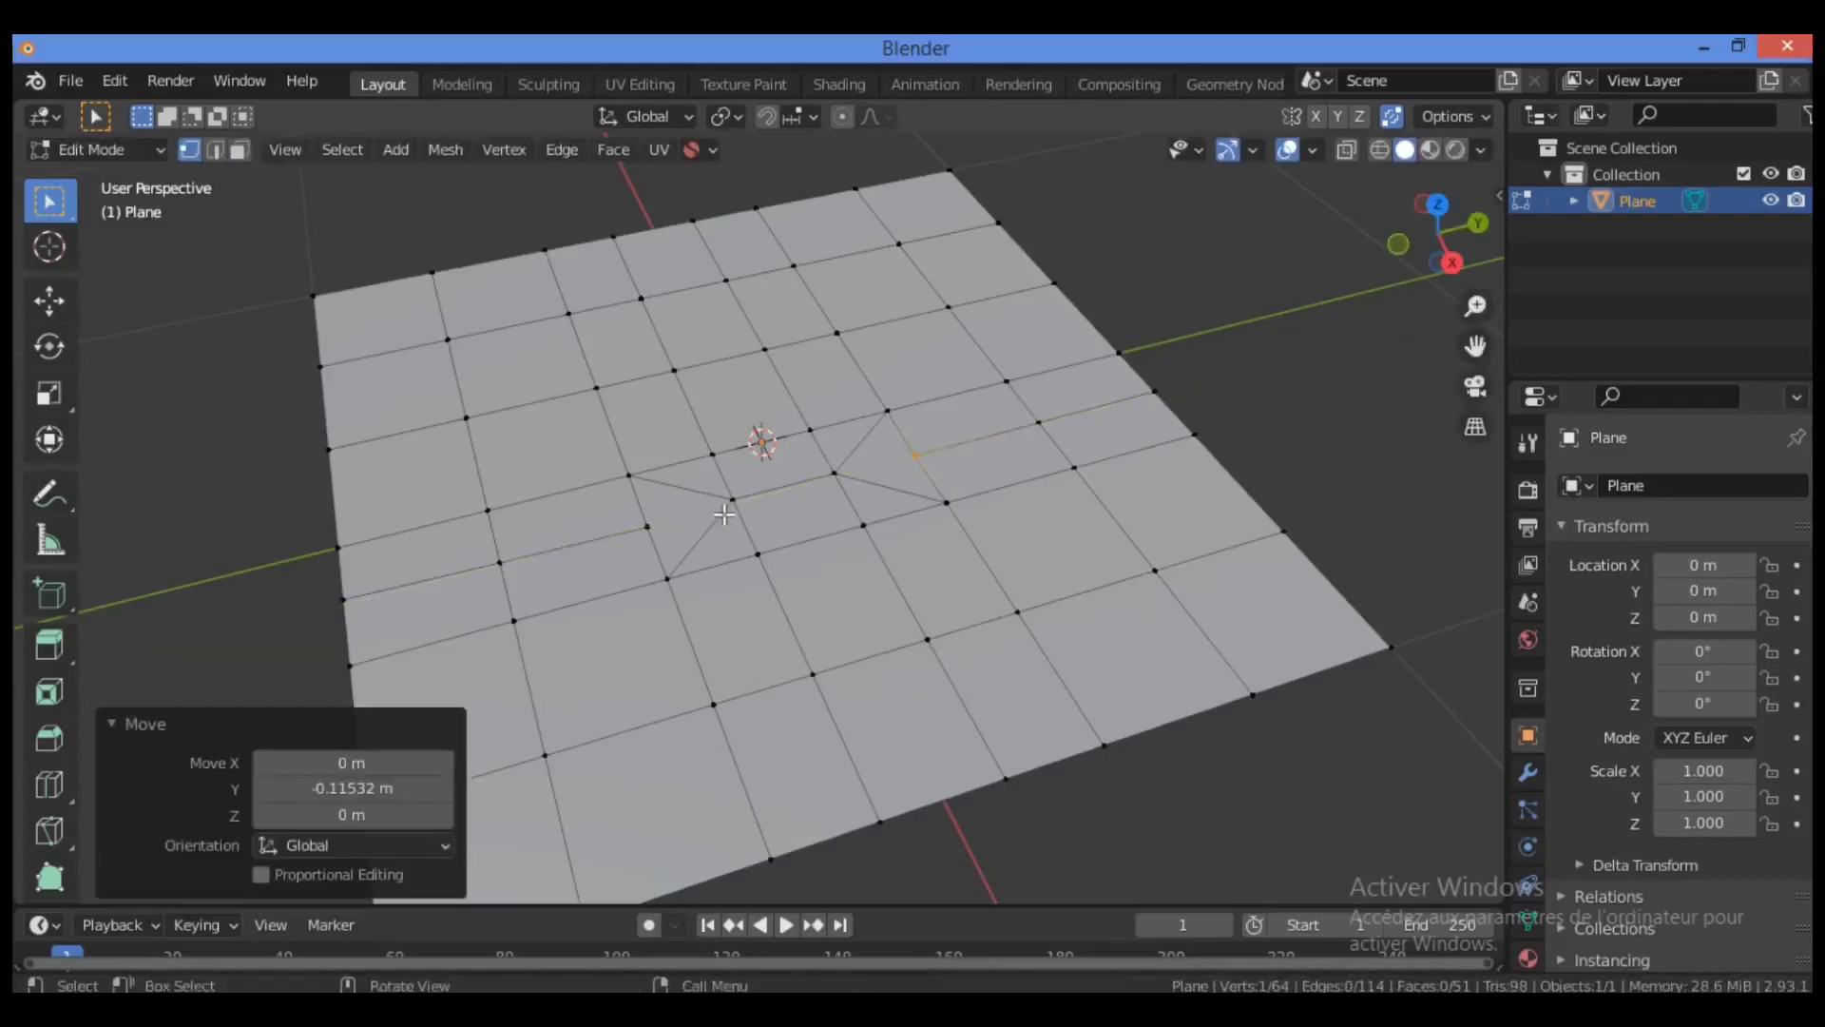
Step: Knife-cut an edge from each moved outer vertex to the nearest vertex of the central strip, on both sides
{"action": "key", "text": "k"}
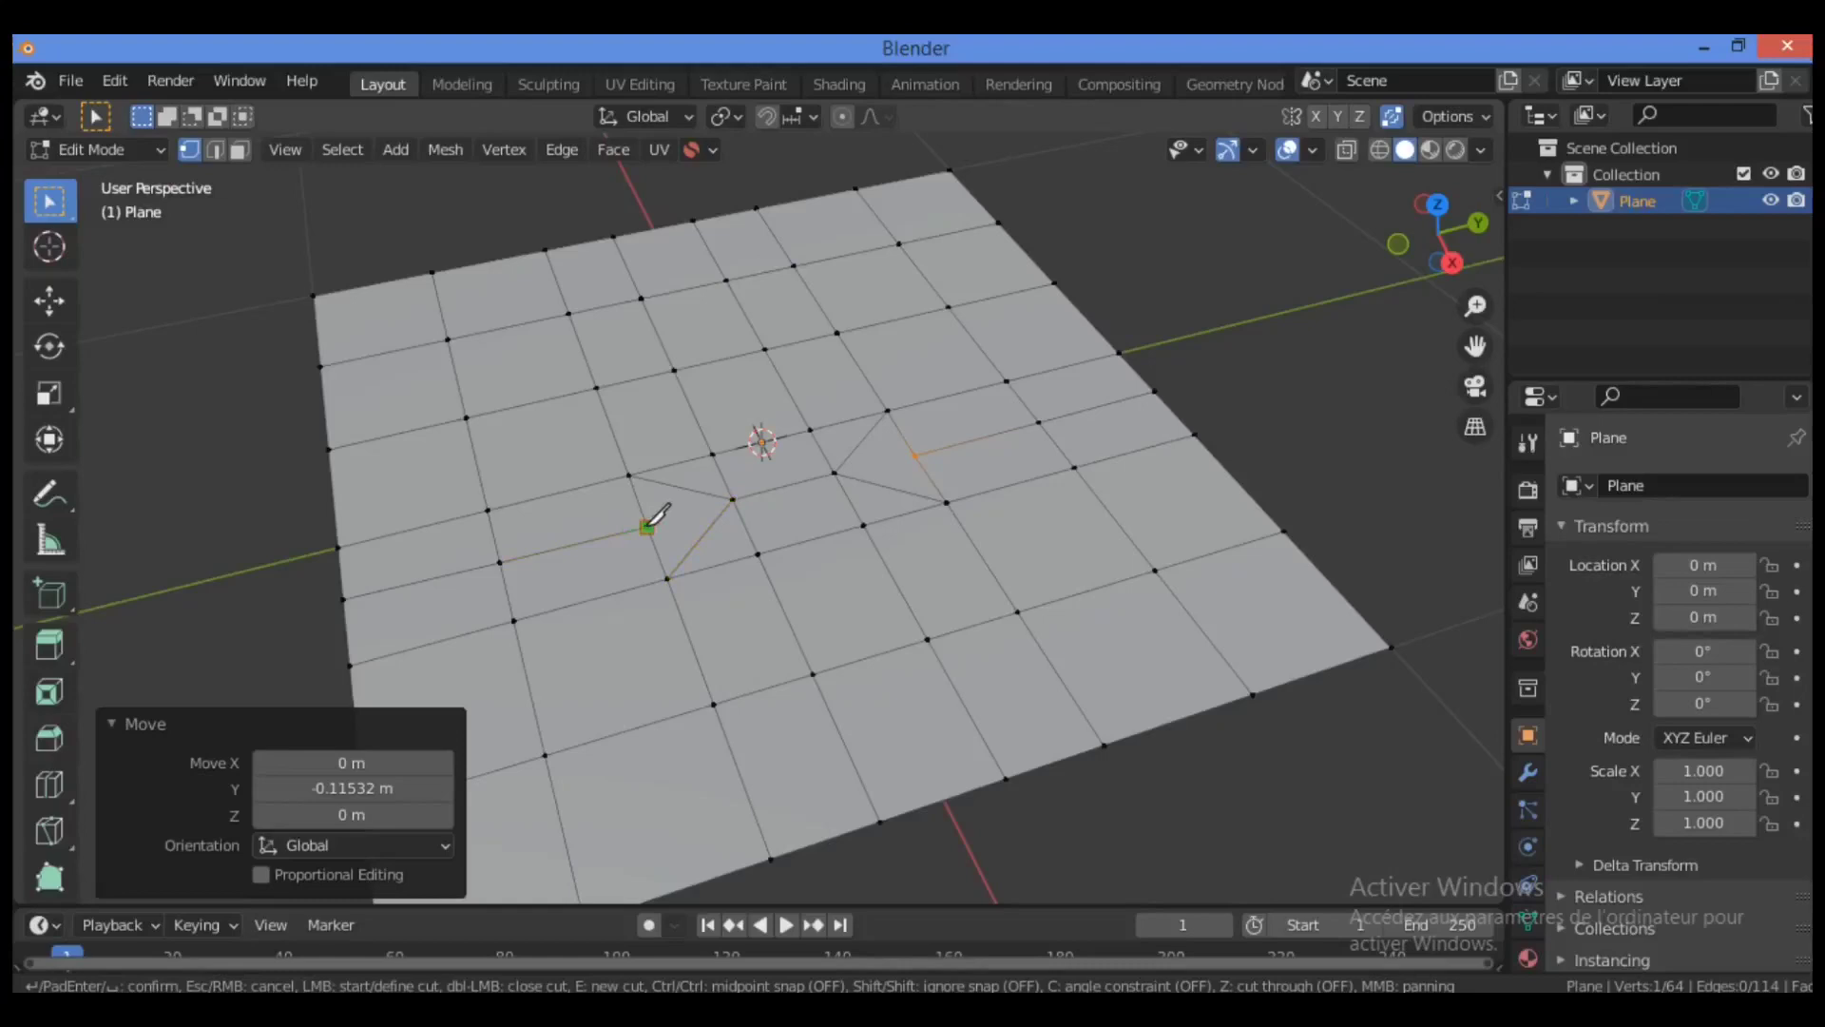
{"action": "left_click", "coordinate": [646, 527]}
{"action": "left_click", "coordinate": [733, 499]}
{"action": "key", "text": "Return"}
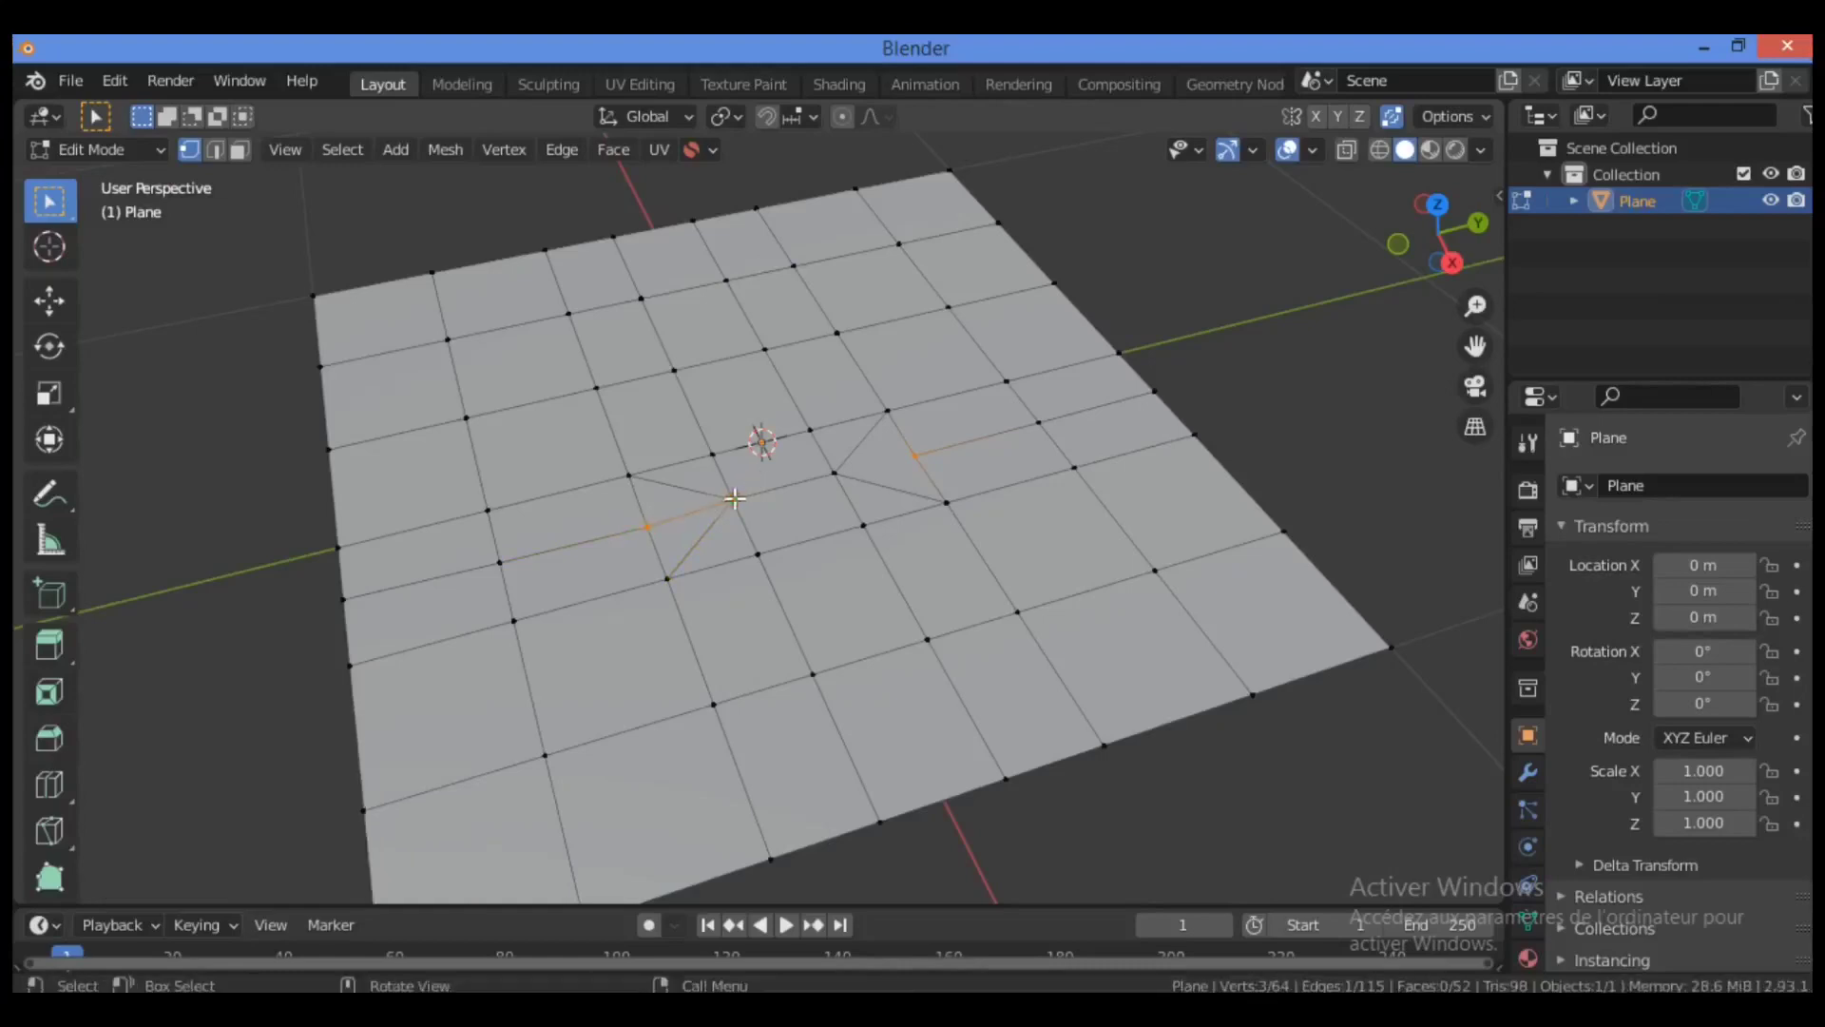
{"action": "key", "text": "k"}
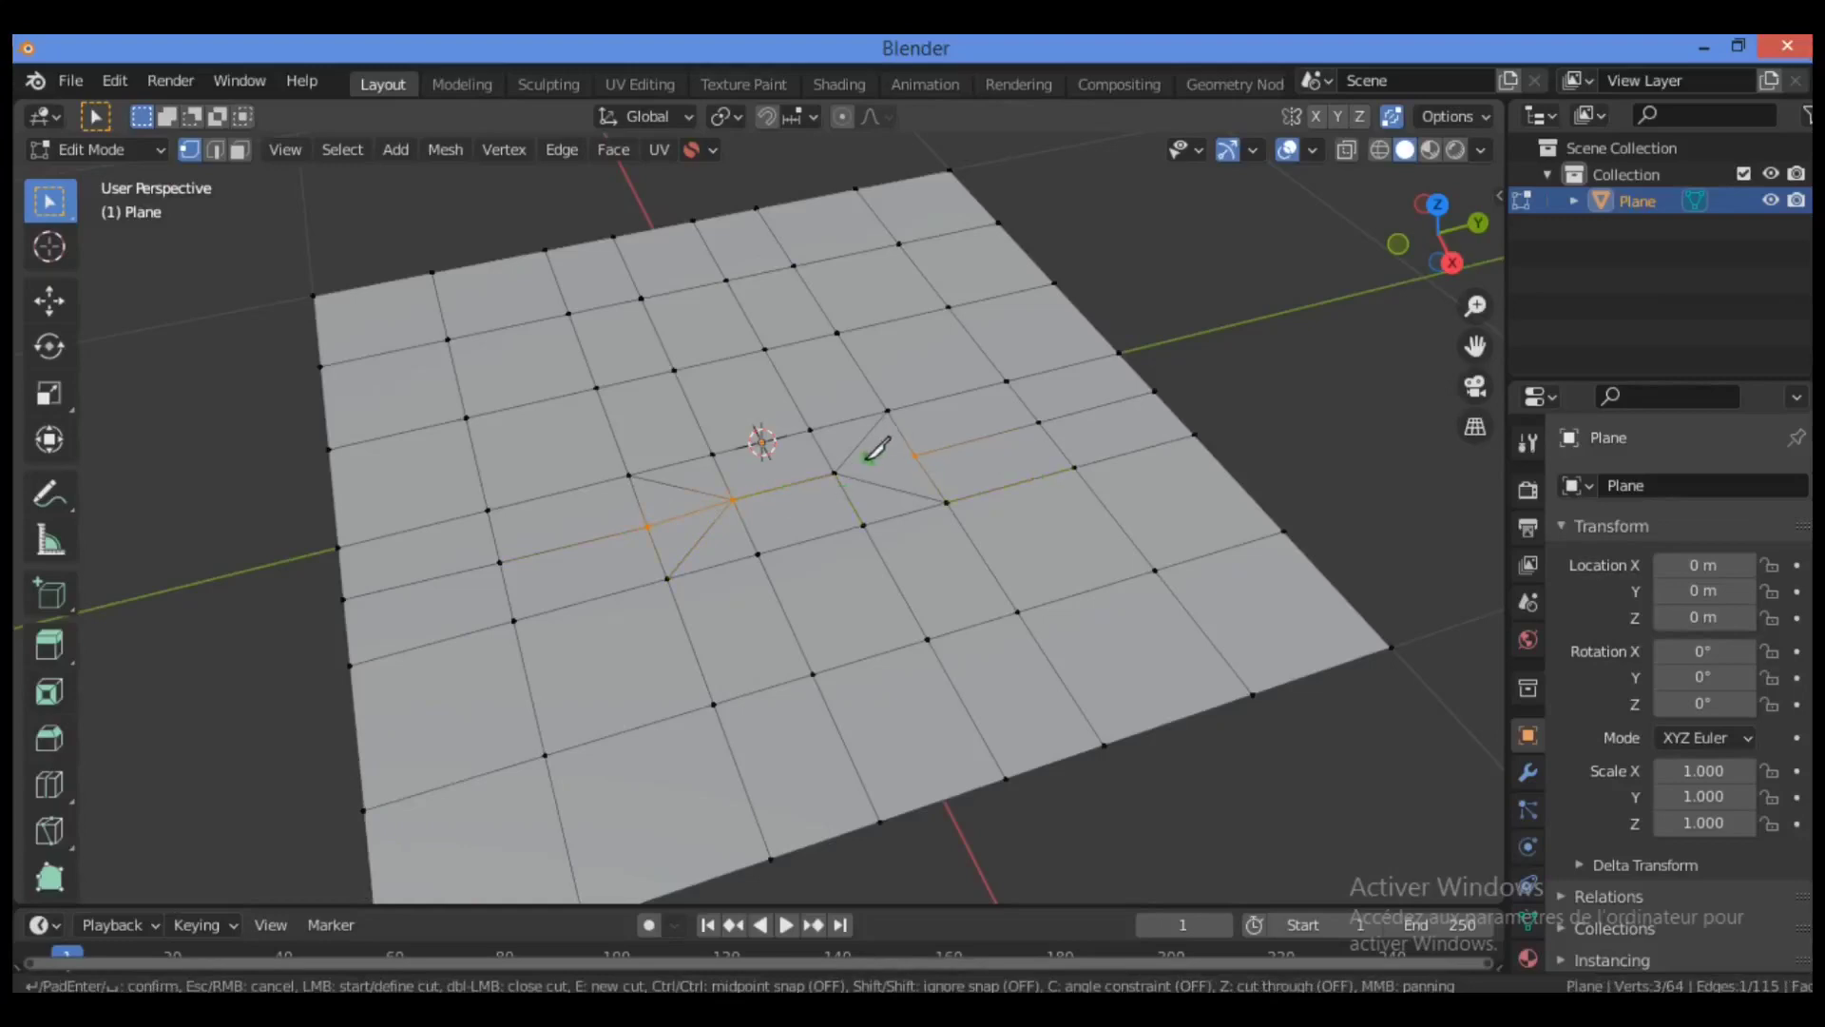
{"action": "left_click", "coordinate": [834, 473]}
{"action": "left_click", "coordinate": [914, 456]}
{"action": "key", "text": "Return"}
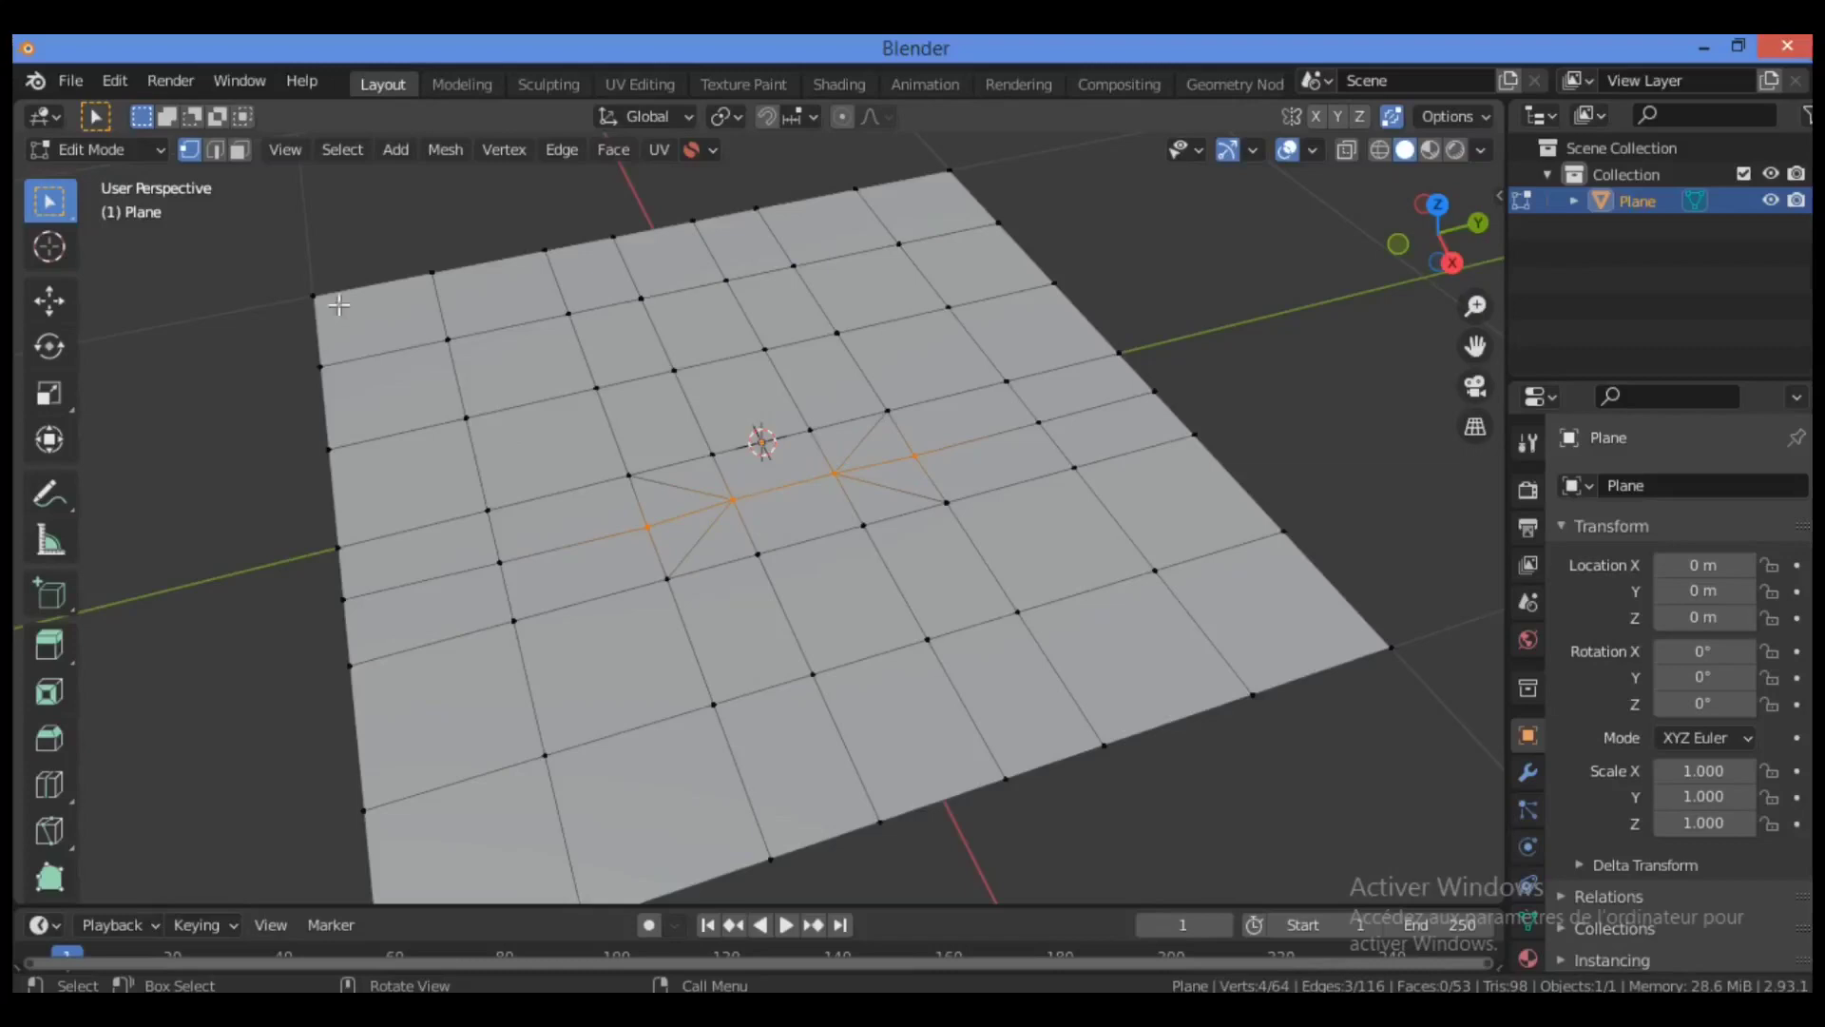
Step: Dissolve the four diagonal edges that run from the two central vertices to the corners of the former pentagons
{"action": "left_click", "coordinate": [216, 150]}
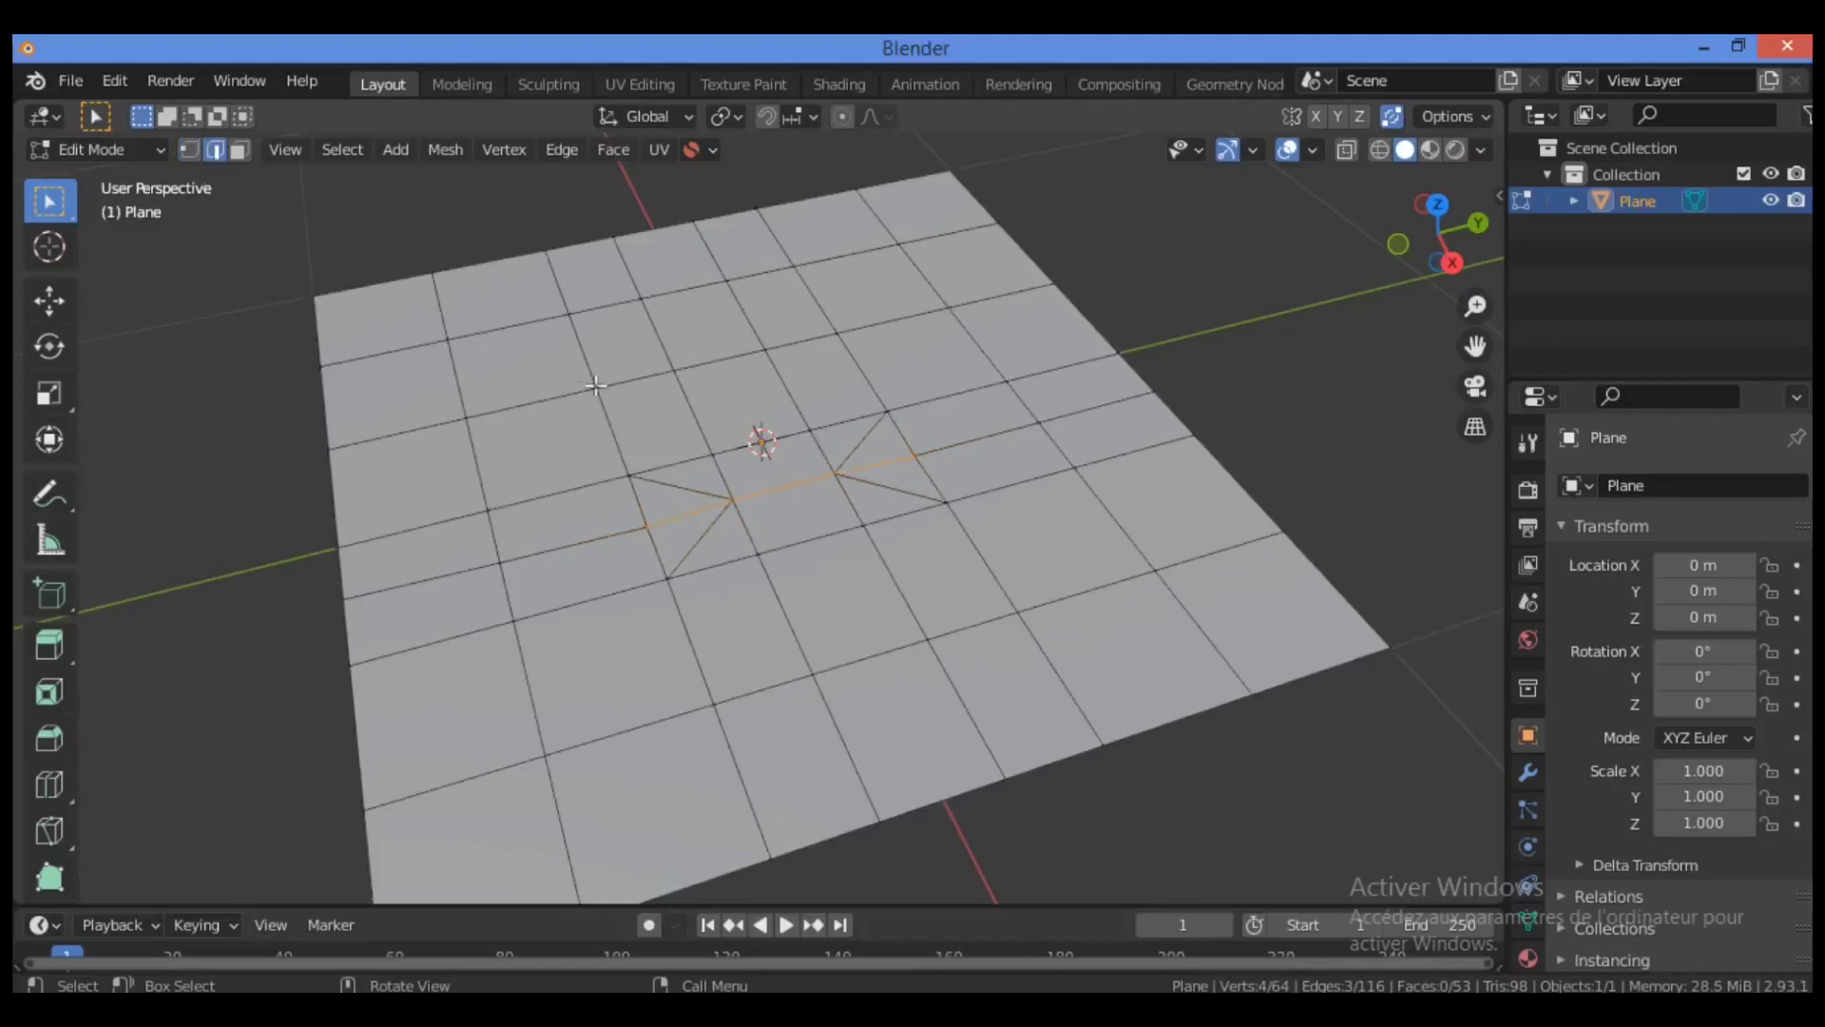
{"action": "left_click", "coordinate": [713, 495]}
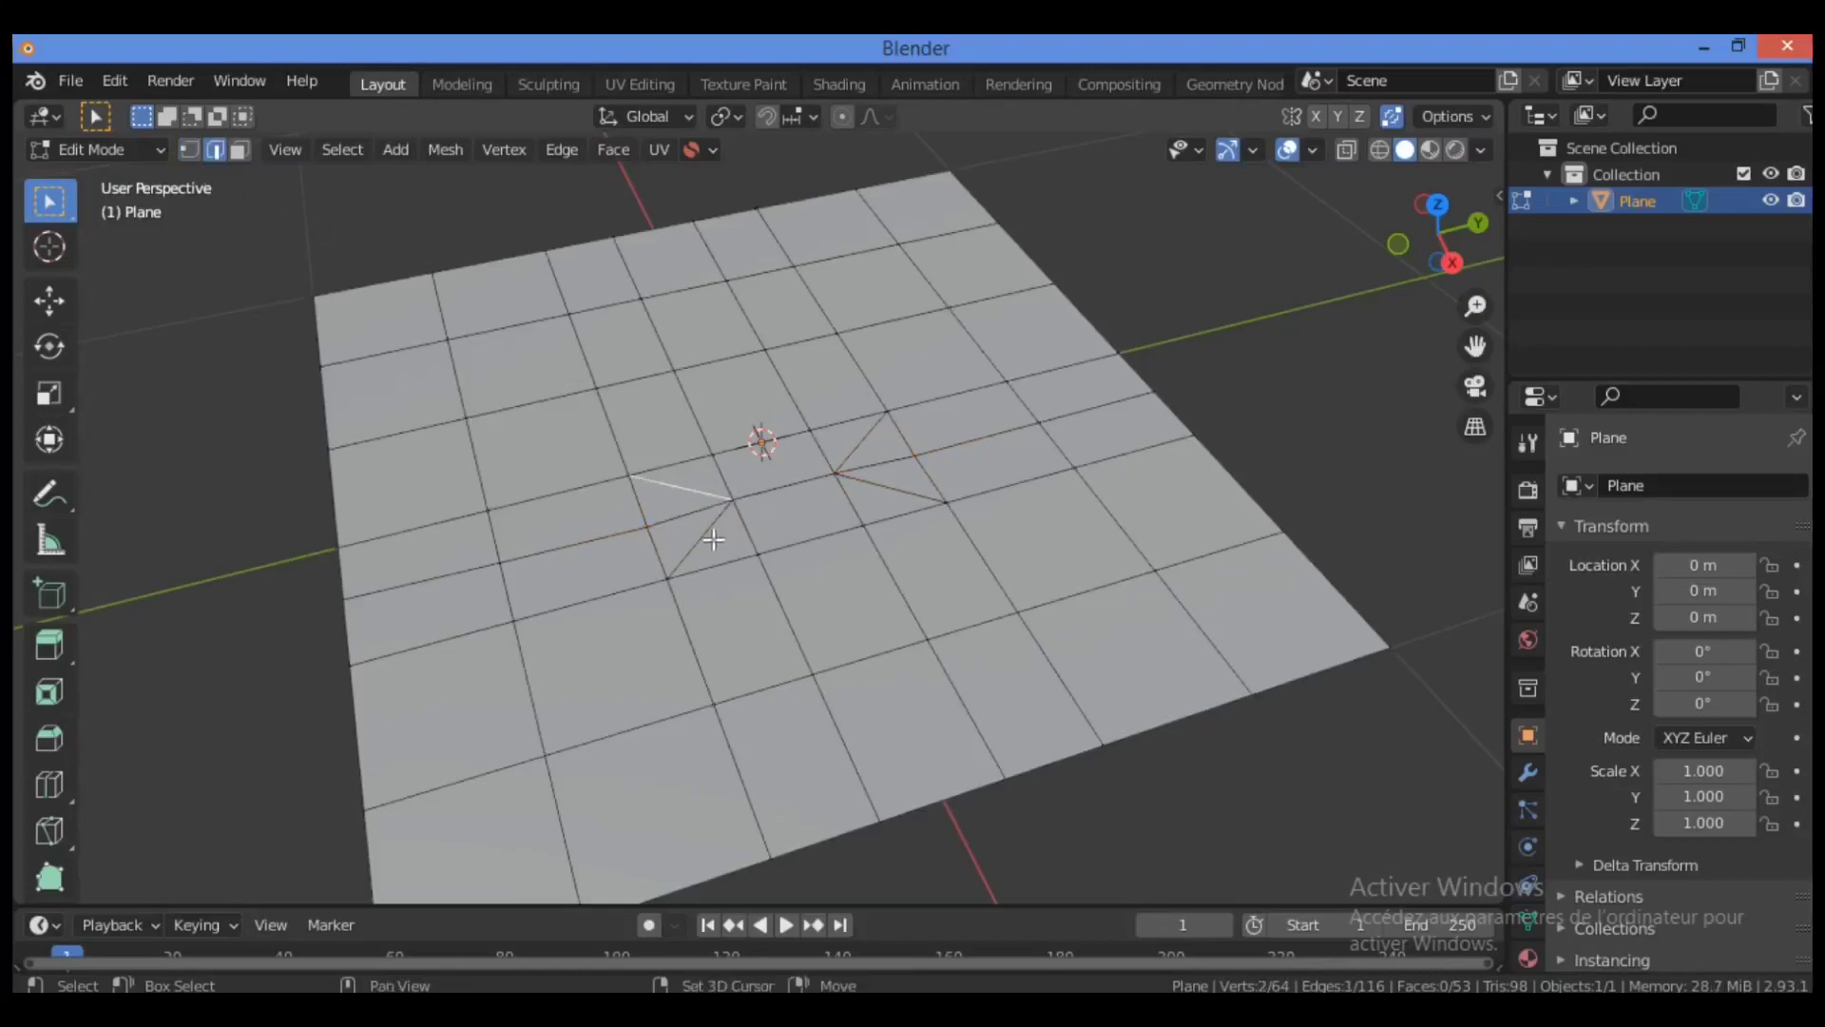
{"action": "left_click", "coordinate": [715, 534], "text": "shift"}
{"action": "left_click", "coordinate": [857, 446], "text": "shift"}
{"action": "left_click", "coordinate": [886, 485], "text": "shift"}
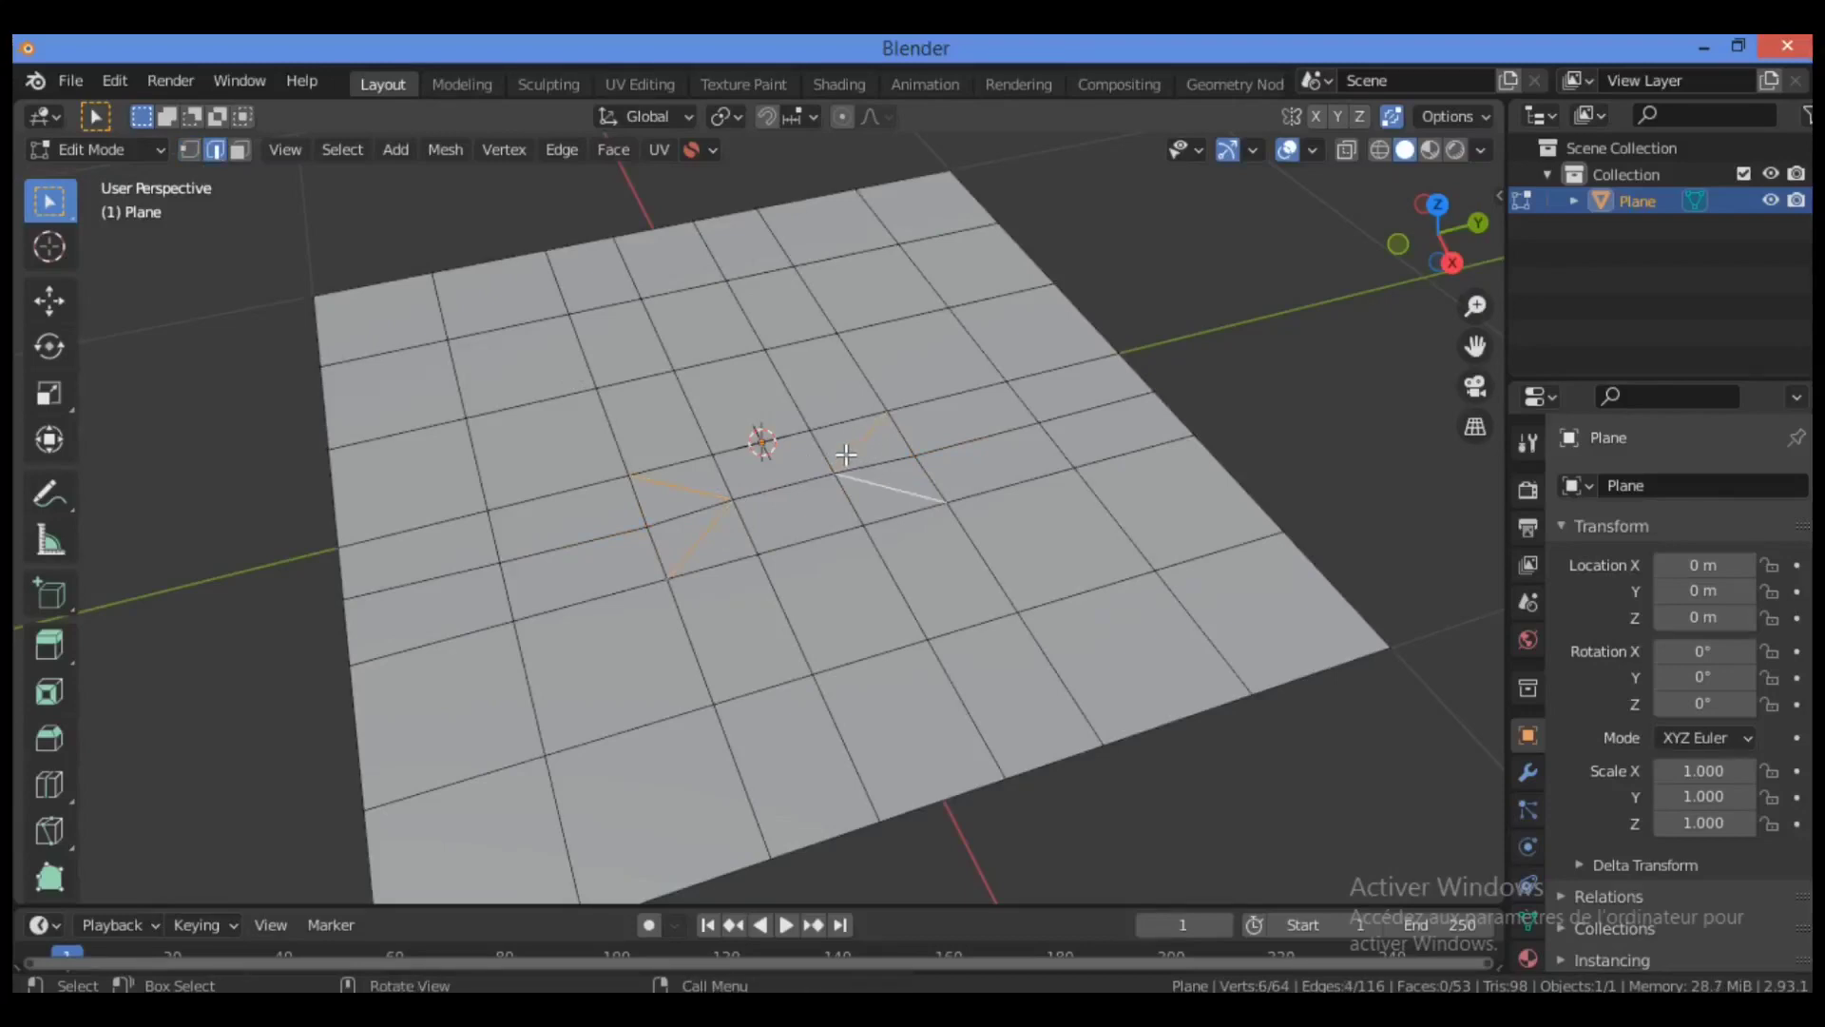
{"action": "key", "text": "ctrl+x"}
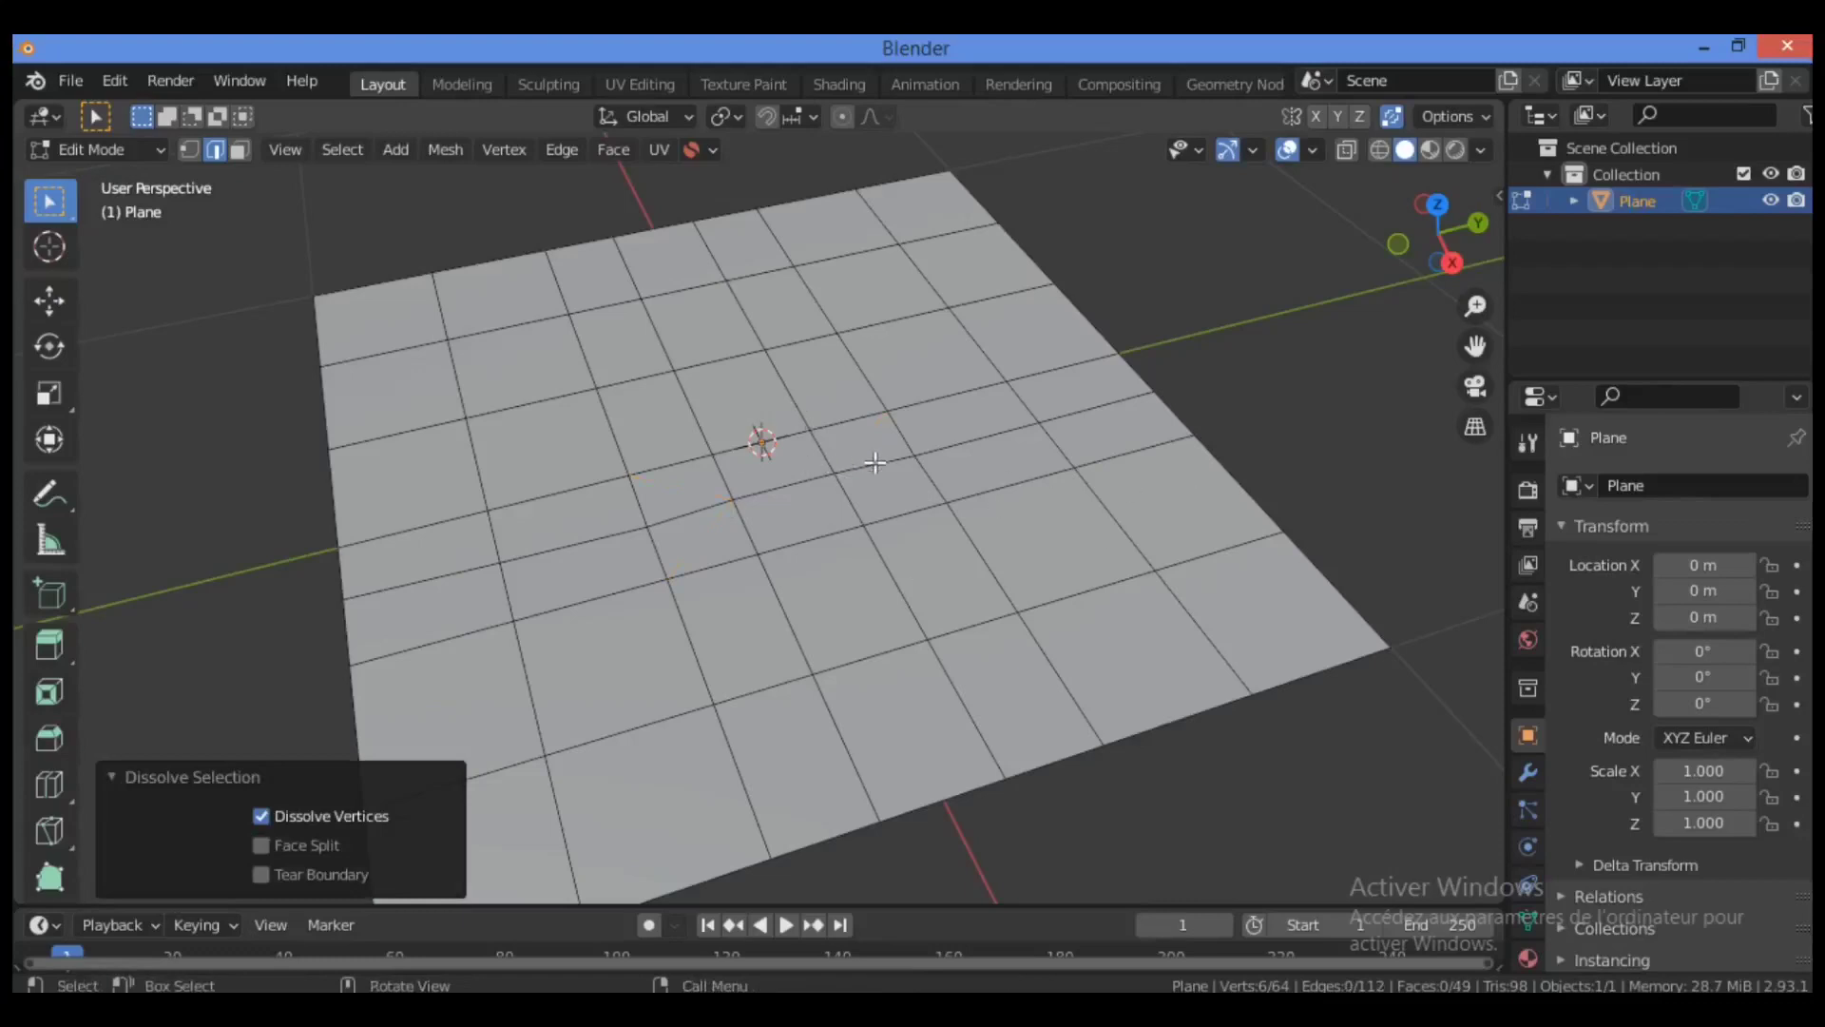
Step: Undo the previous cleanup edits back to the mesh with the central pole and the two pentagon faces
{"action": "left_click", "coordinate": [191, 150]}
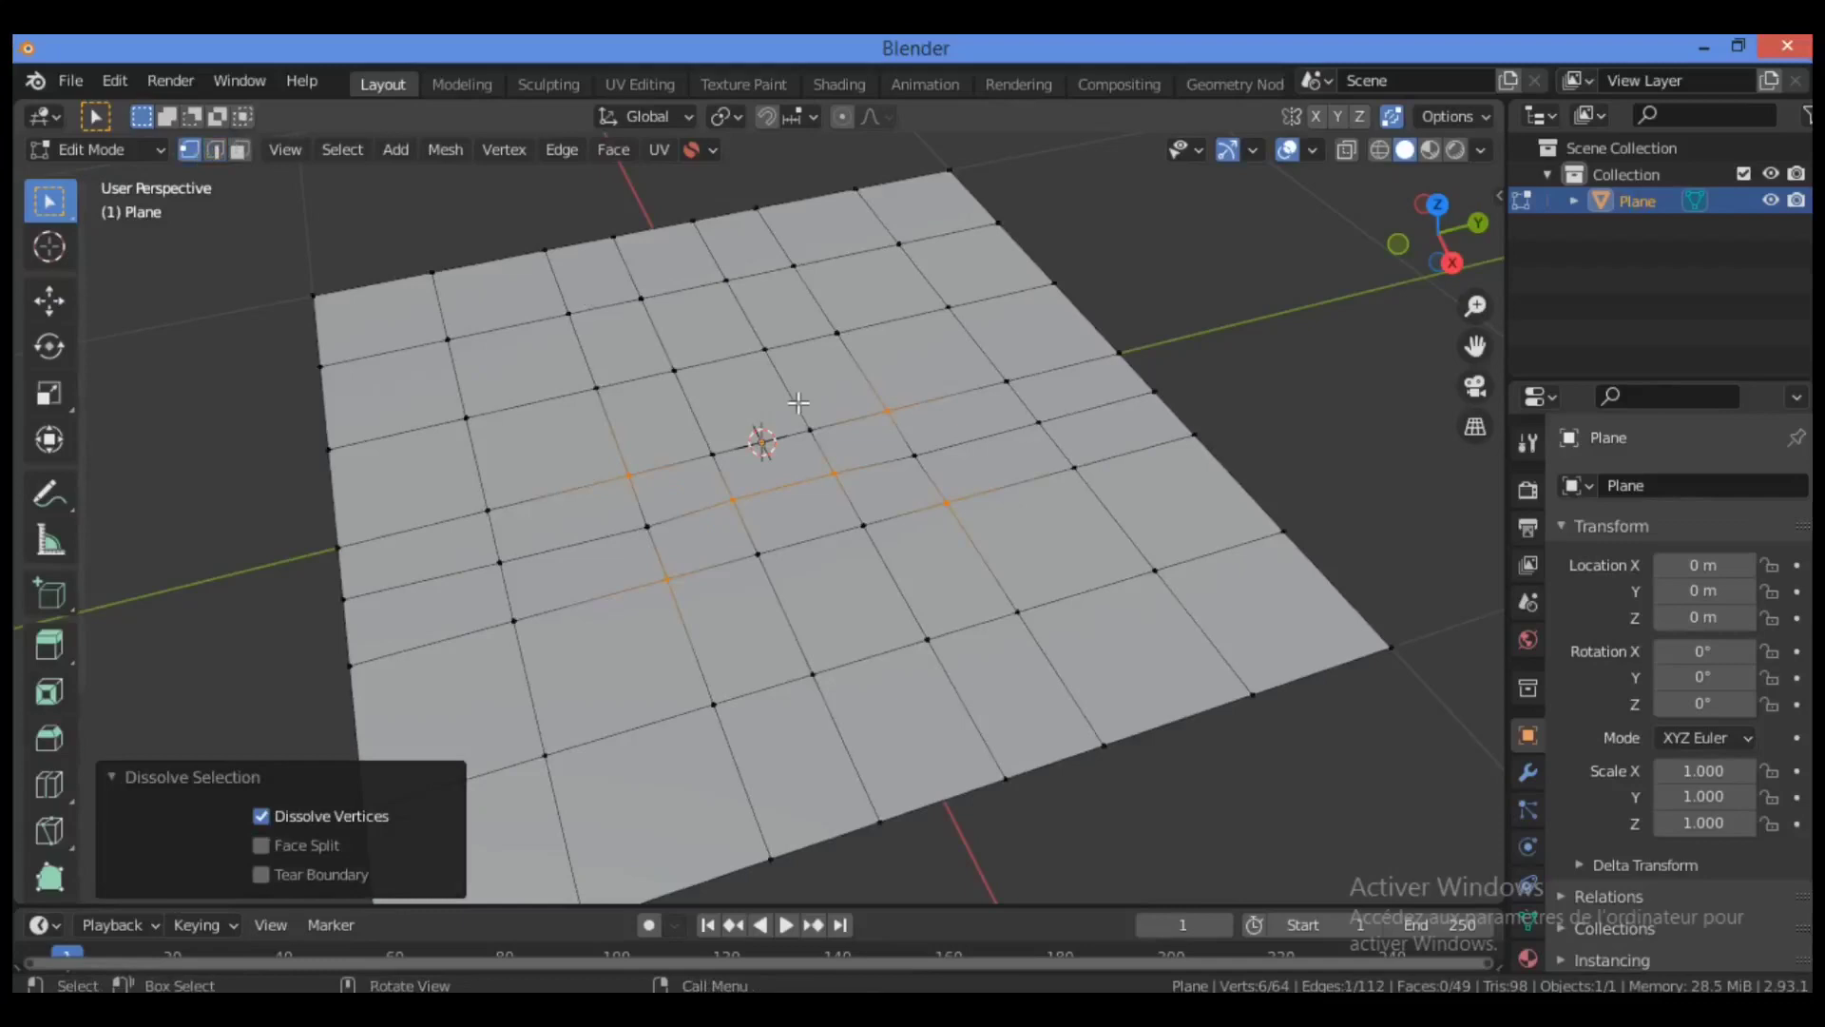
{"action": "key", "text": "ctrl+z"}
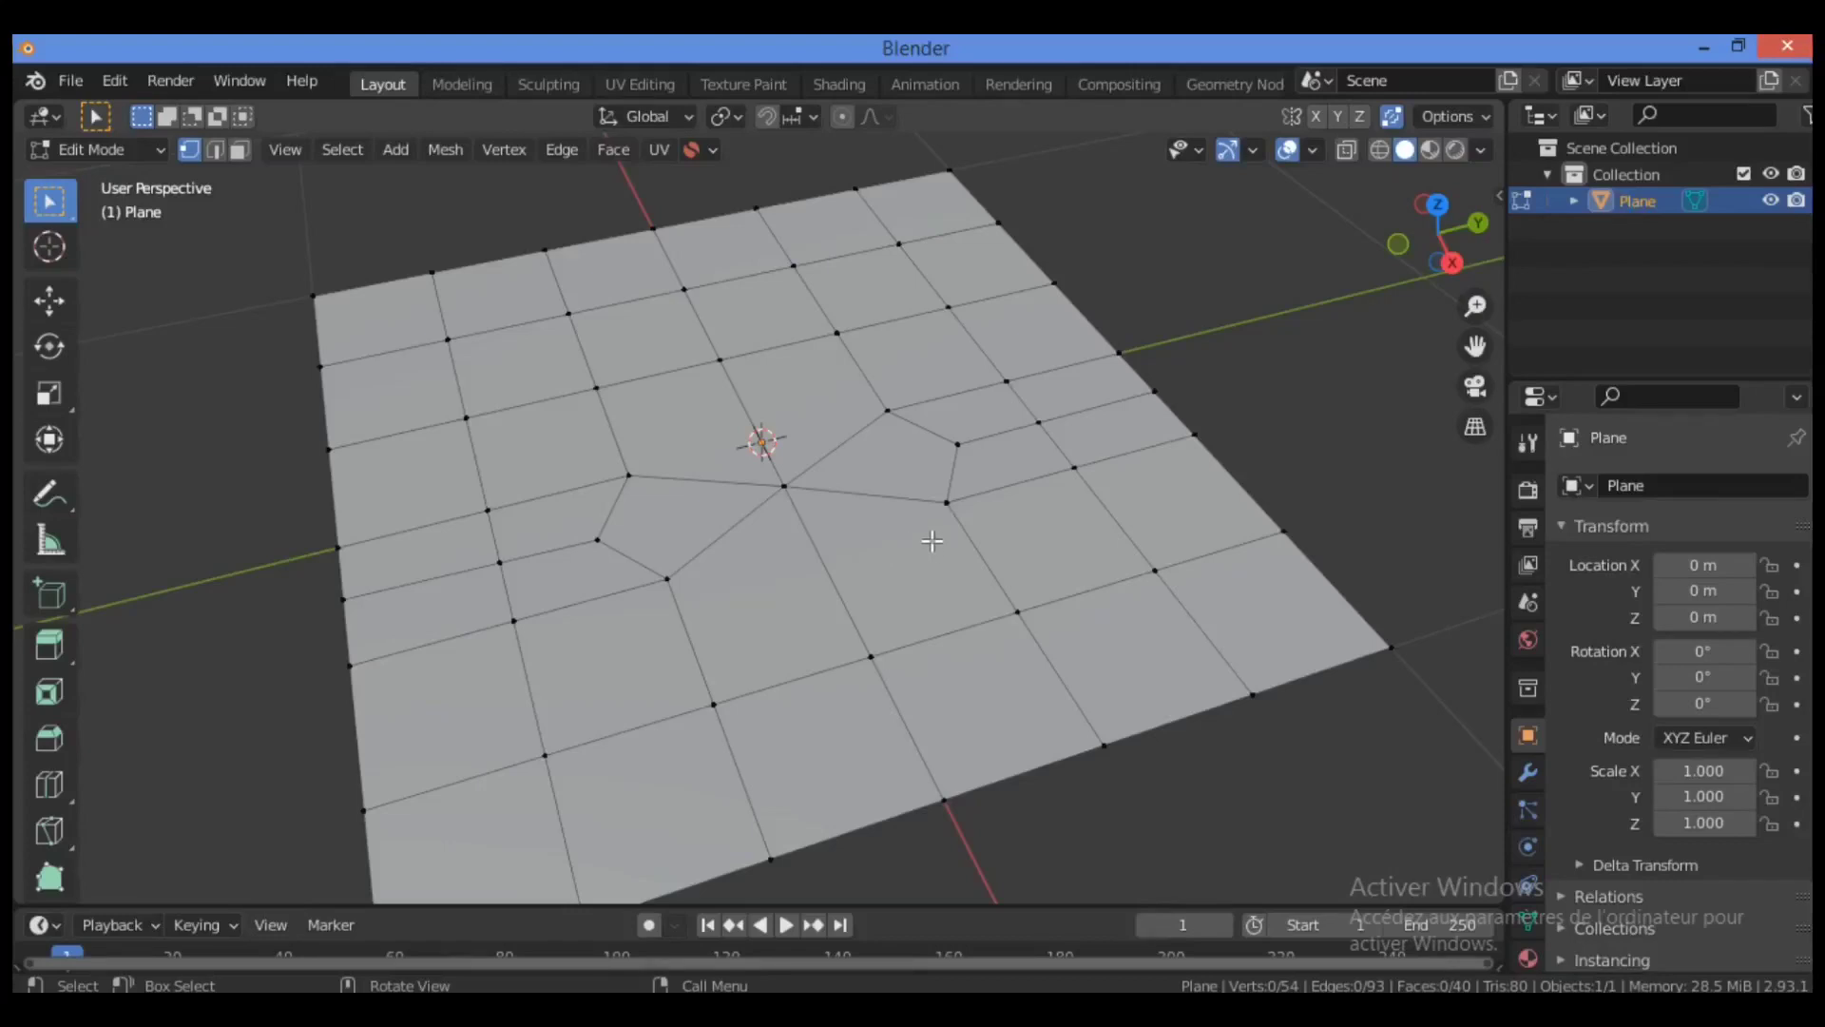
Step: Bevel the central pole vertex with a vertex bevel about 0.193 m wide and one segment
{"action": "left_click_drag", "start_coordinate": [810, 469], "coordinate": [764, 526]}
{"action": "key", "text": "ctrl"}
{"action": "key", "text": "ctrl+shift+b"}
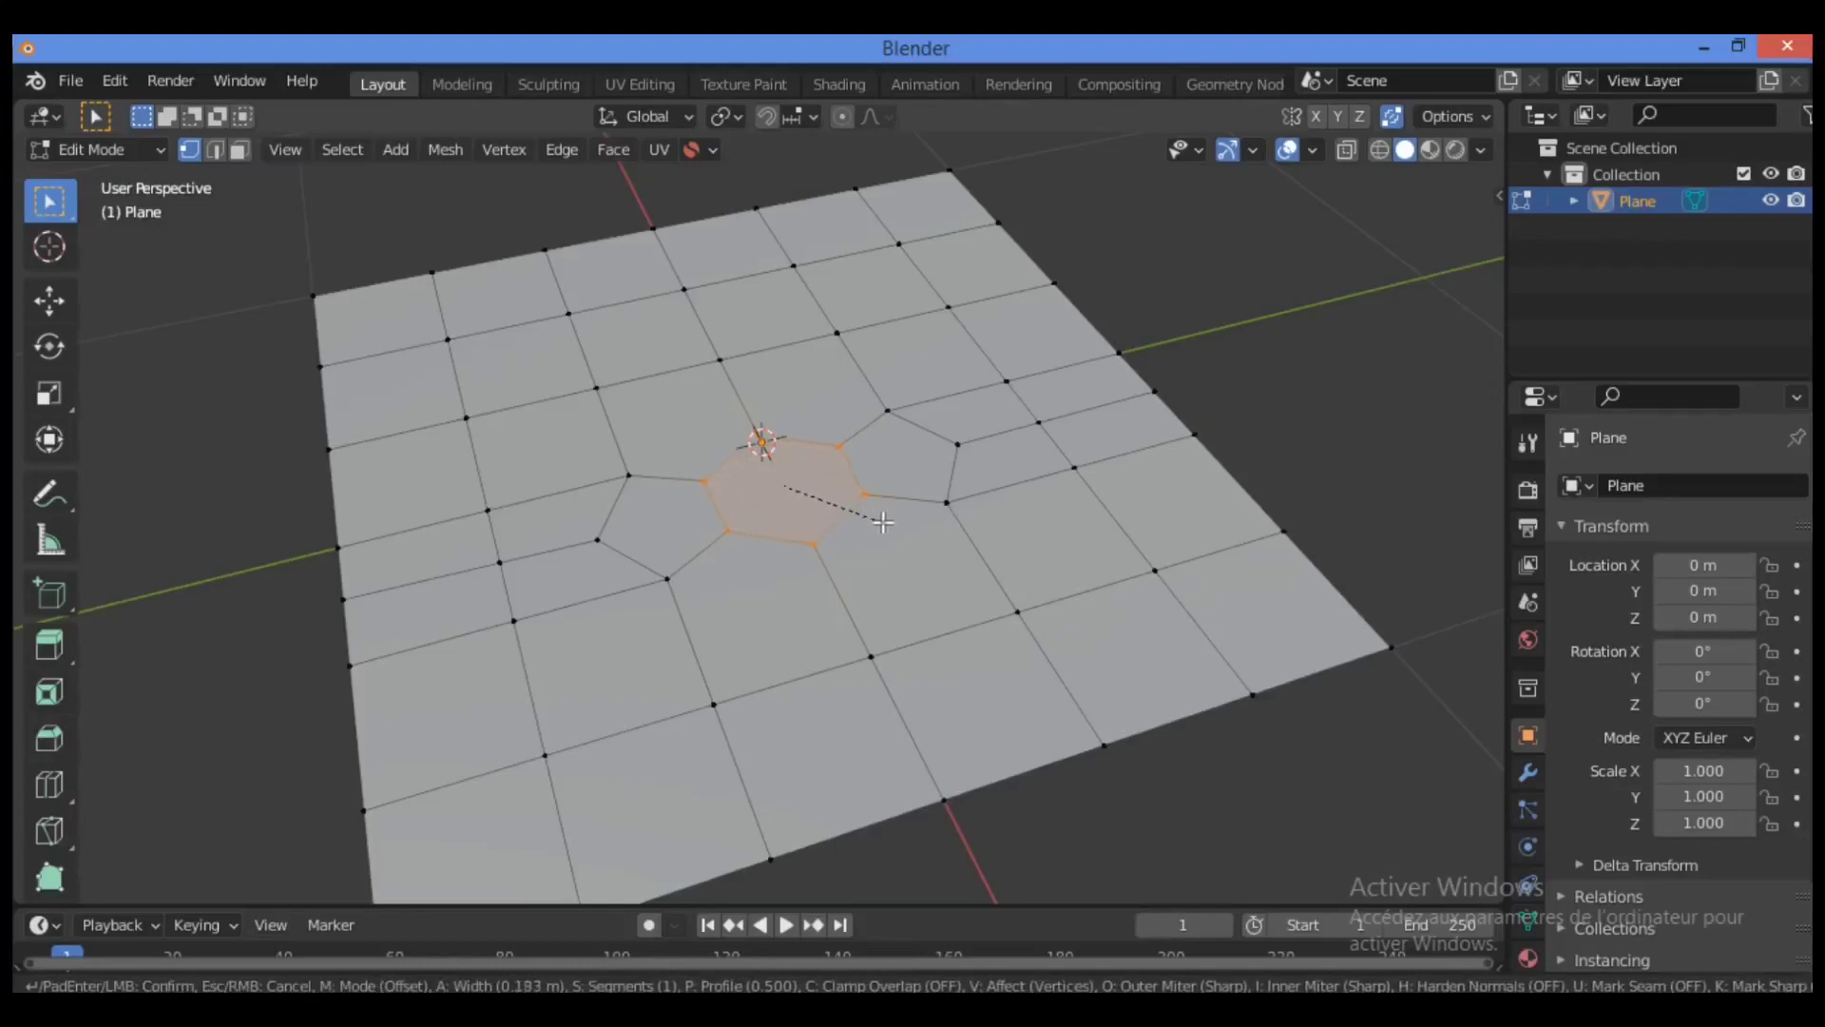
{"action": "left_click", "coordinate": [883, 522]}
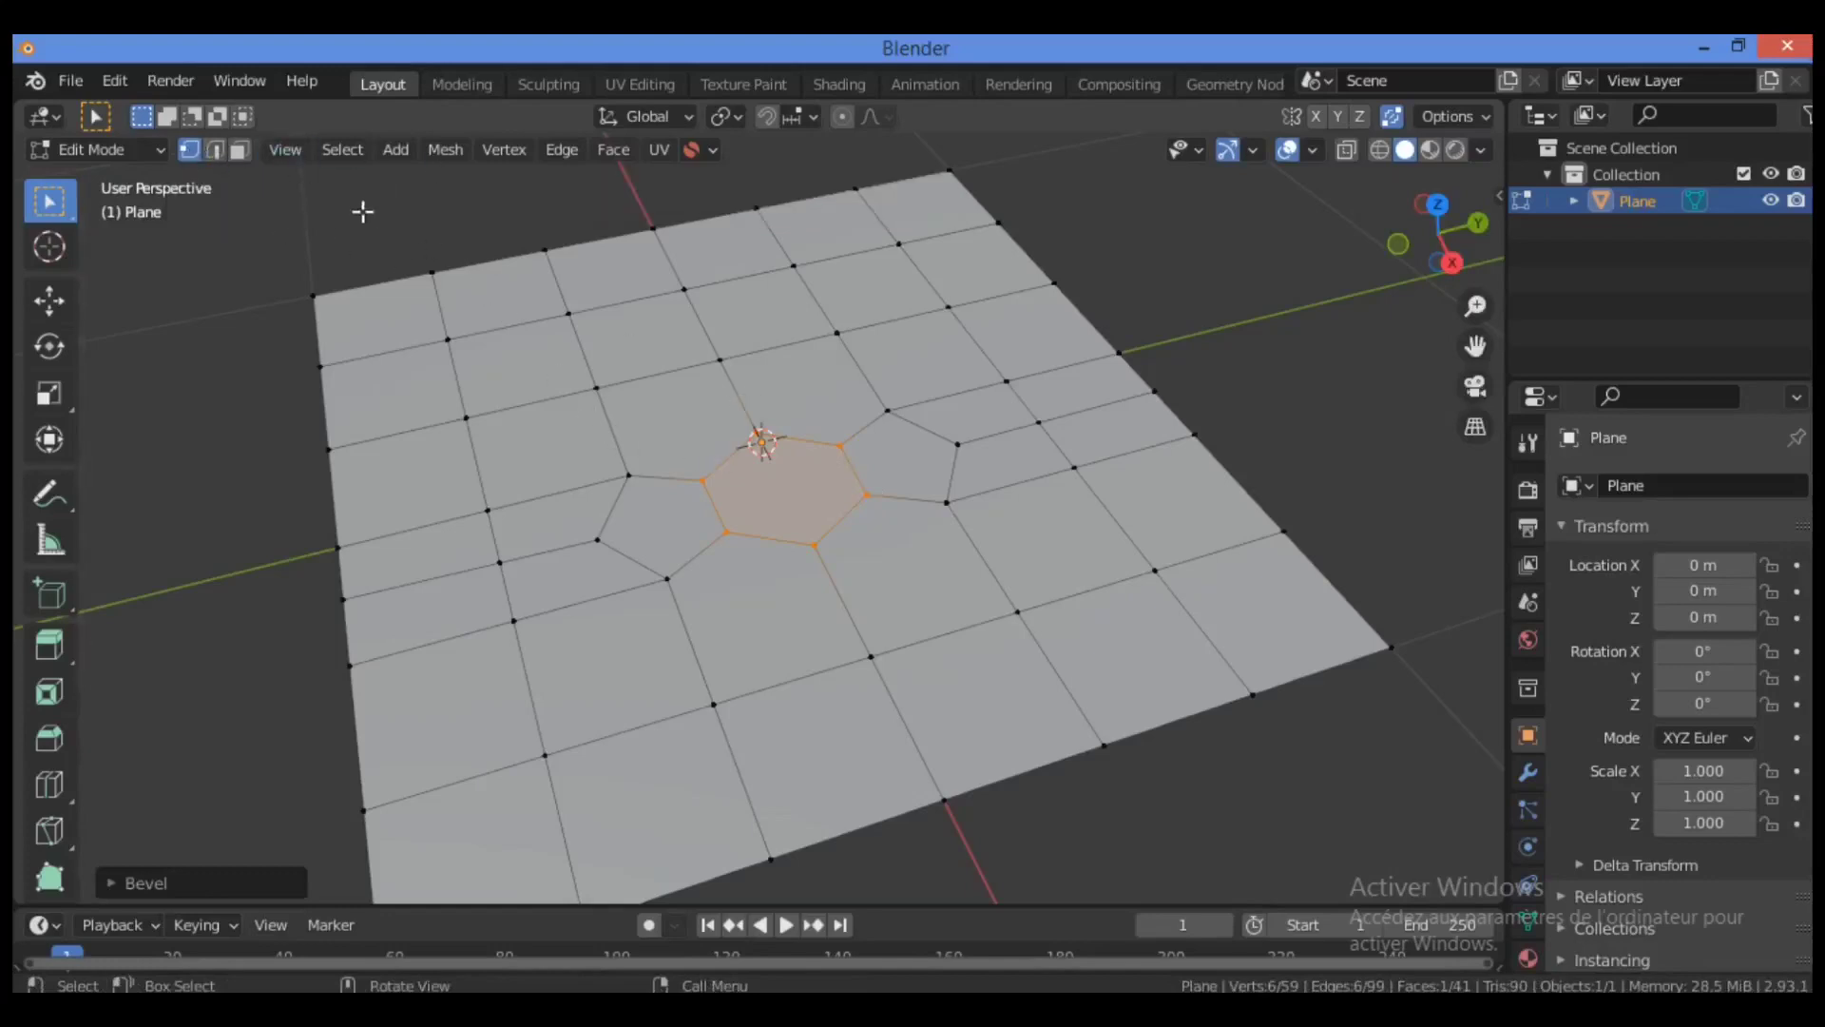
Step: Dissolve the two edges that separate the bevelled central face from the pentagon faces on either side
{"action": "left_click", "coordinate": [214, 150]}
{"action": "left_click", "coordinate": [851, 471]}
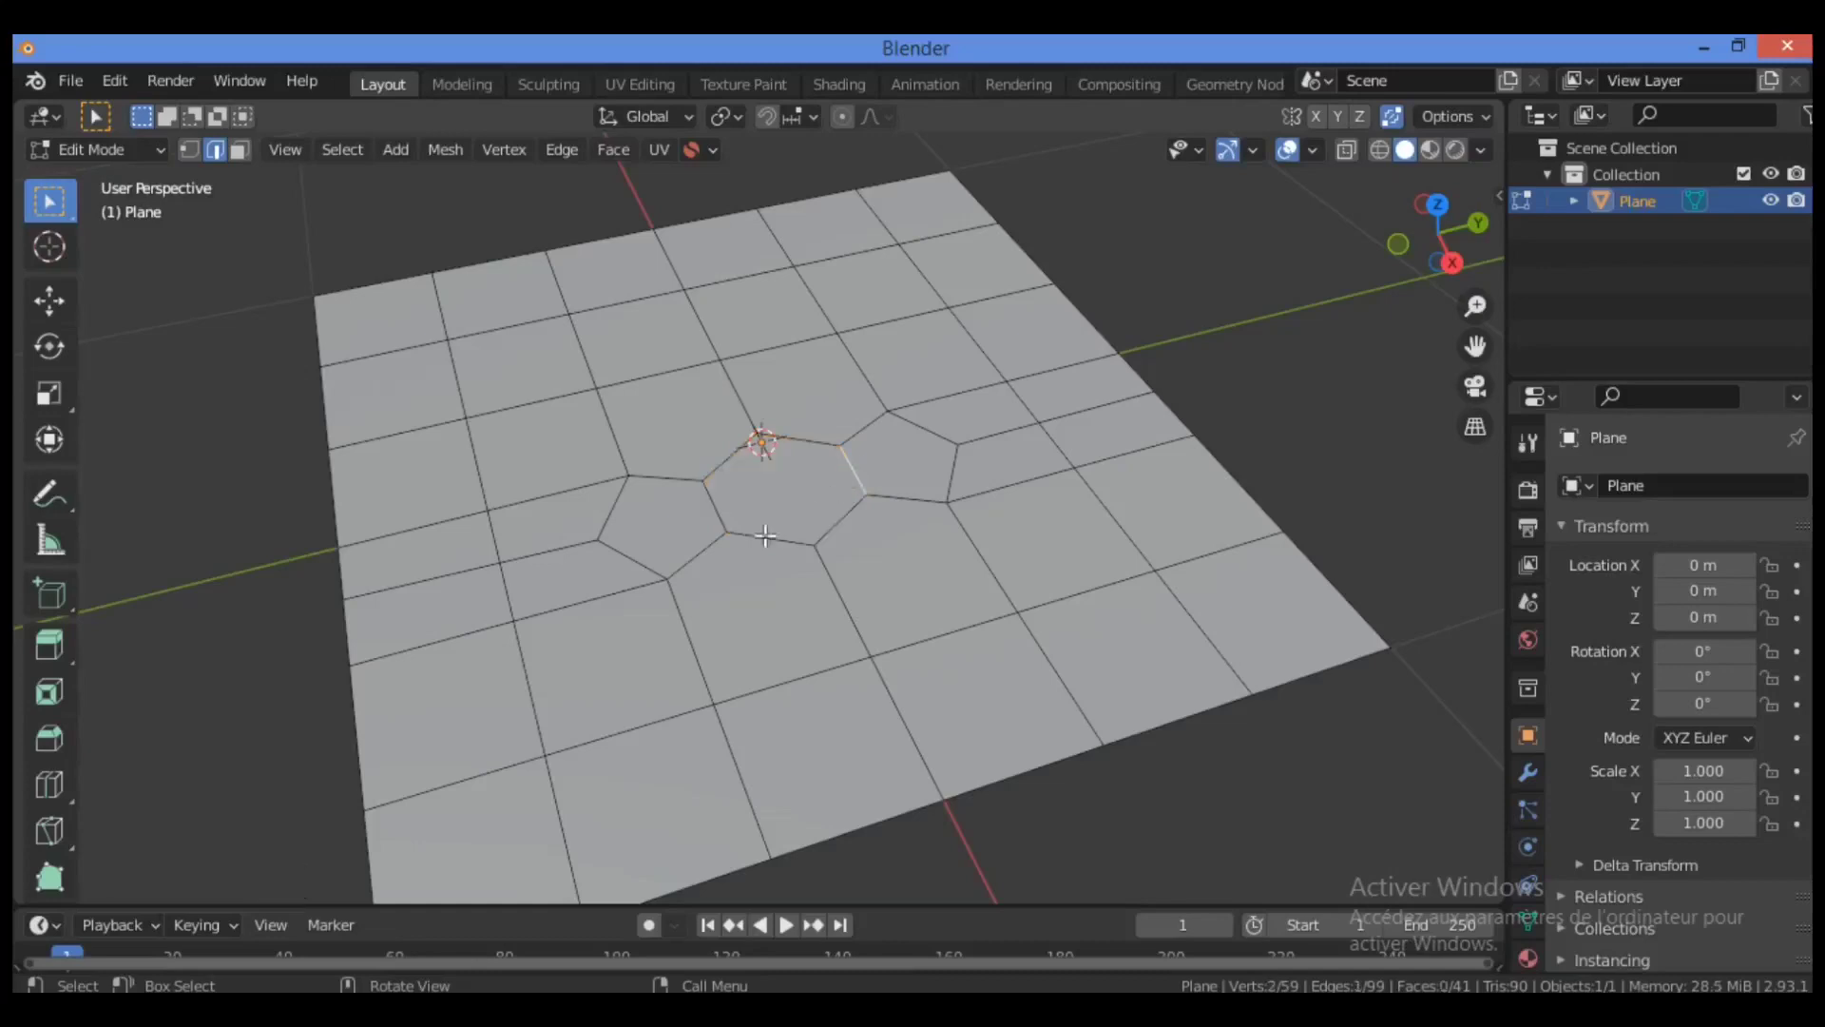
{"action": "left_click", "coordinate": [716, 502], "text": "shift"}
{"action": "key", "text": "ctrl+x"}
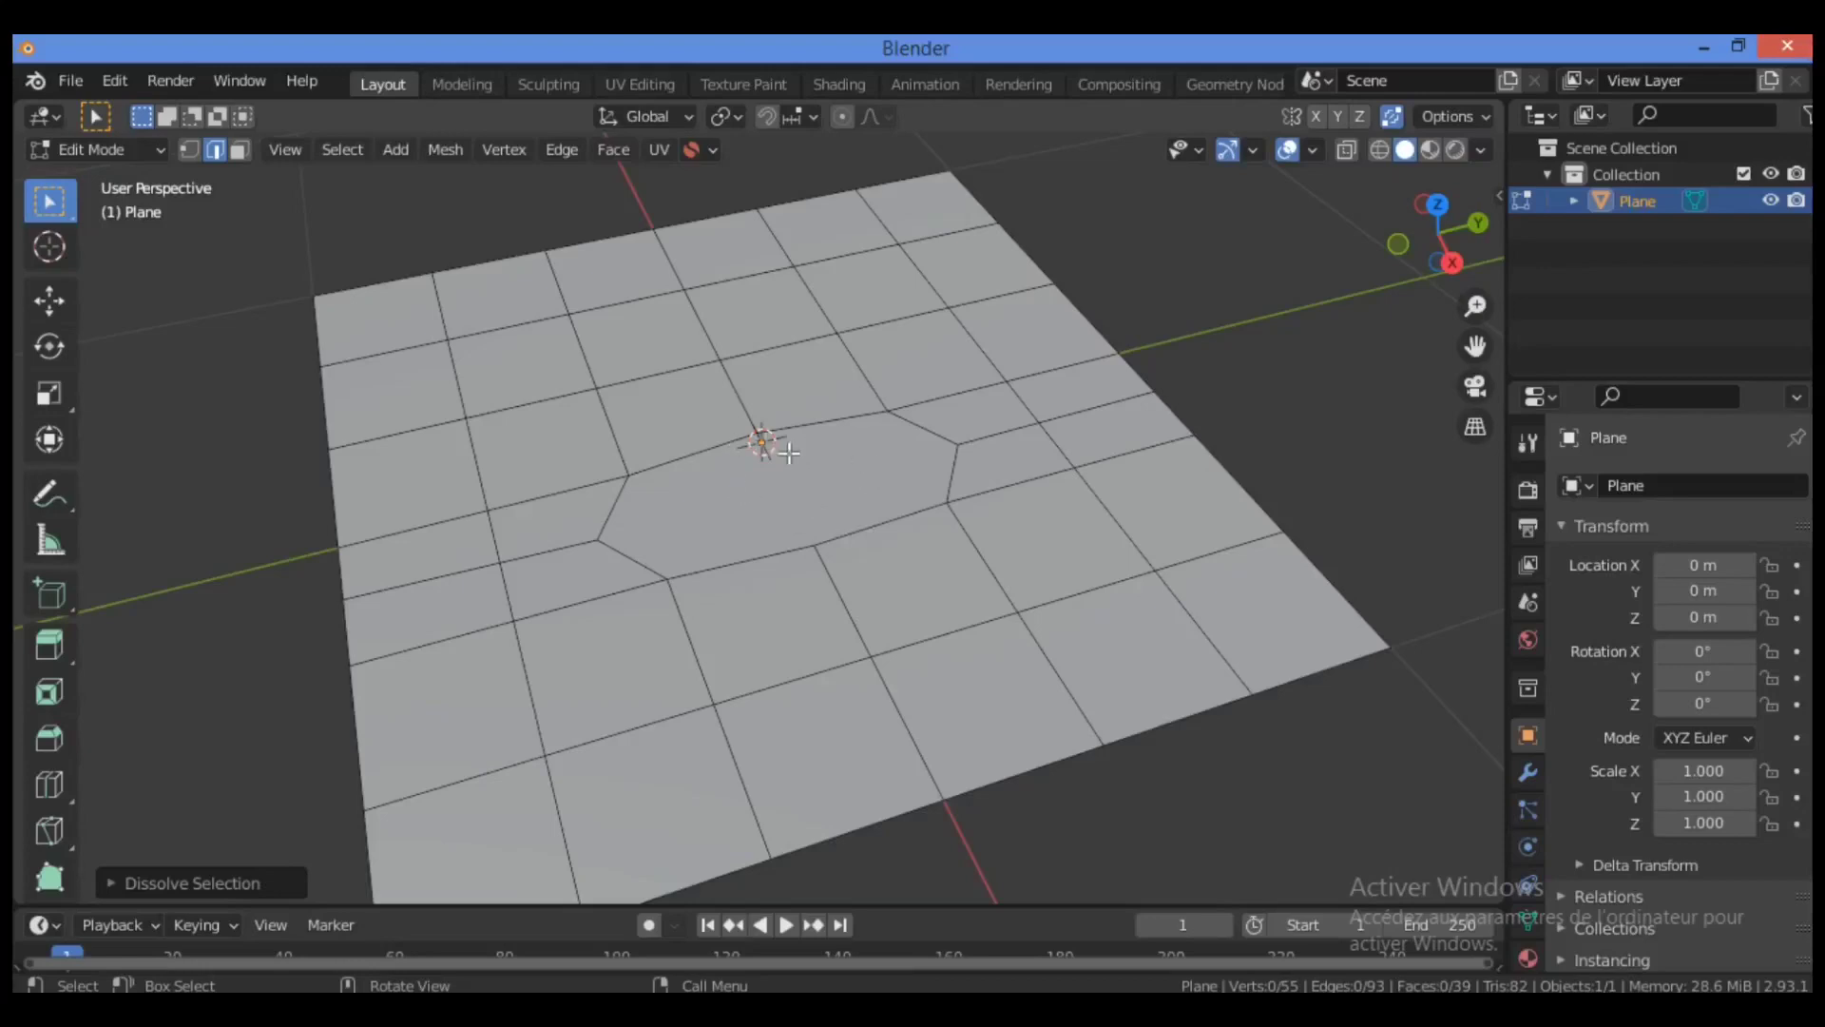
Step: Knife-cut a straight edge lengthwise across the merged central face, joining its two outermost vertices along Y
{"action": "left_click", "coordinate": [190, 149]}
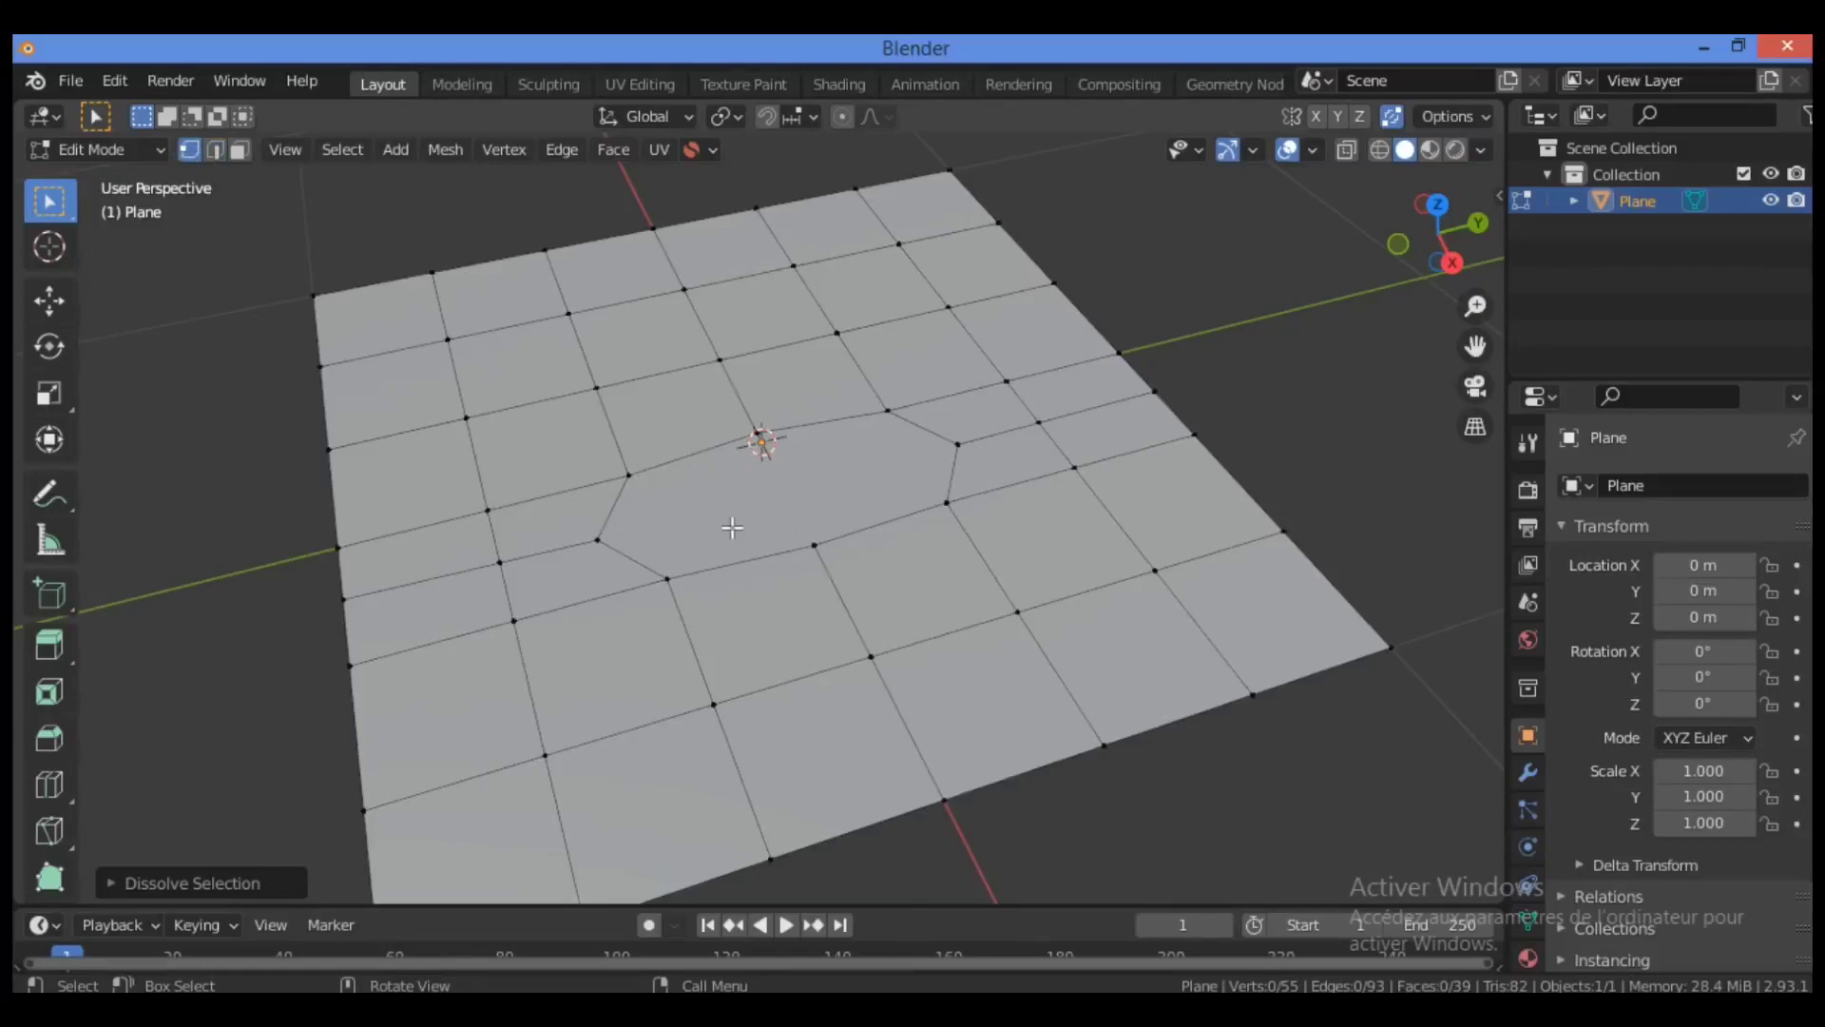
{"action": "key", "text": "k"}
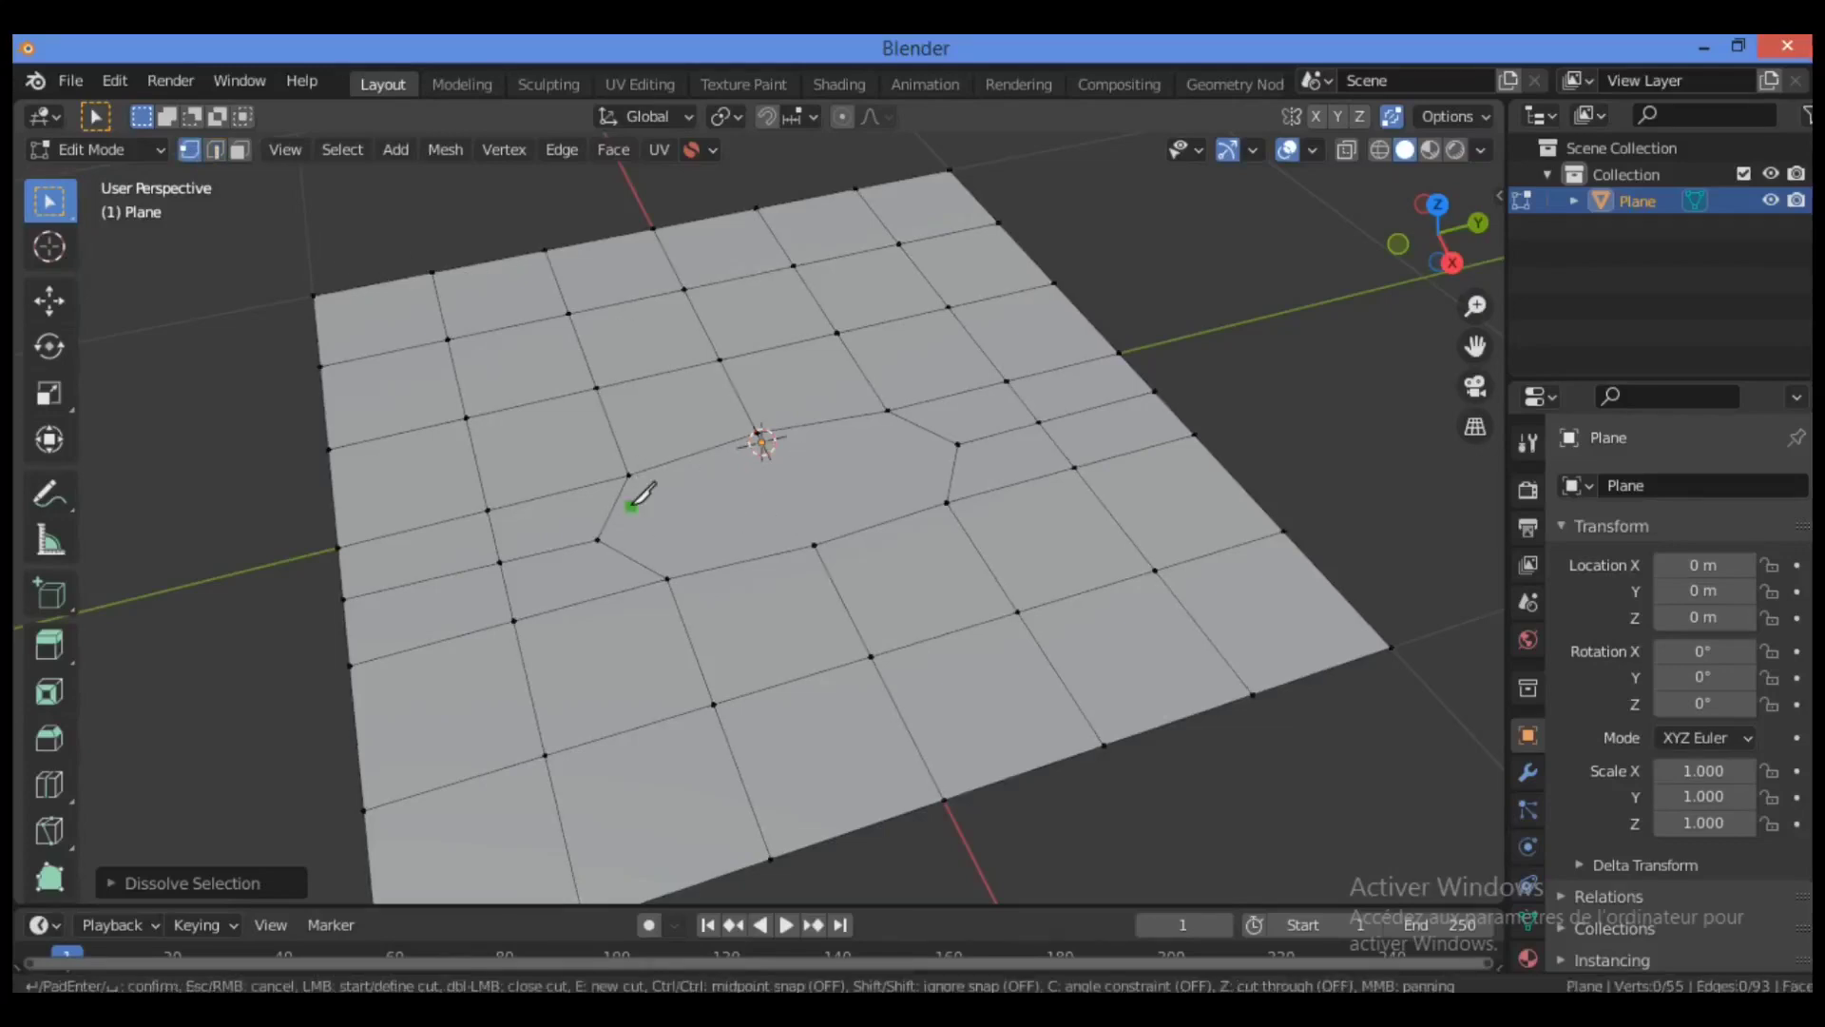
{"action": "left_click", "coordinate": [596, 539]}
{"action": "left_click", "coordinate": [970, 441]}
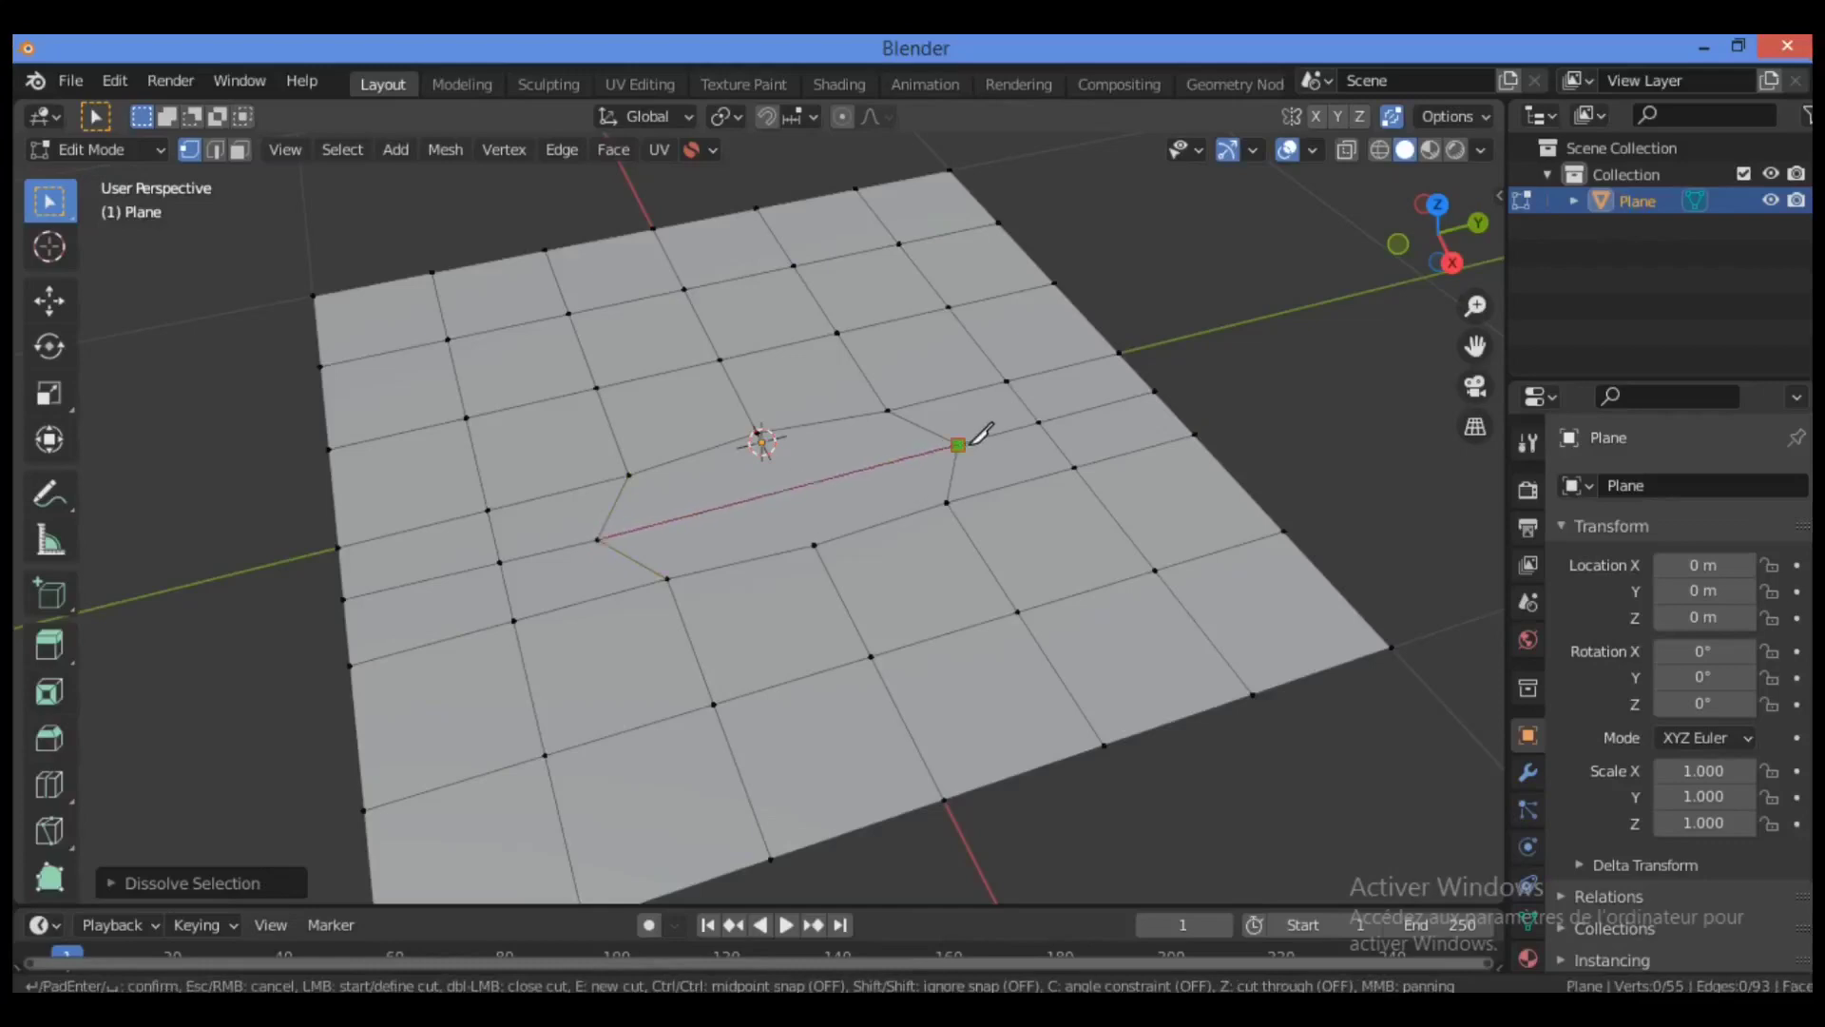
{"action": "key", "text": "Return"}
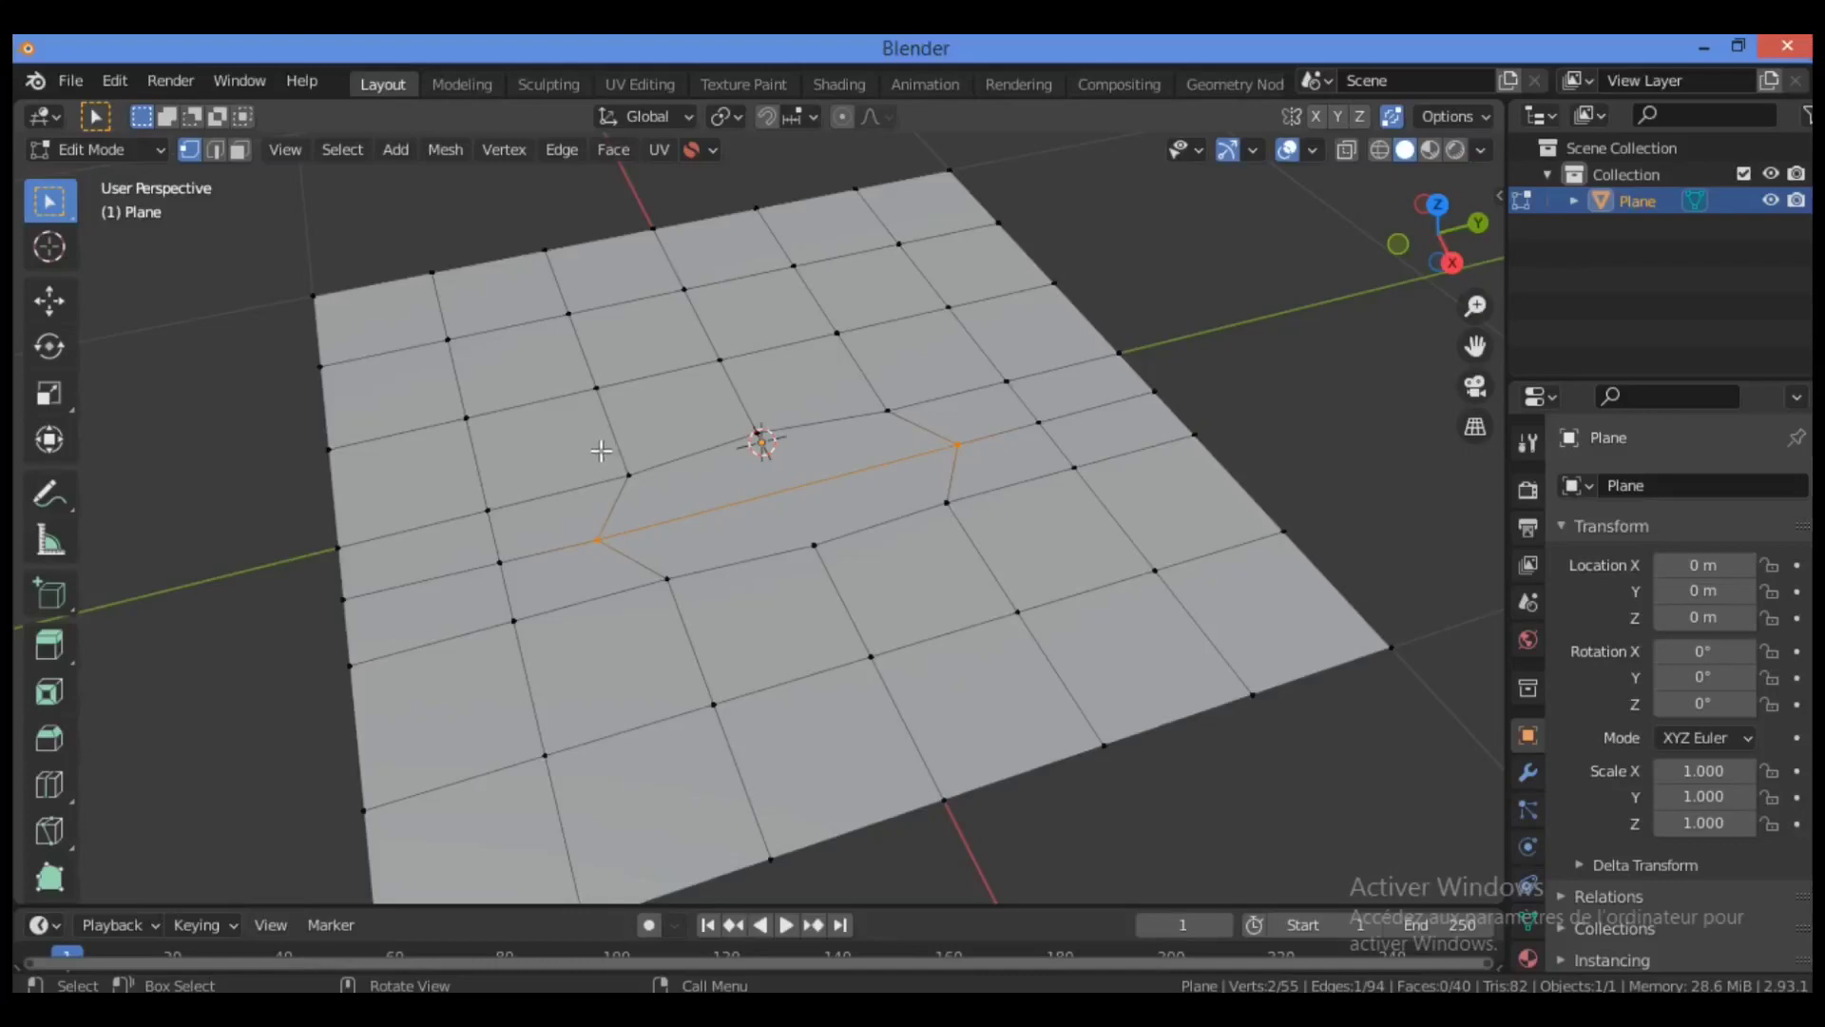
Step: Knife-cut a crossing edge through the merged face along X, joining the middle vertices of its two long sides
{"action": "key", "text": "k"}
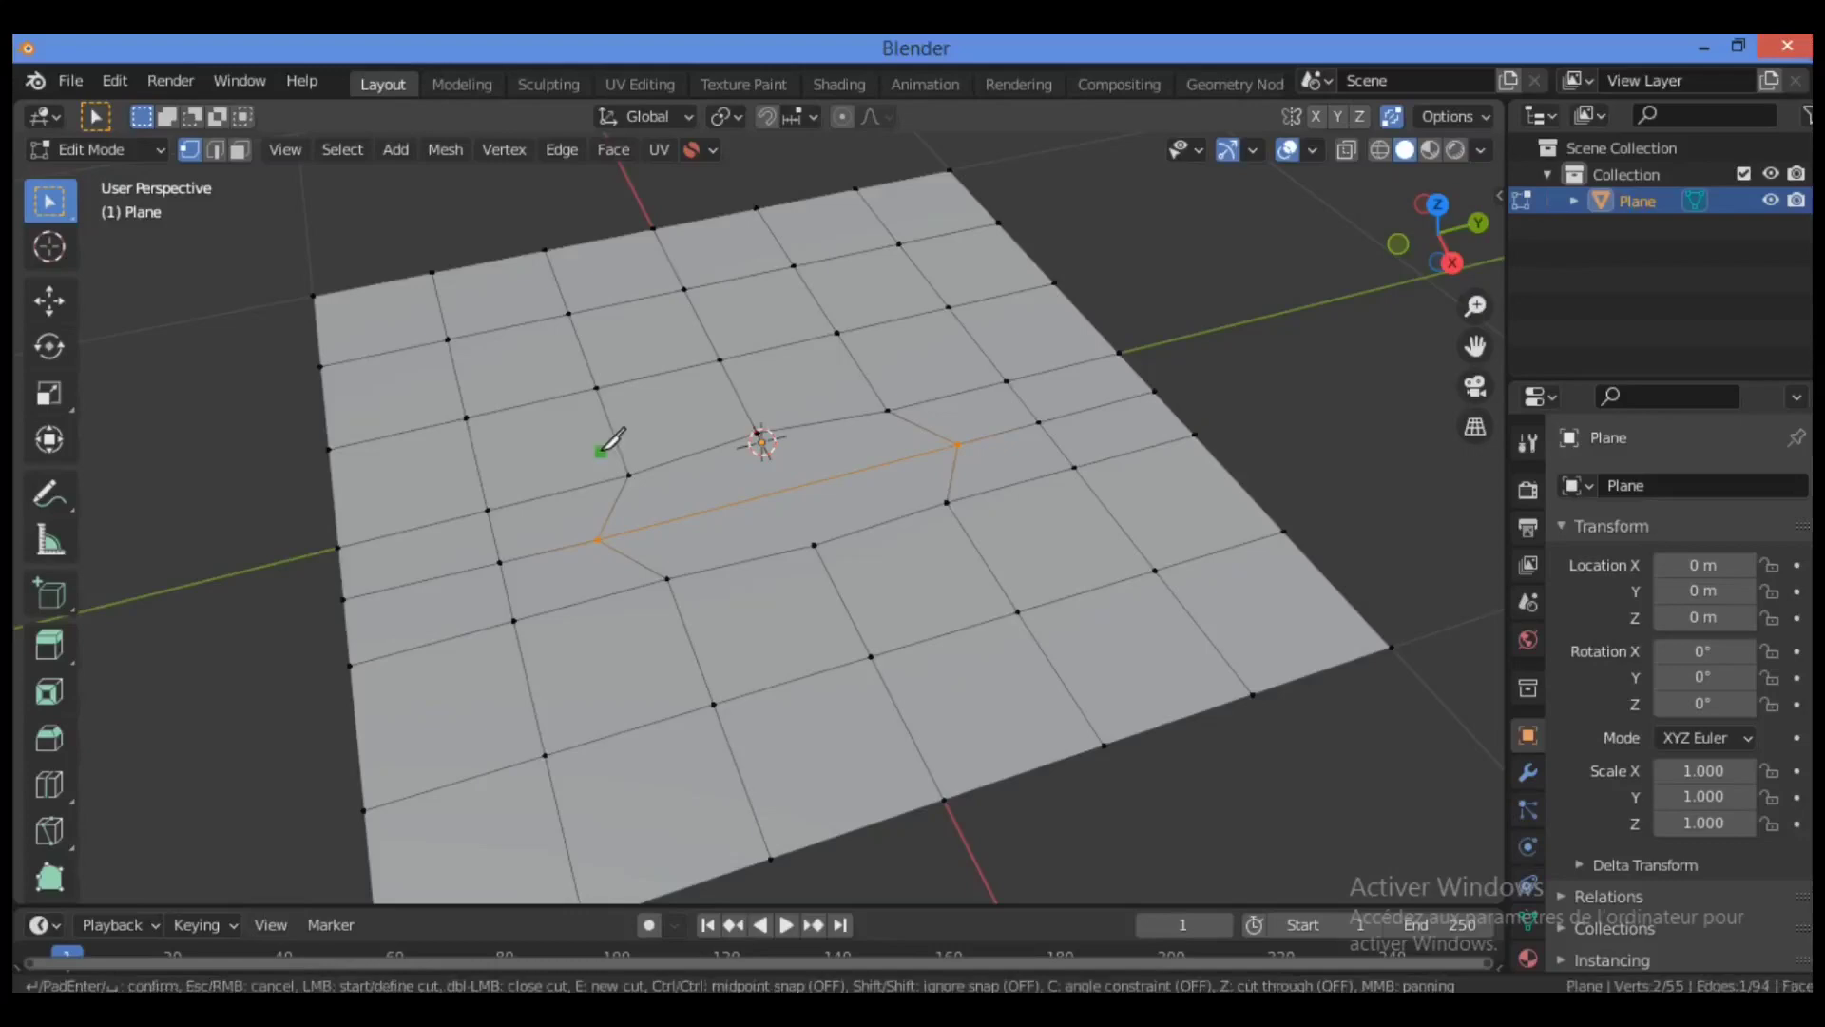
{"action": "left_click", "coordinate": [763, 437]}
{"action": "left_click", "coordinate": [814, 544]}
{"action": "key", "text": "Return"}
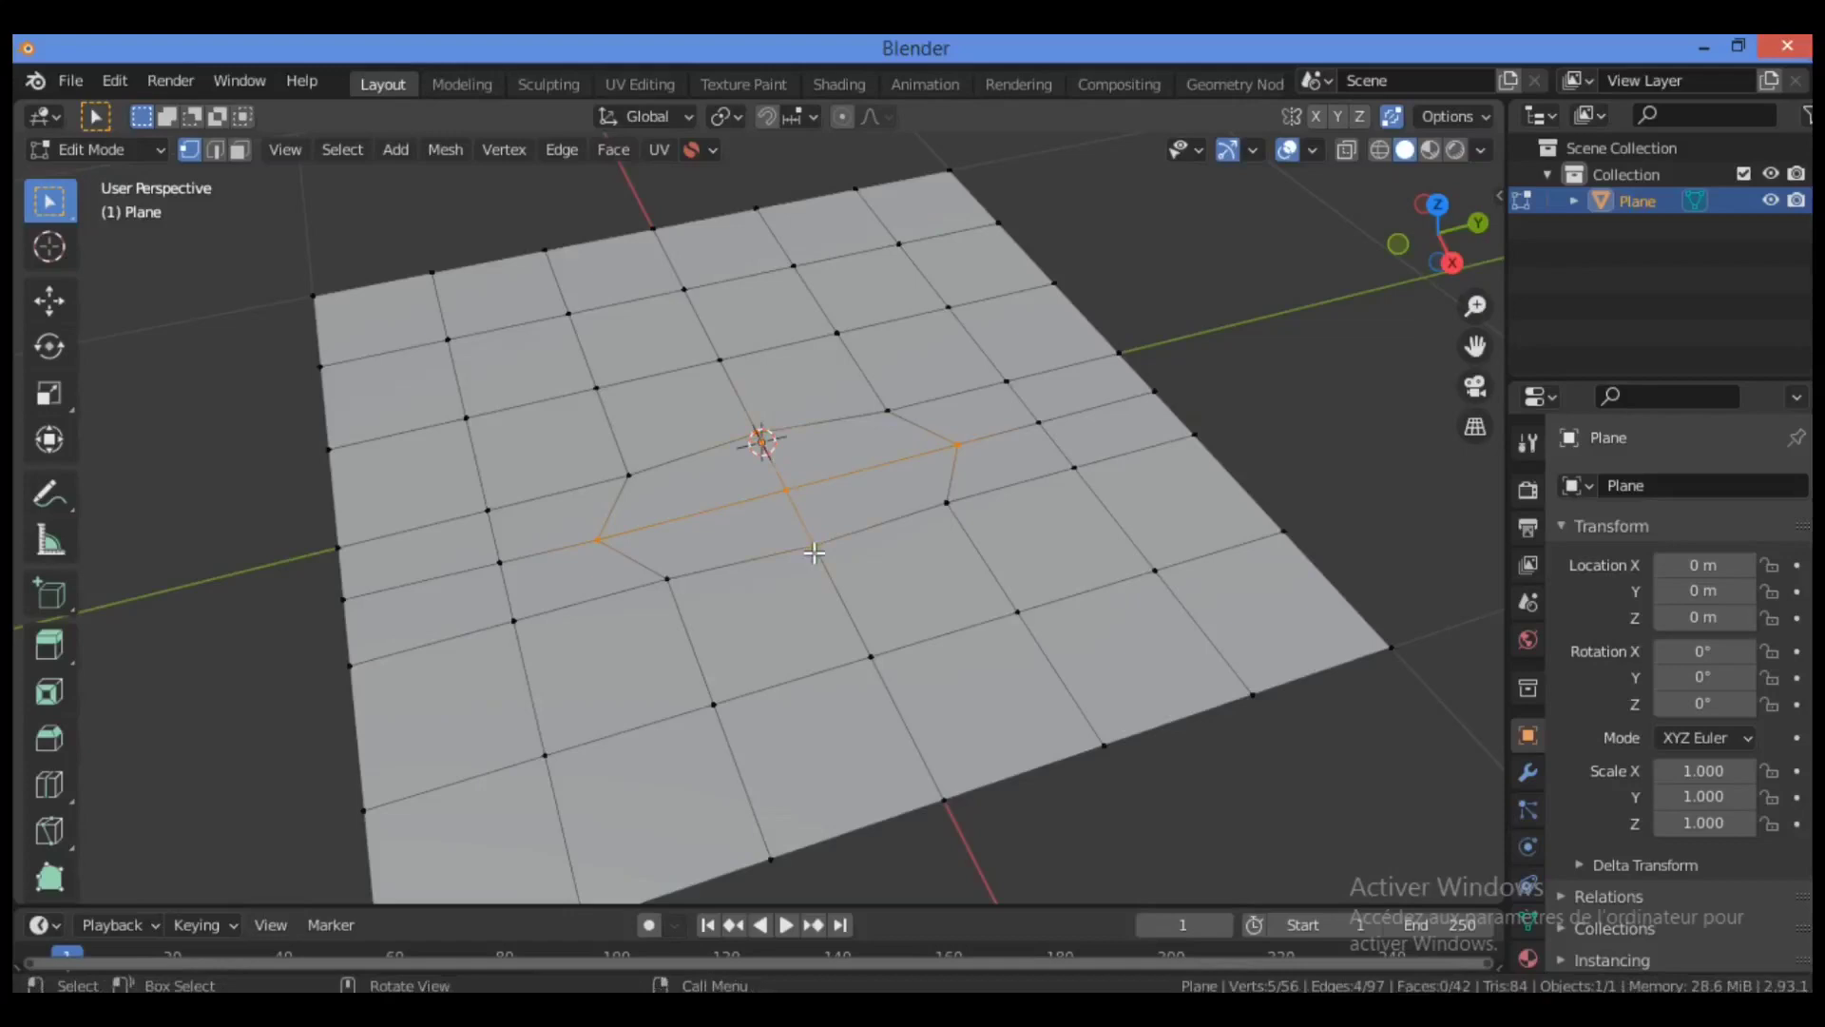
Step: Move the two outer end vertices of the lengthwise cut inward along Y, in line with the neighbouring cross edges
{"action": "left_click", "coordinate": [961, 451]}
{"action": "key", "text": "g"}
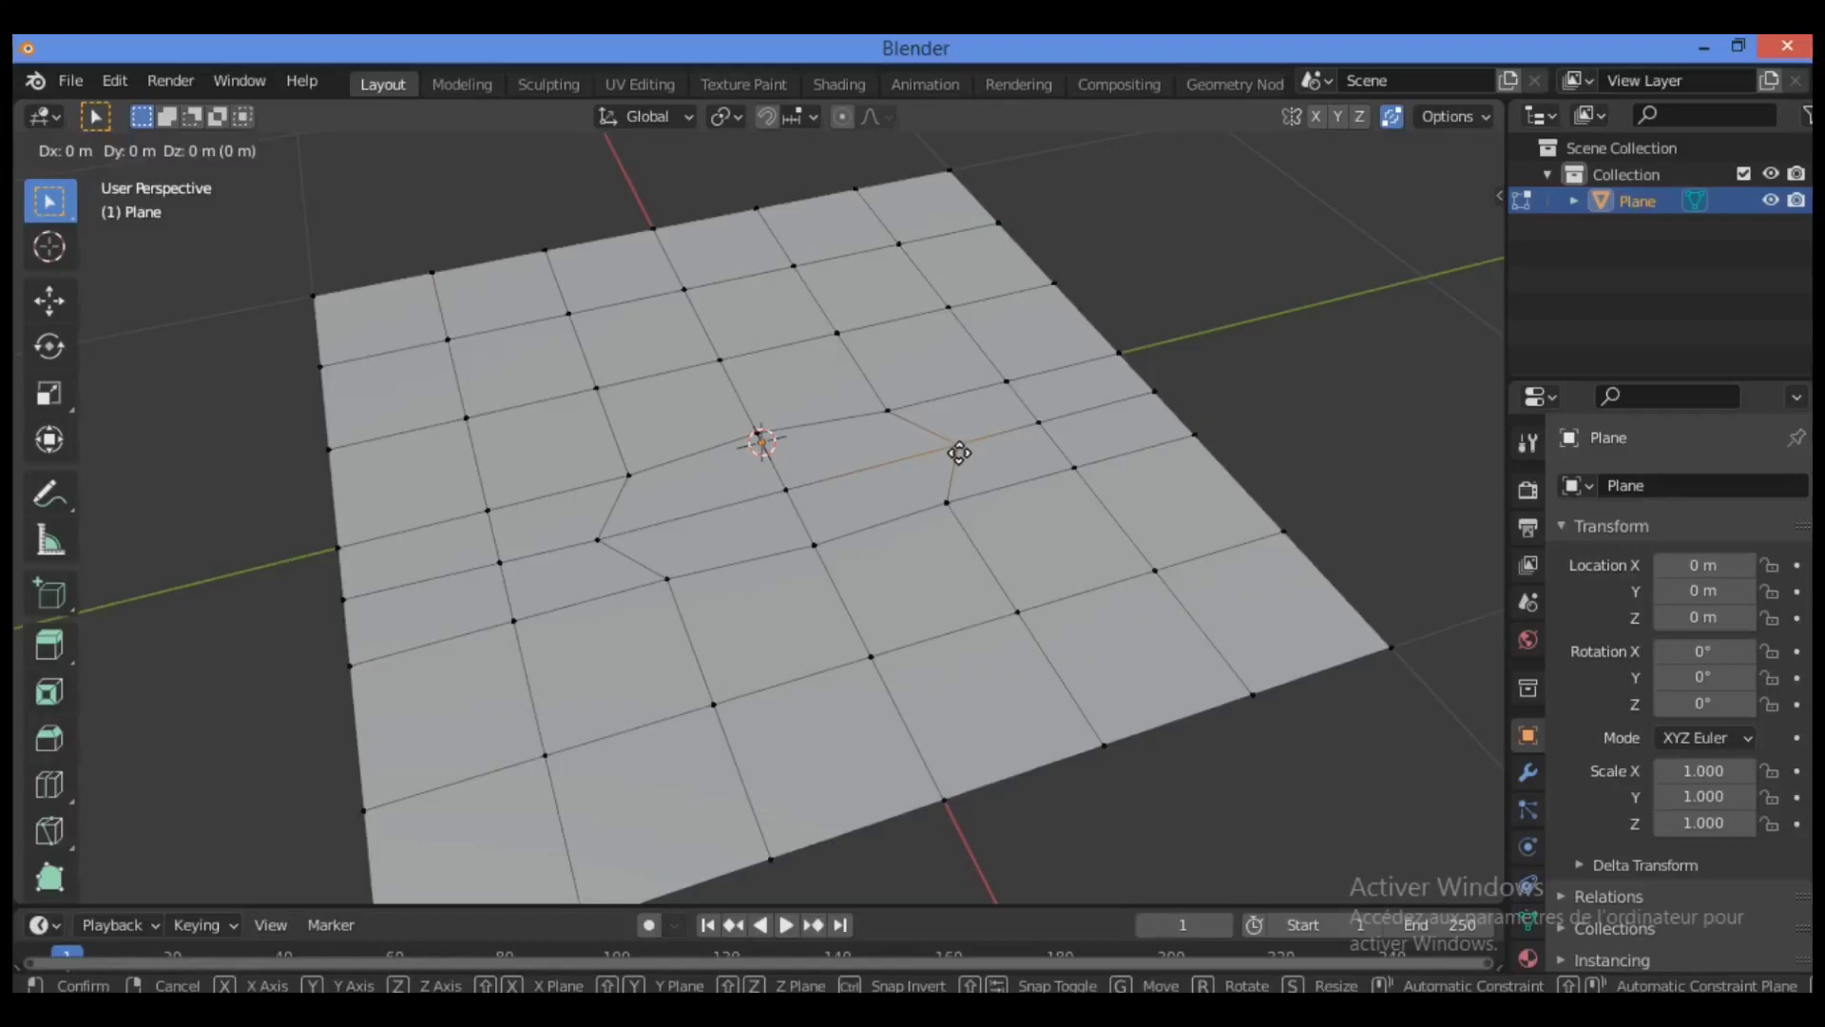
{"action": "key", "text": "y"}
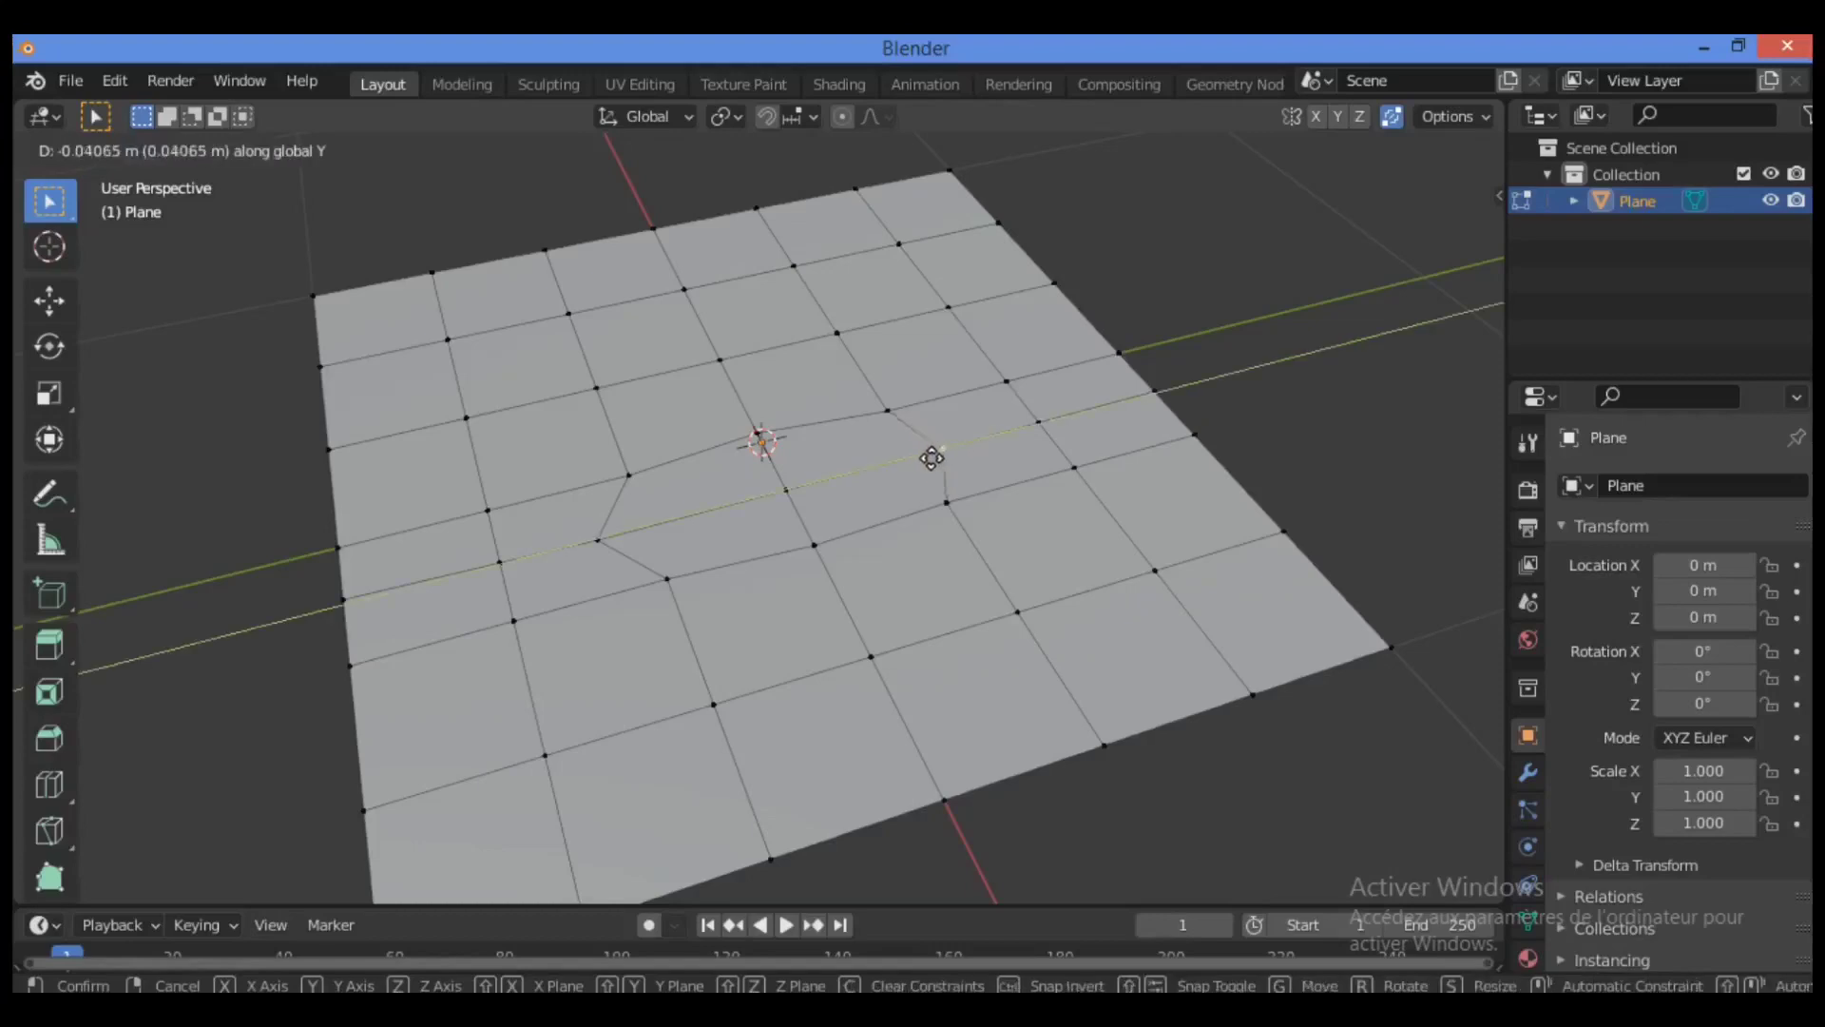
{"action": "left_click", "coordinate": [920, 457]}
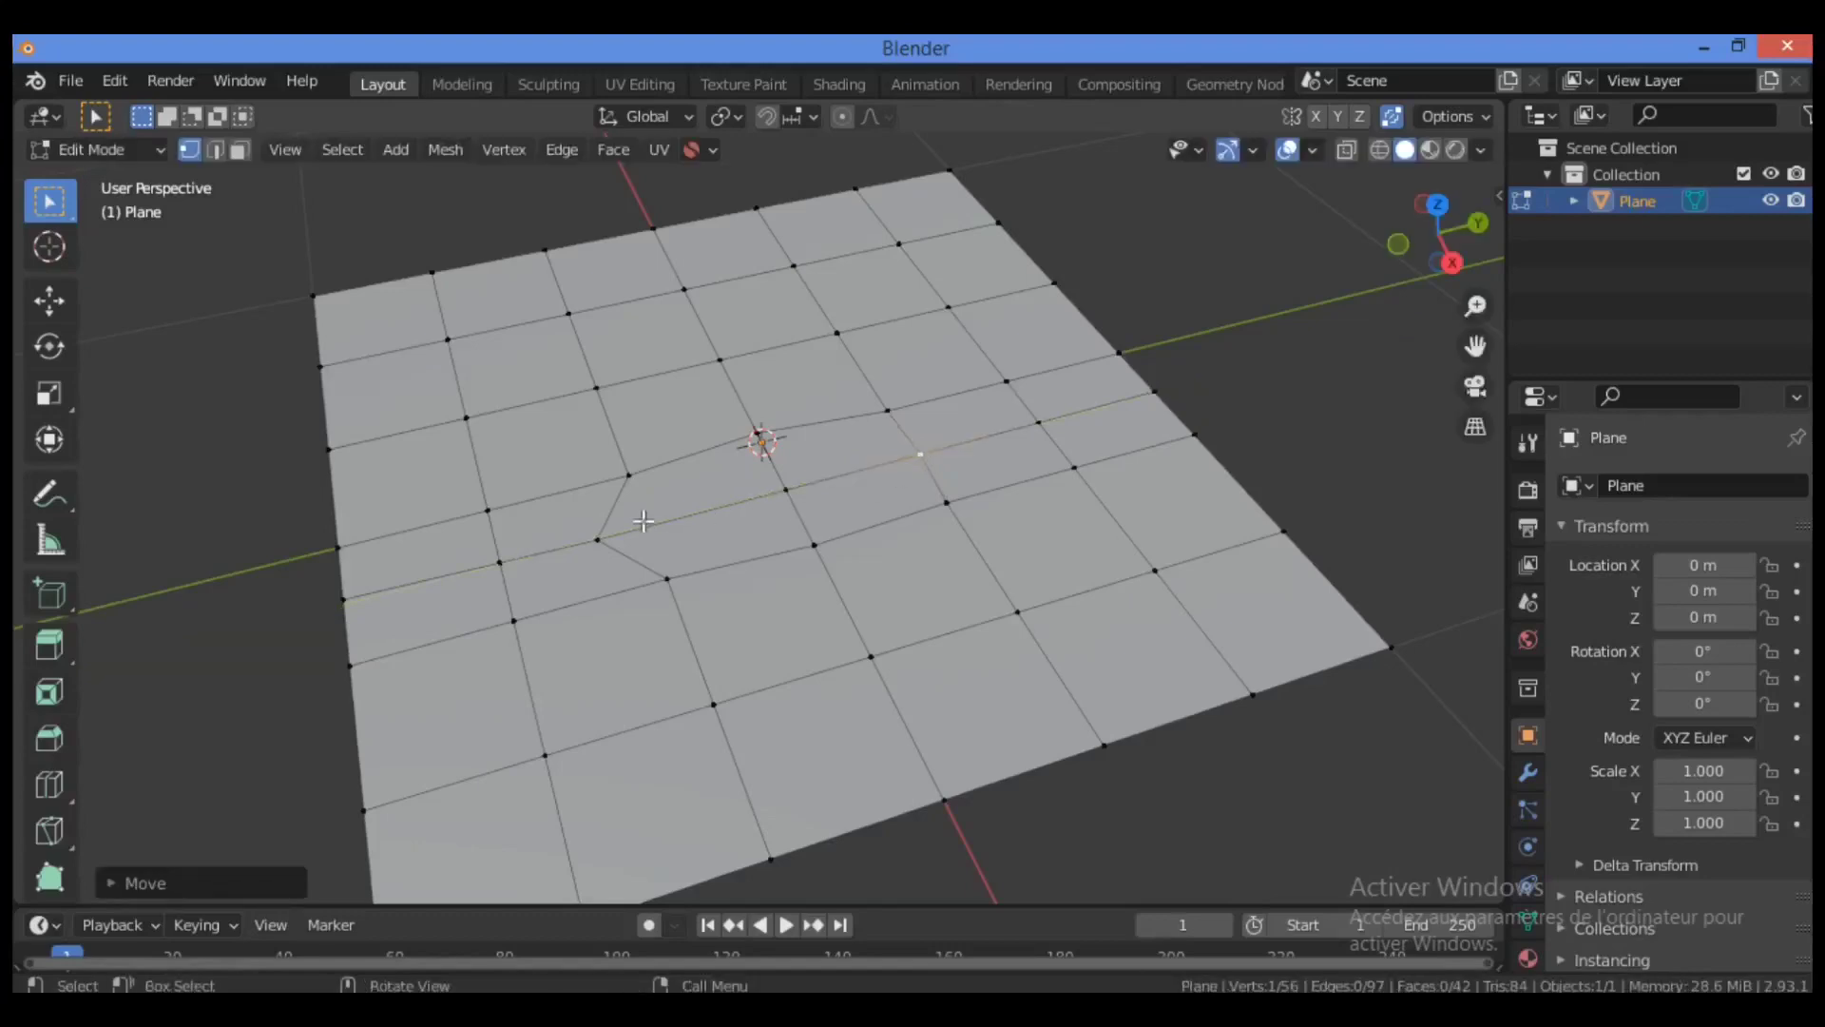
{"action": "left_click", "coordinate": [597, 540]}
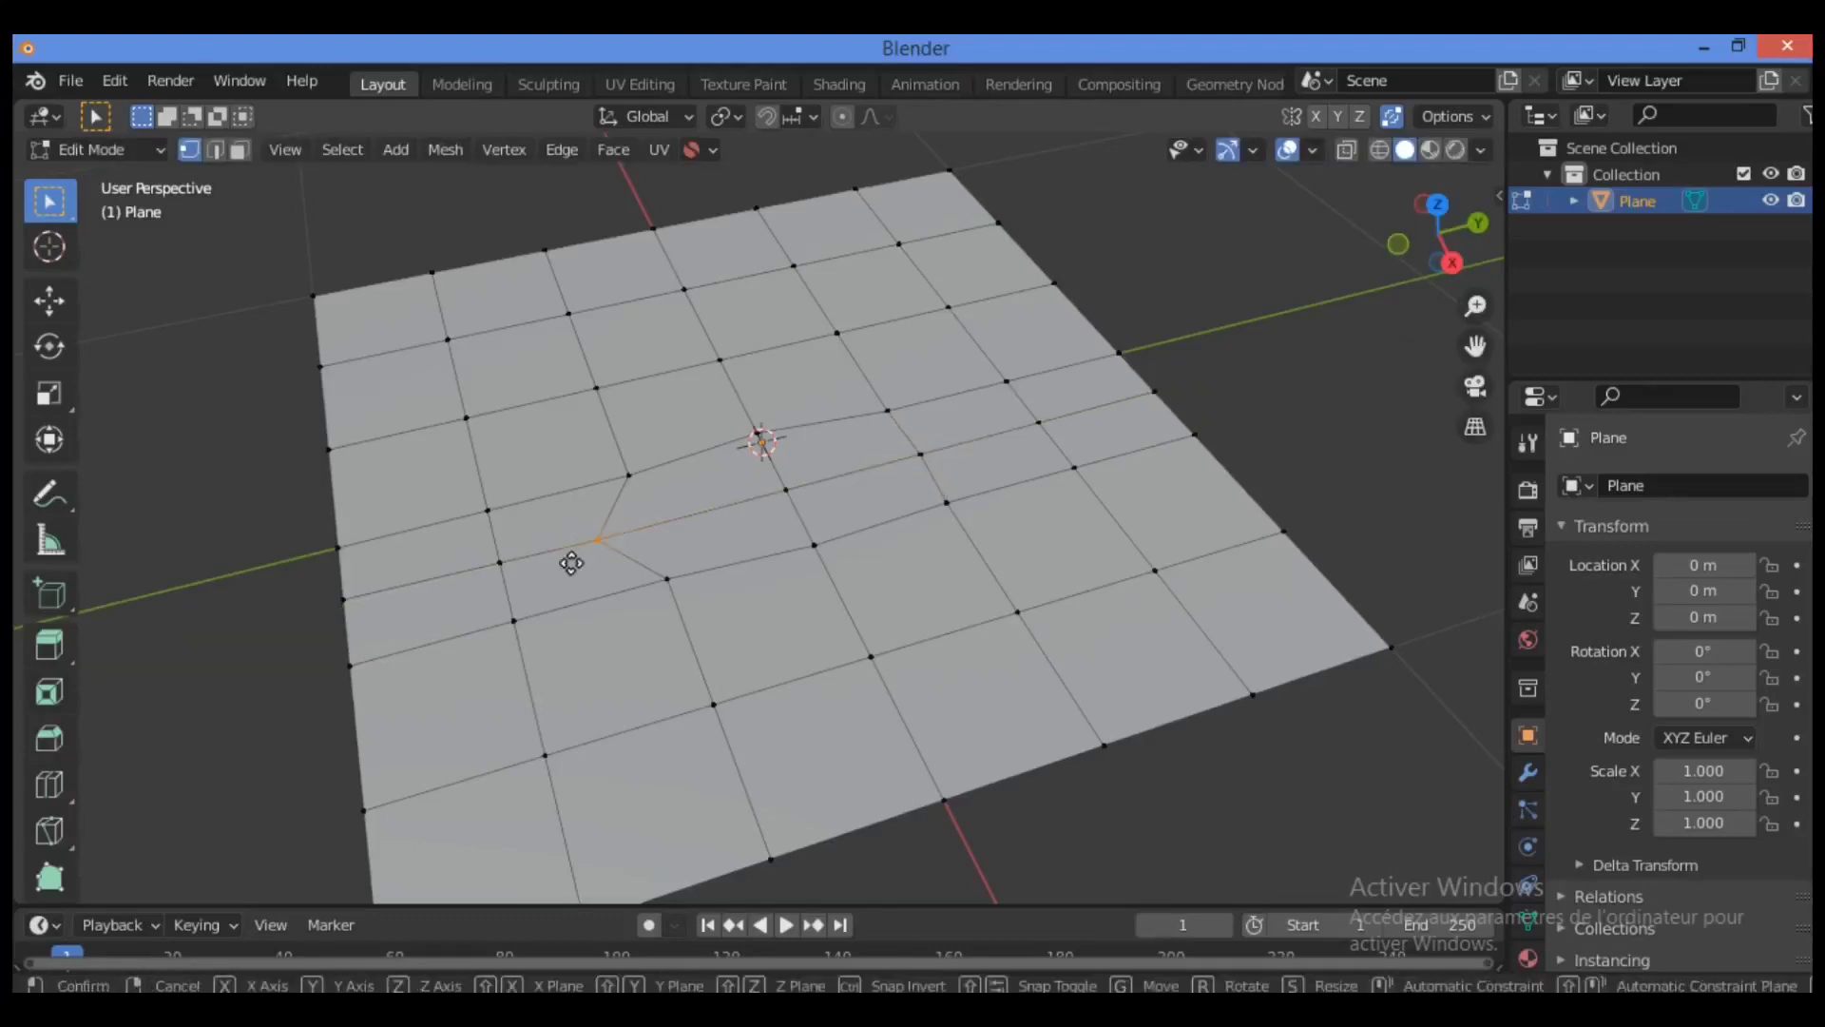
{"action": "key", "text": "g"}
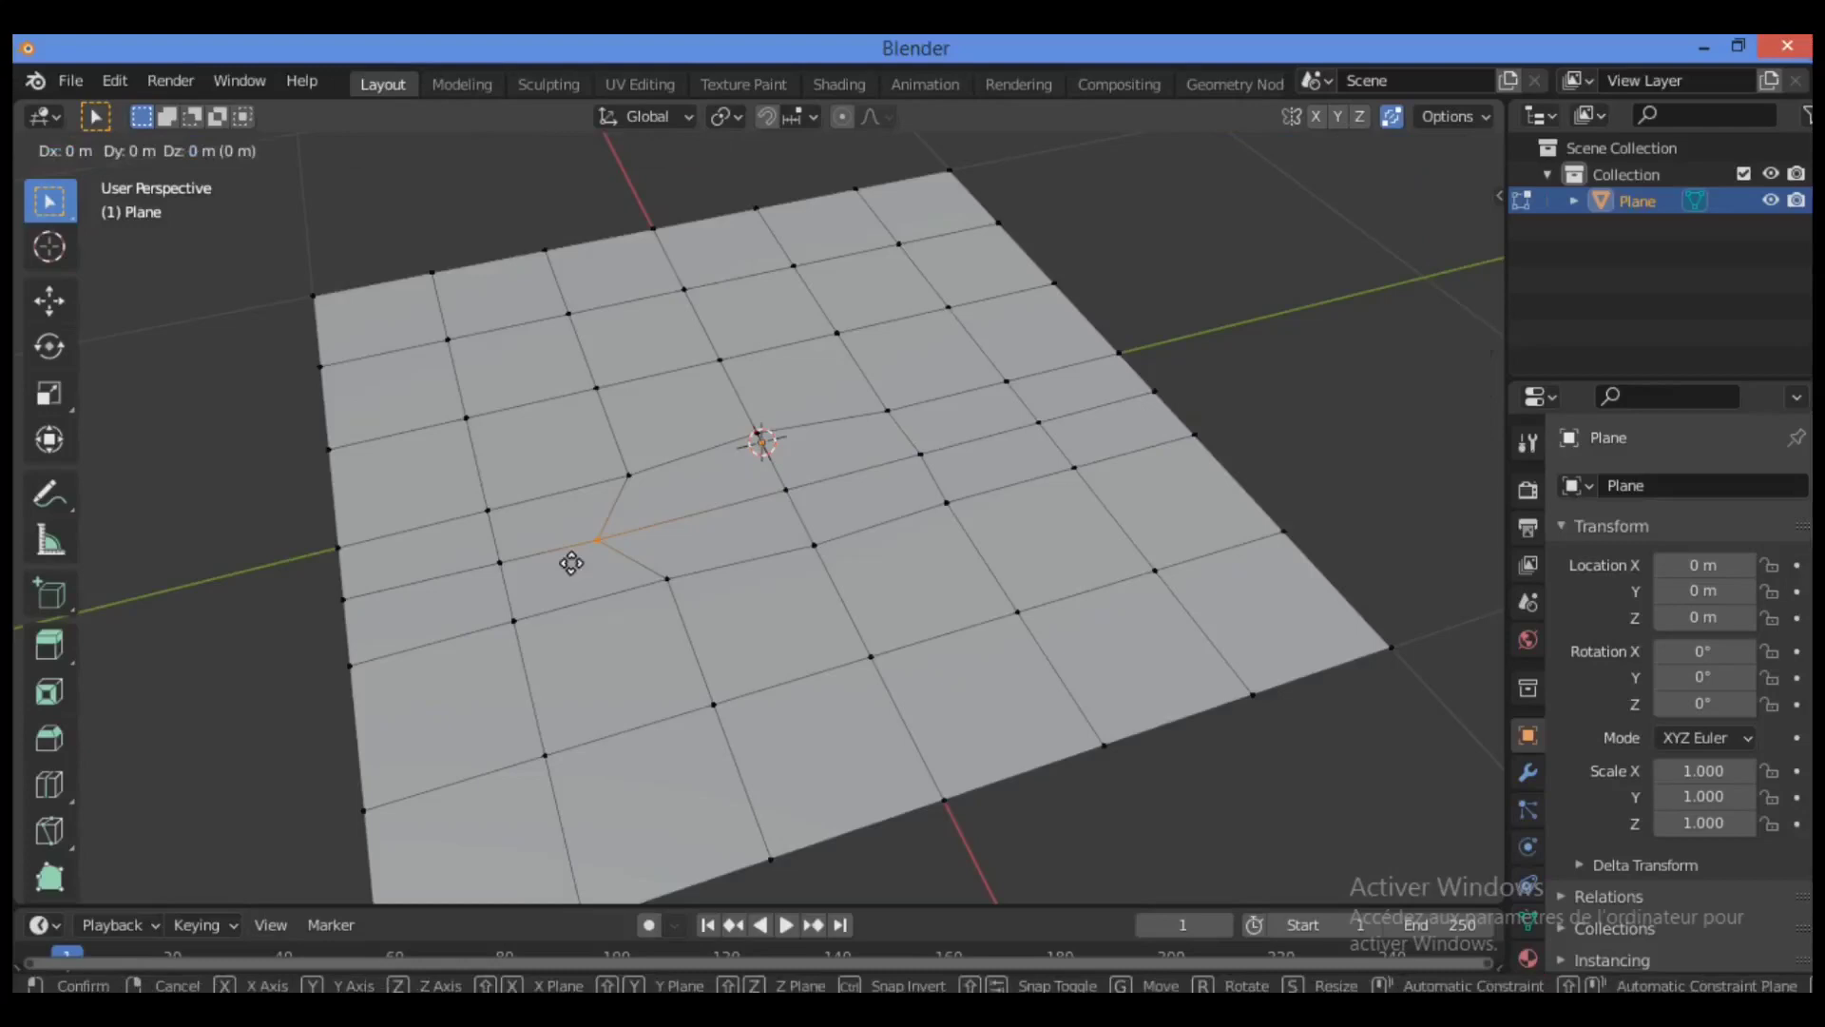
{"action": "key", "text": "y"}
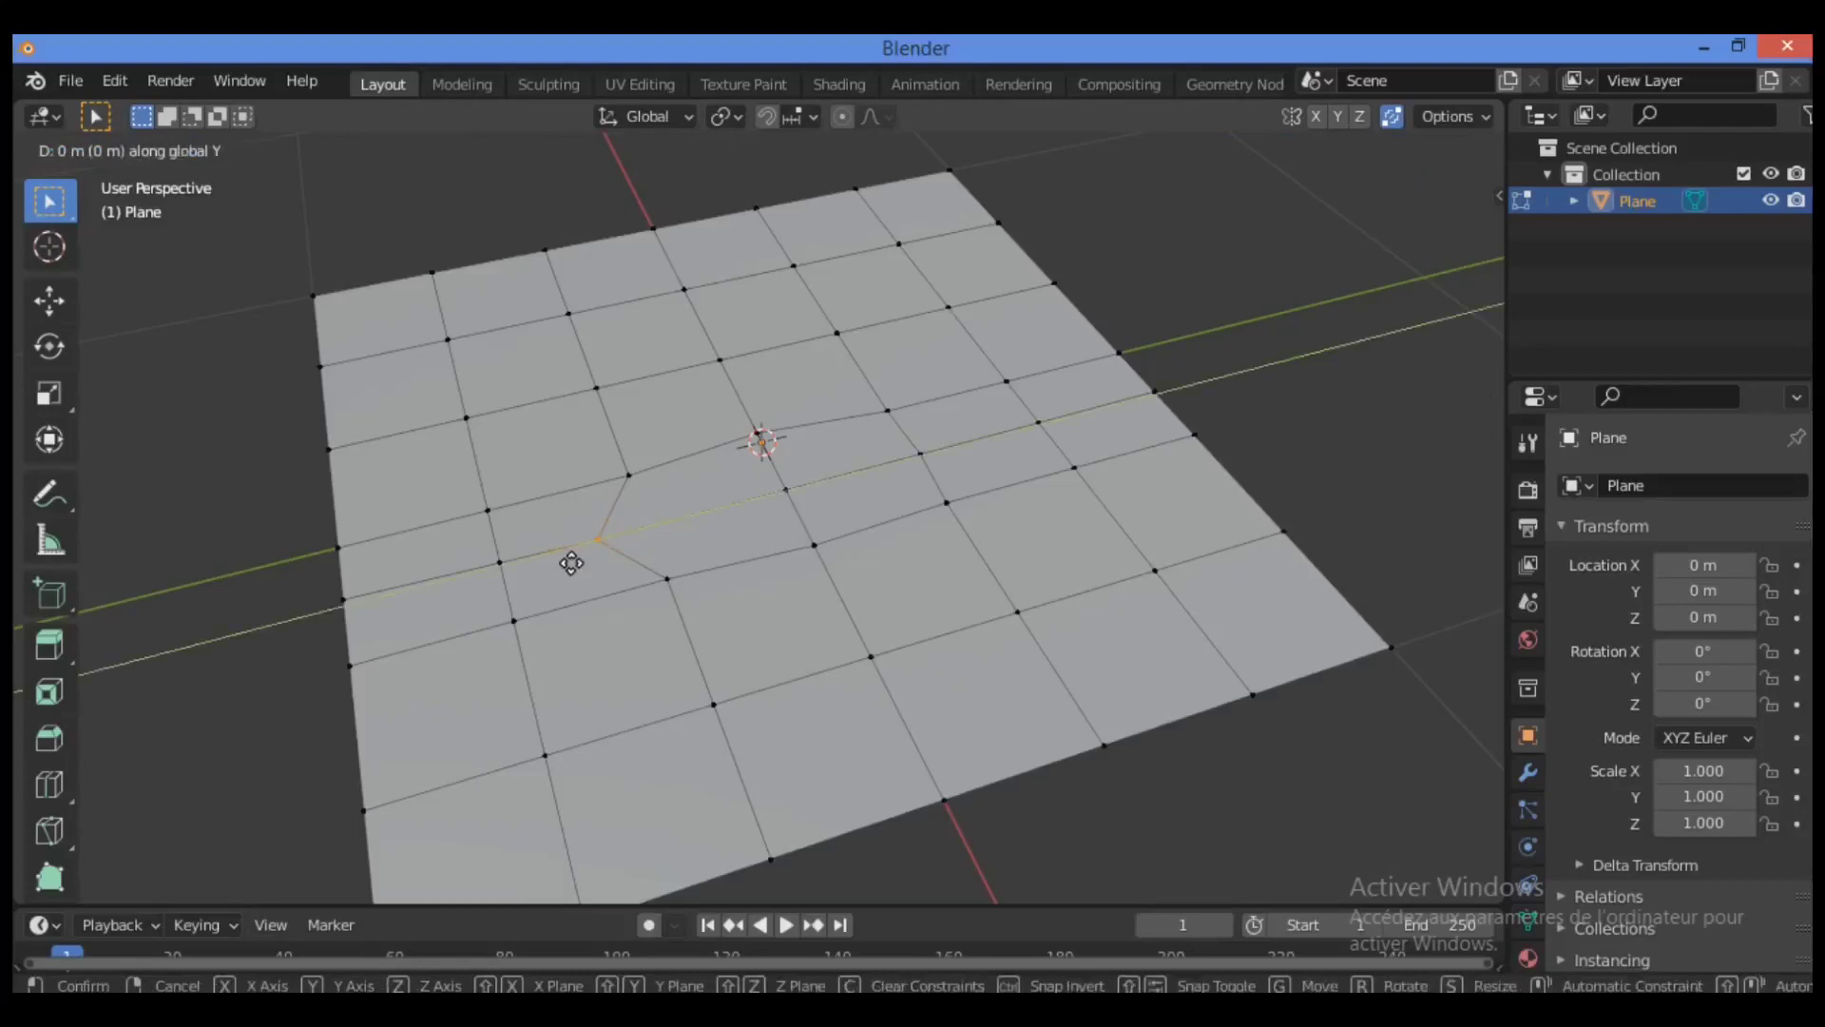
{"action": "left_click", "coordinate": [623, 542]}
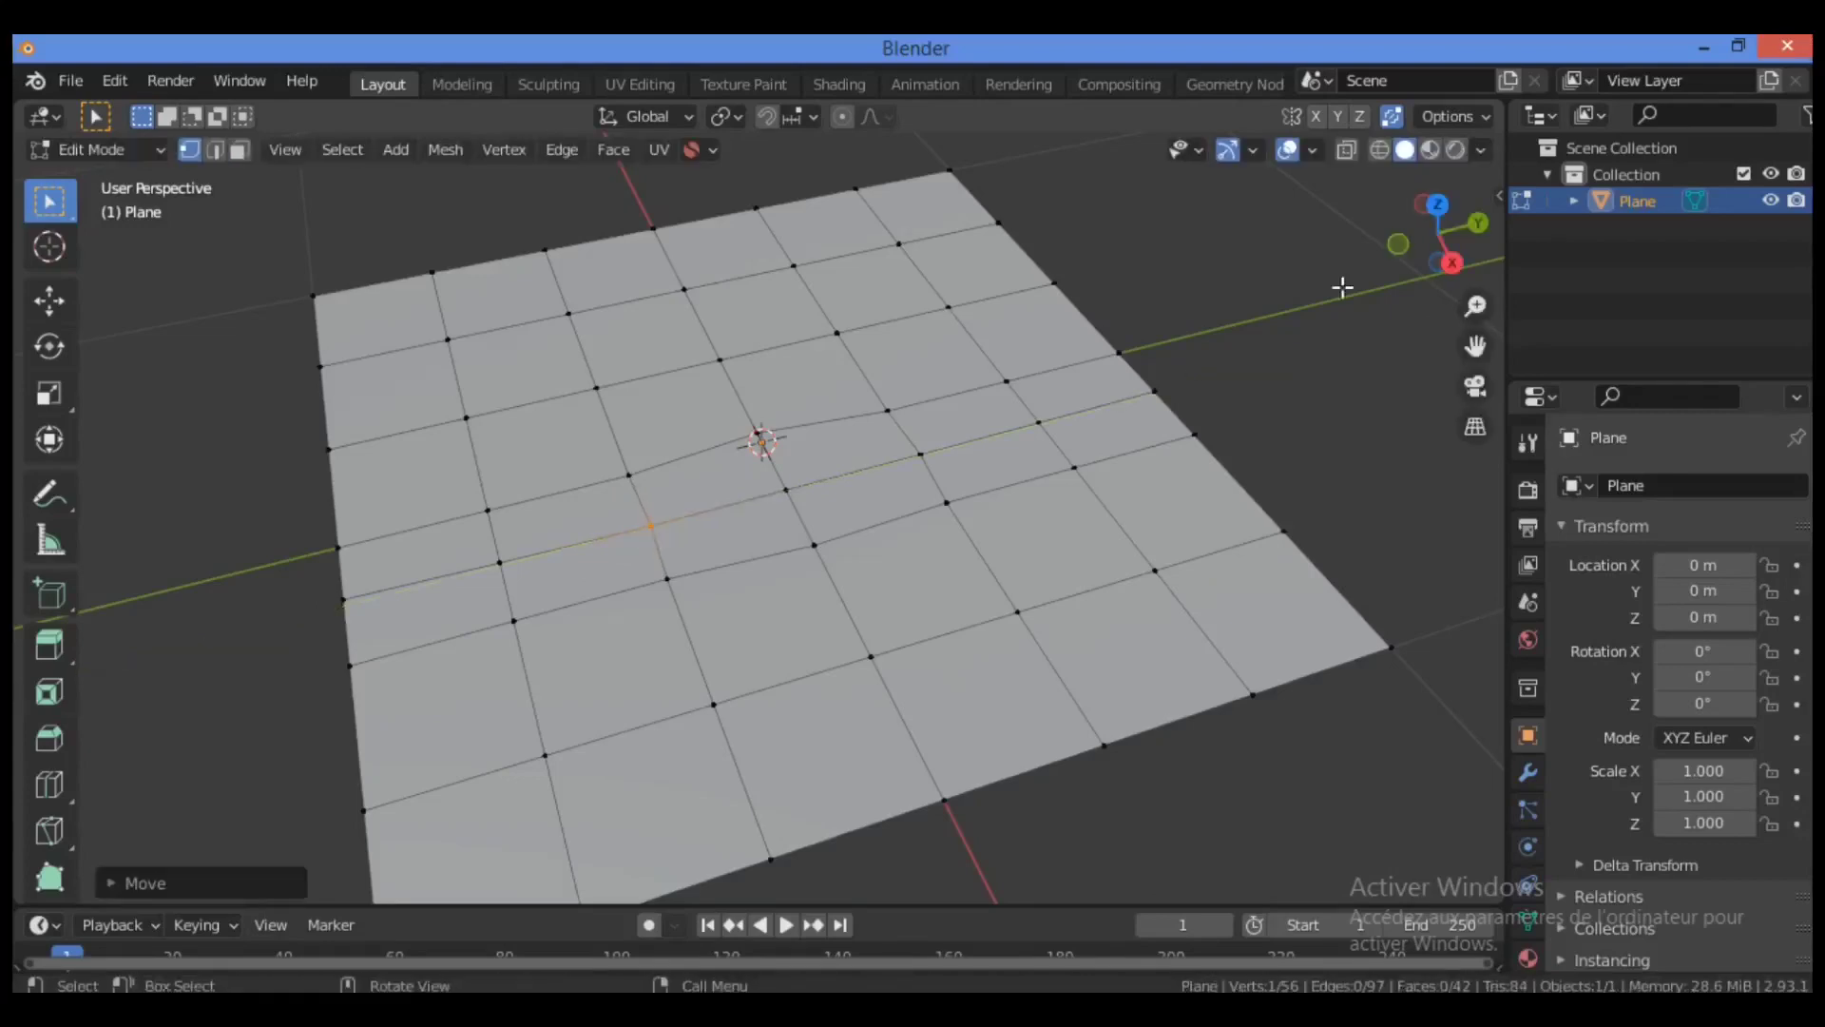
{"action": "left_click_drag", "start_coordinate": [1460, 276], "coordinate": [1432, 209]}
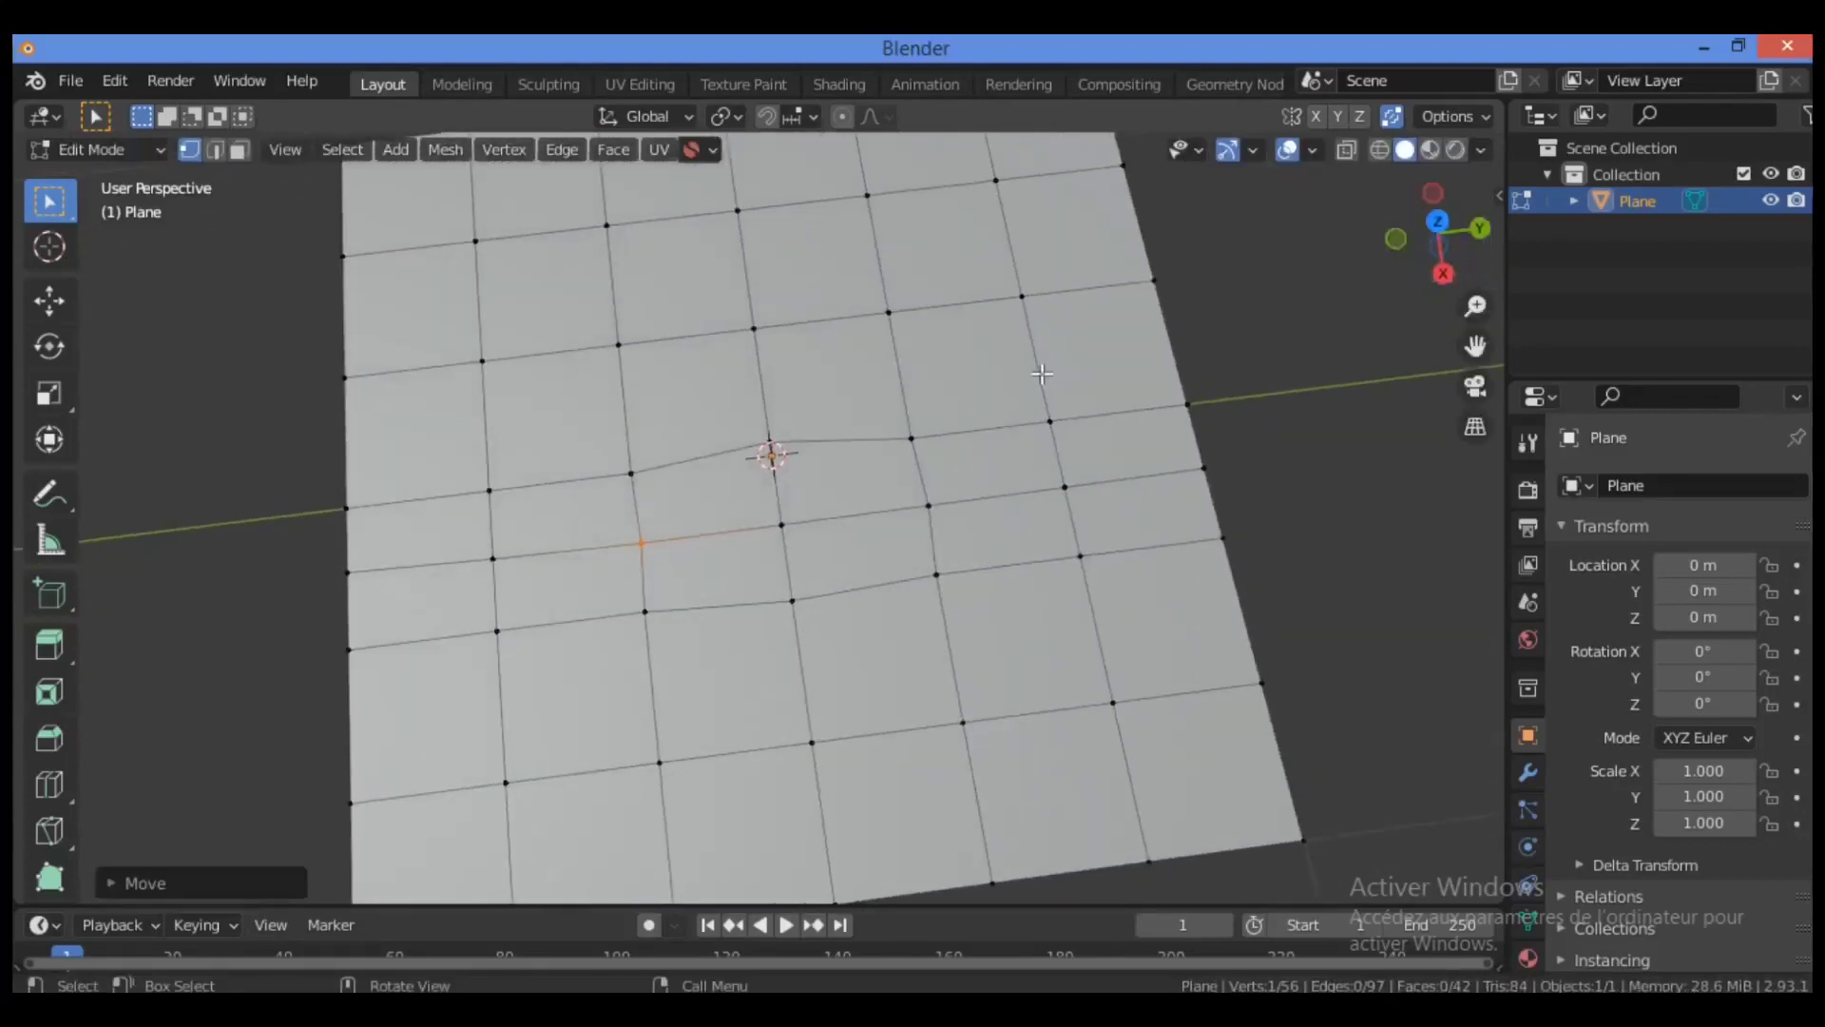